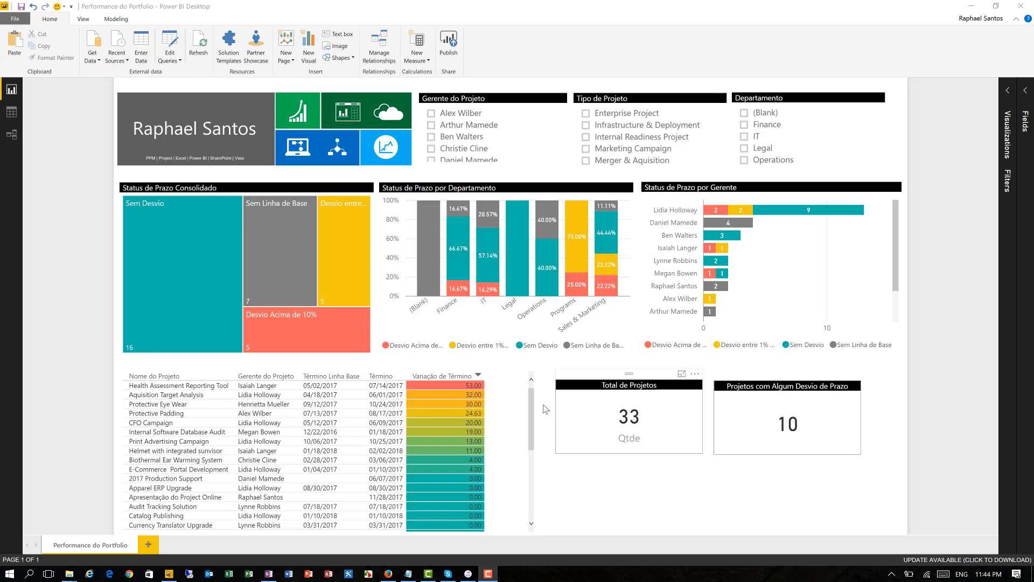
left_click(298, 335)
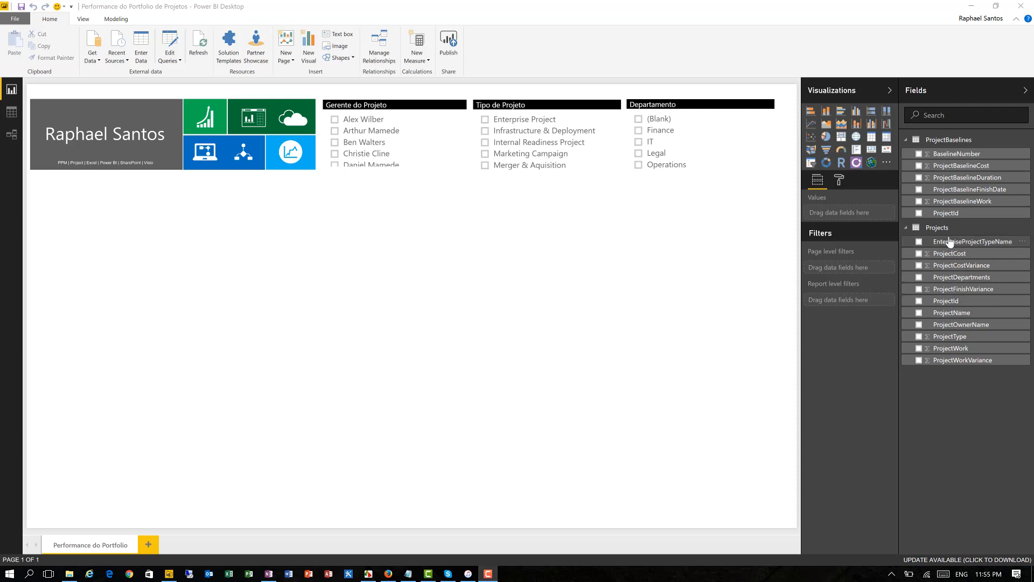
- Review the existing relationships between the report's tables in the Manage relationships dialog
left_click(380, 47)
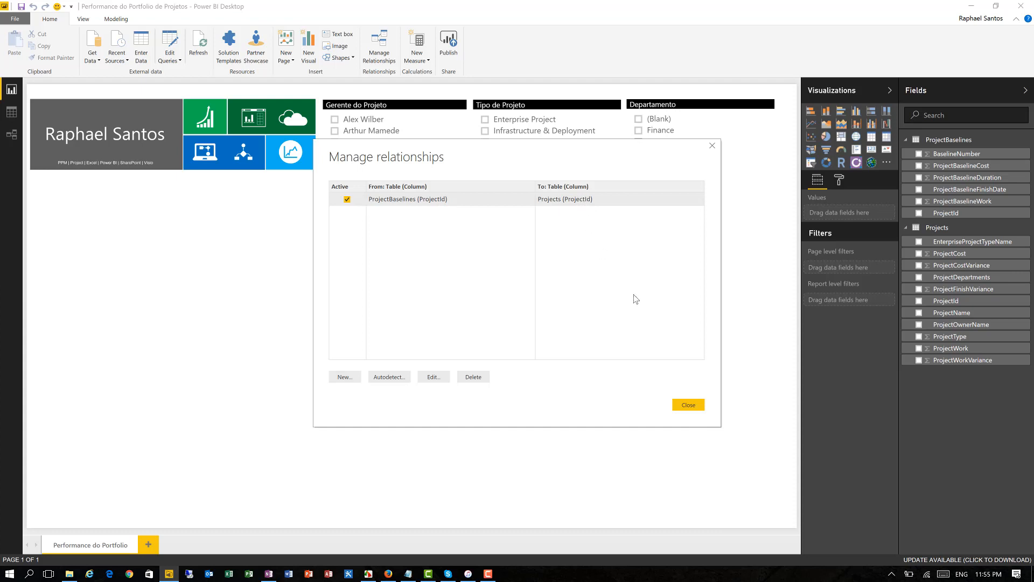
left_click(694, 405)
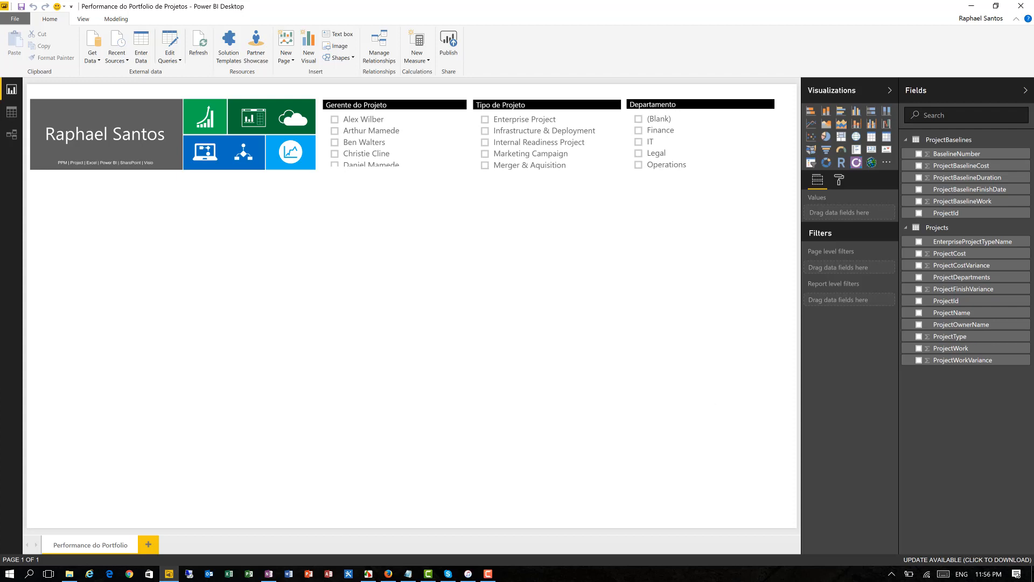
key("alt+Tab")
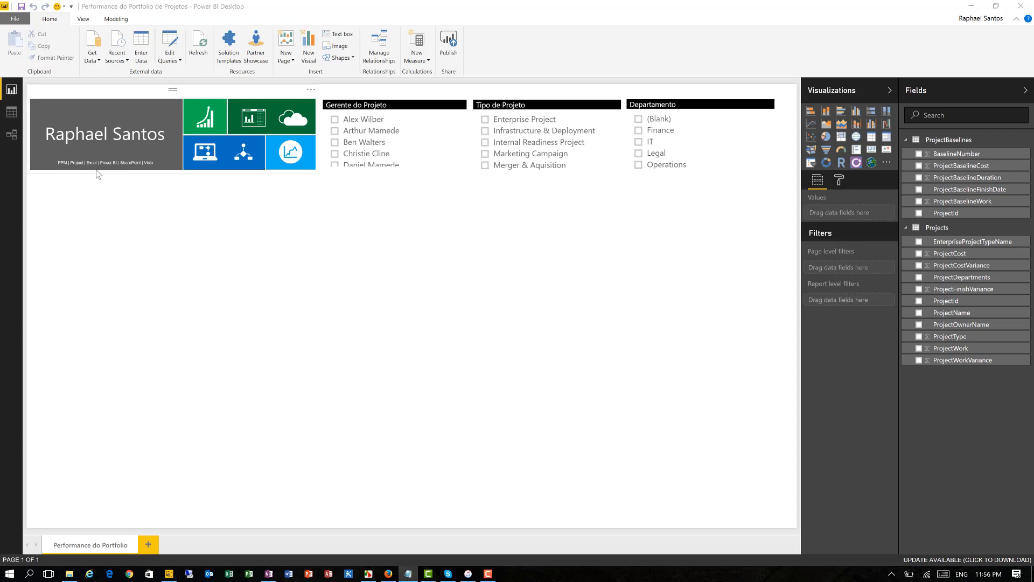
- Show the Projects table in the data view and expand the field lists of both ProjectBaselines and Projects
left_click(16, 115)
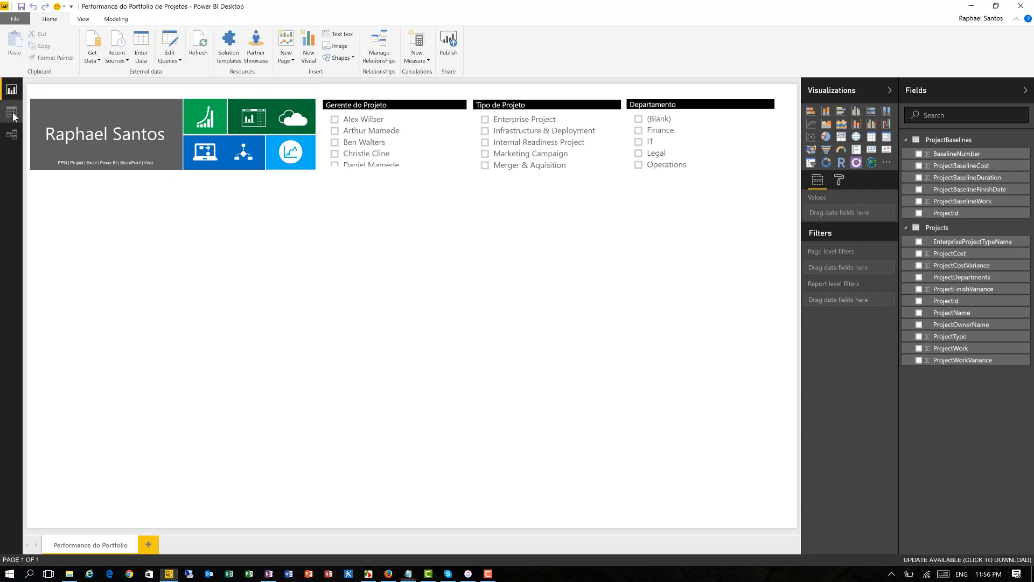
left_click(12, 112)
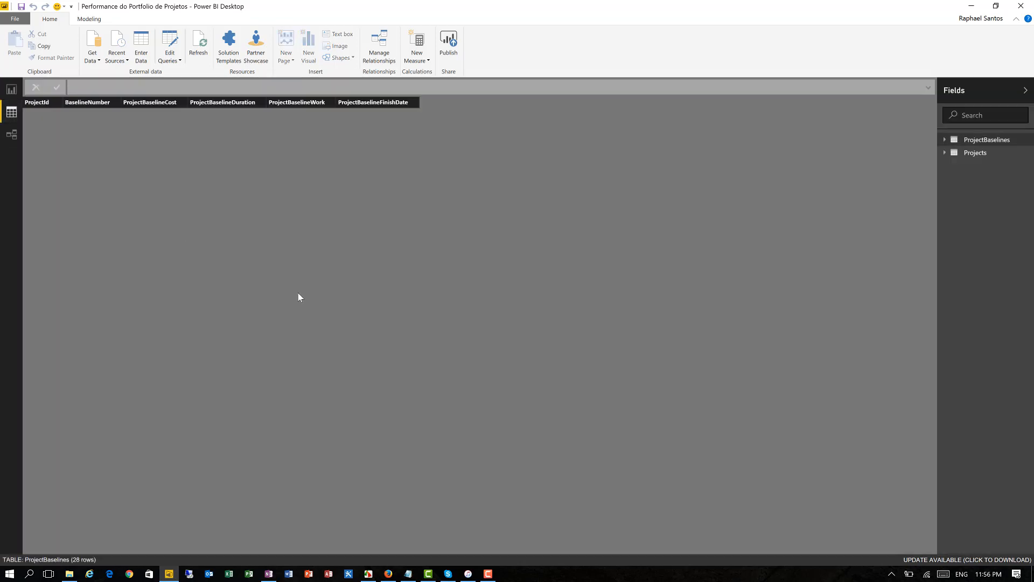
left_click(970, 156)
left_click(945, 154)
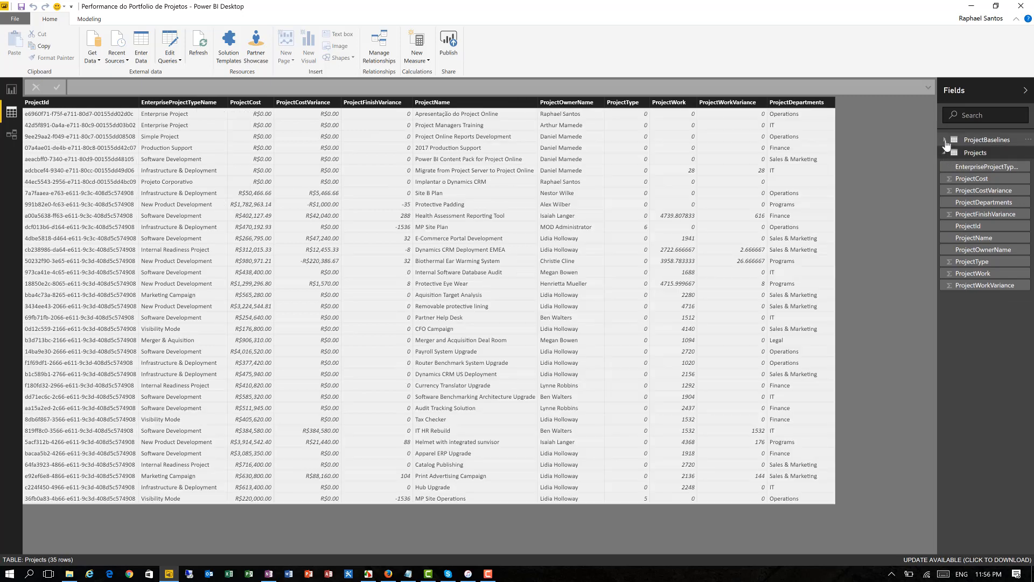
left_click(944, 141)
left_click(974, 227)
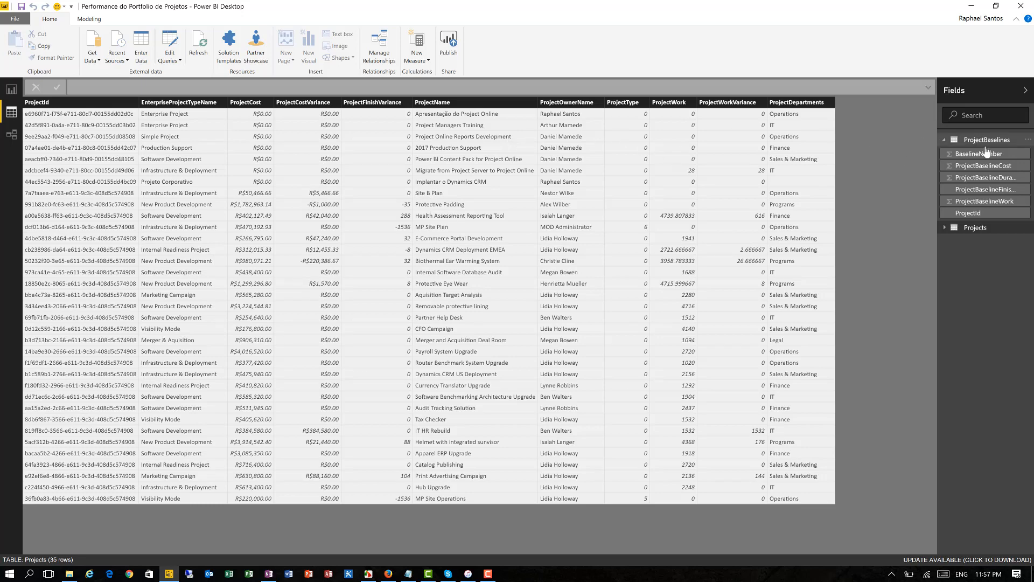
left_click(944, 229)
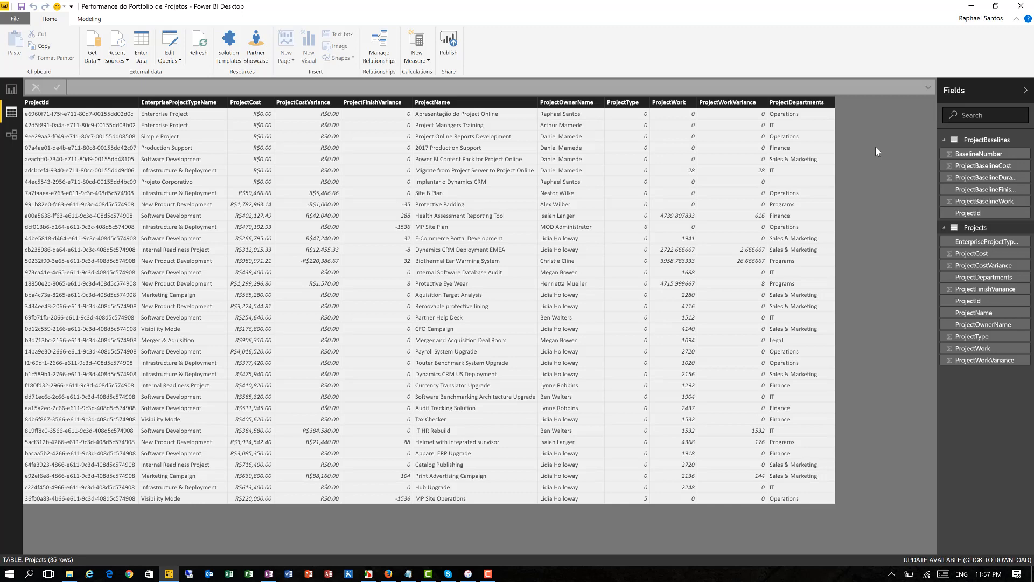
- Add a calculated column named BaselineDuration to the Projects table
left_click(89, 21)
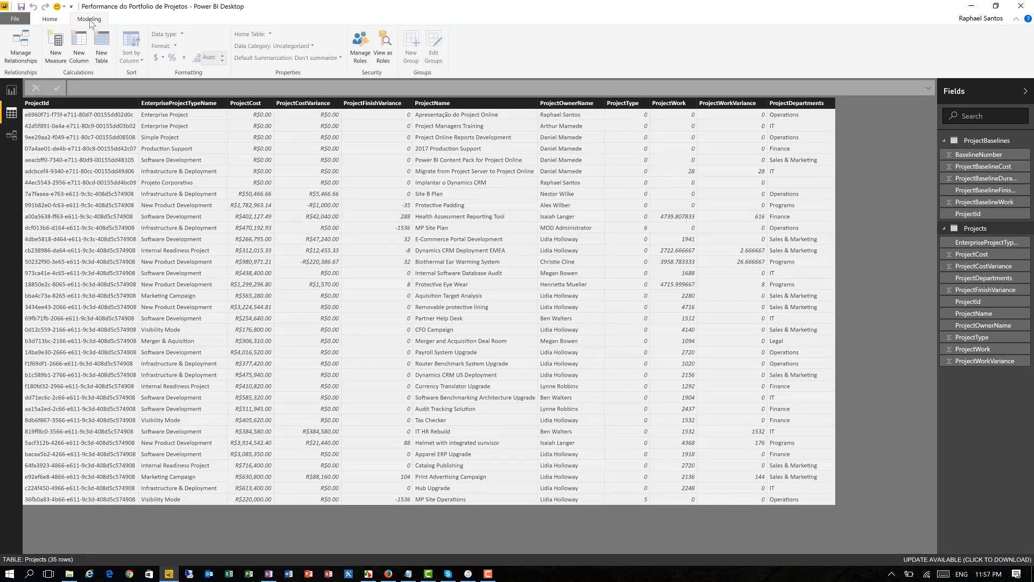
left_click(78, 50)
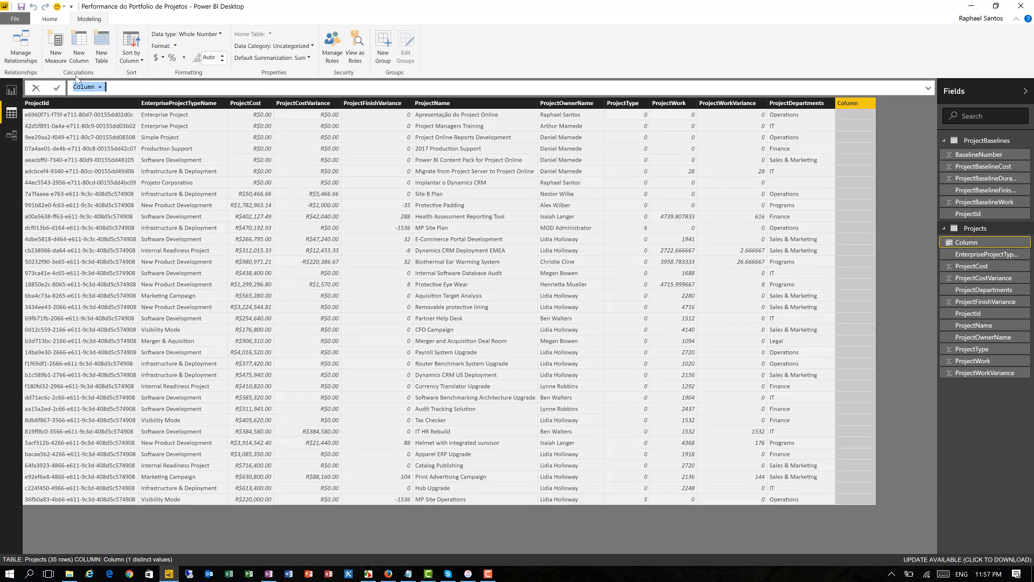
key("Home")
key("shift+Right")
key("shift+Right")
key("shift+Right")
key("shift+Right")
key("shift+Right")
key("shift+Right")
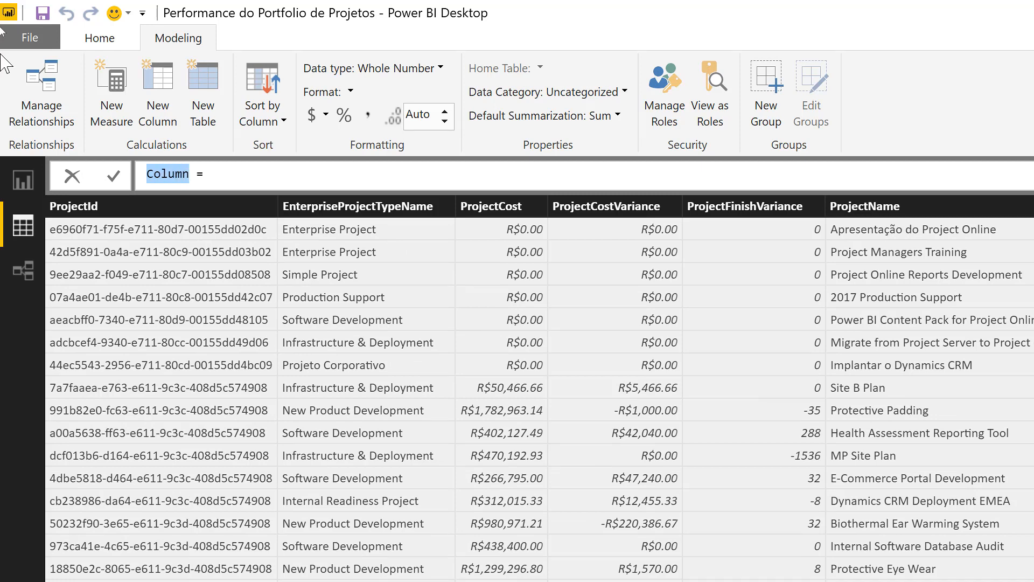
type("Baseline")
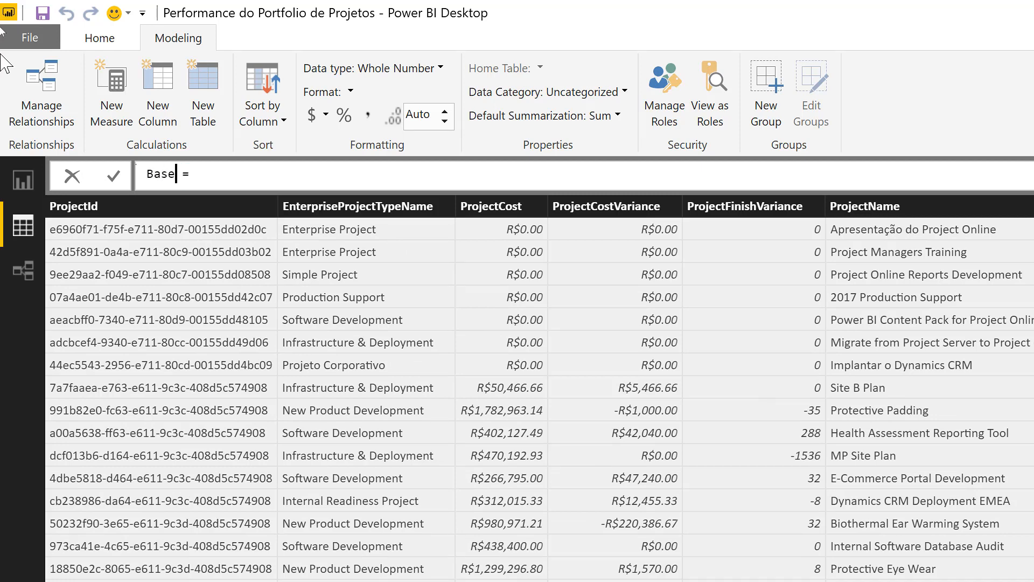
type("Duration")
key("End")
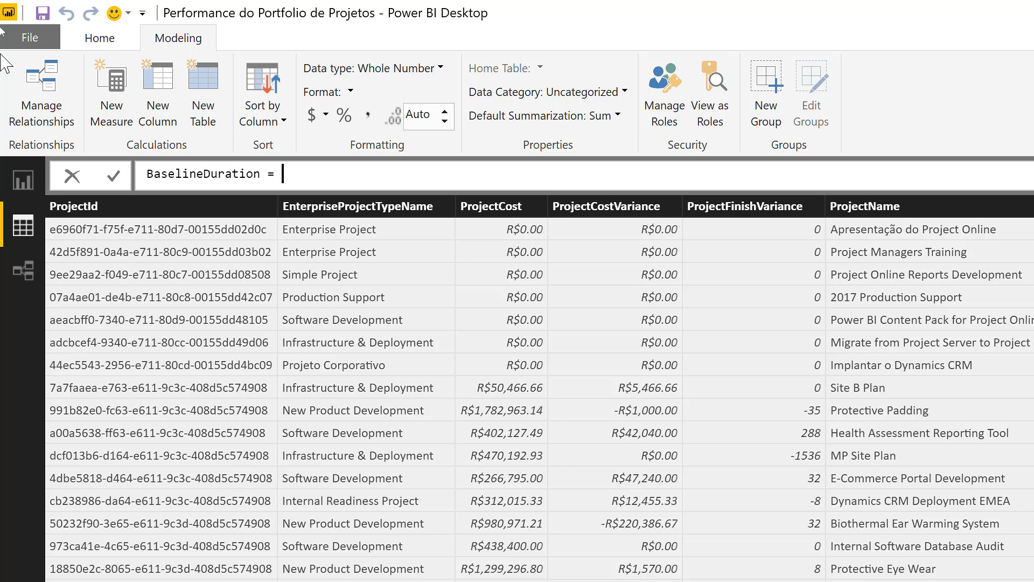
- Define BaselineDuration with the formula RELATED(ProjectBaselines[ProjectBaselineDuration])
type("RELATED")
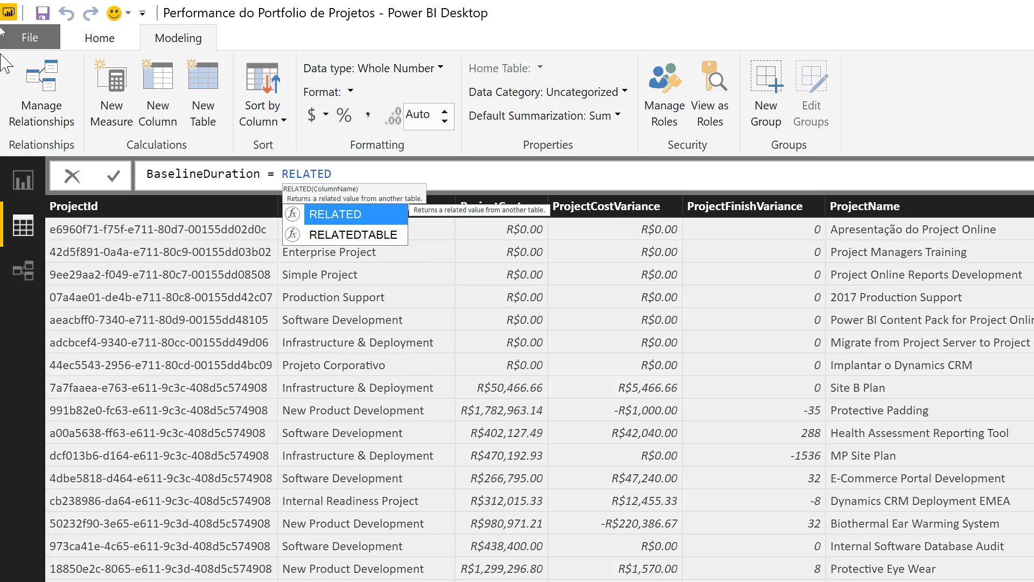
type("(")
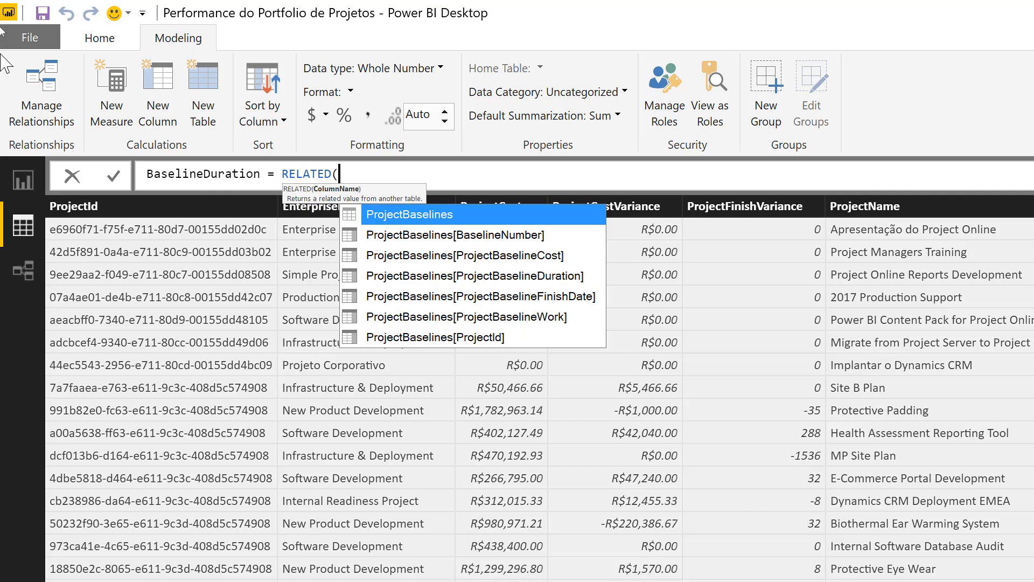
key("Down")
key("Down")
key("Down")
key("Tab")
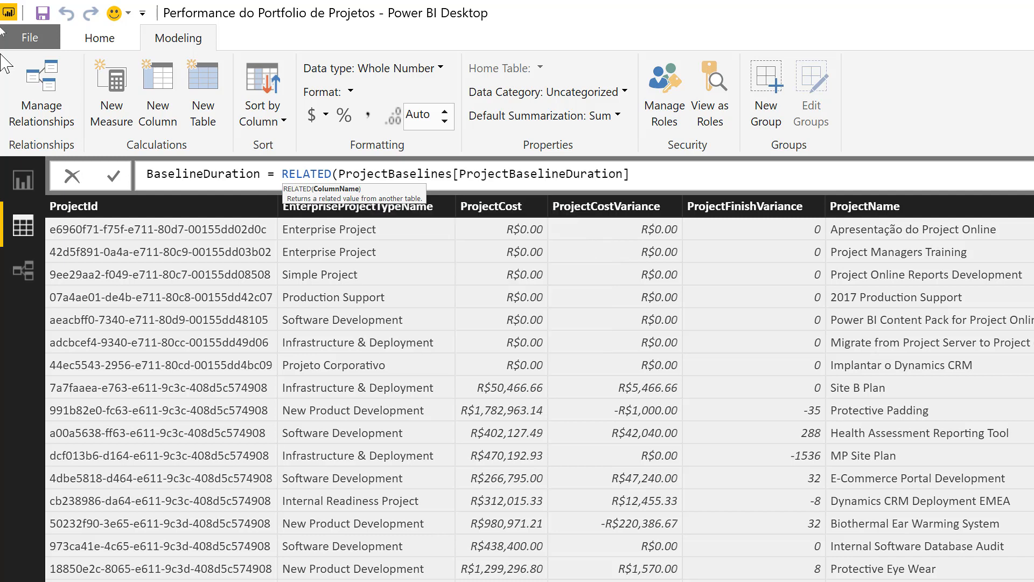
type(")")
key("Return")
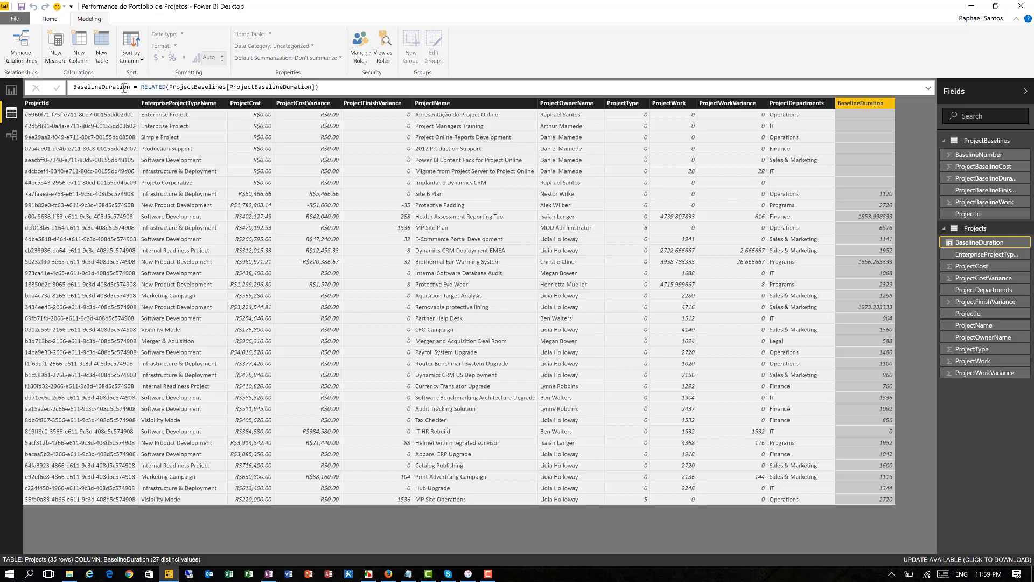
- Add another calculated column to the Projects table and name it BaselineFinishDate
left_click(82, 48)
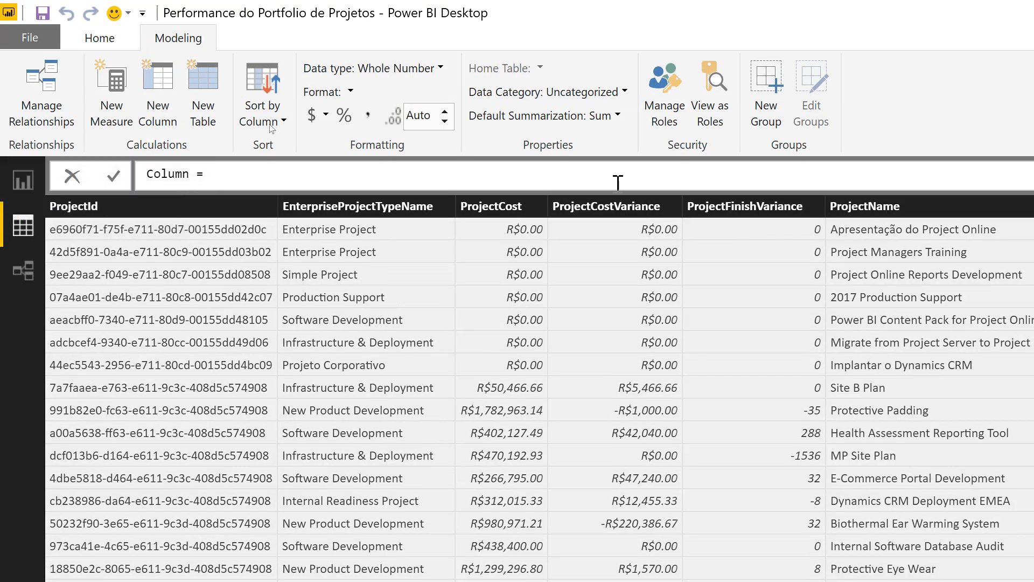
key("shift+Right")
key("shift+Right")
key("shift+Right")
key("shift+Right")
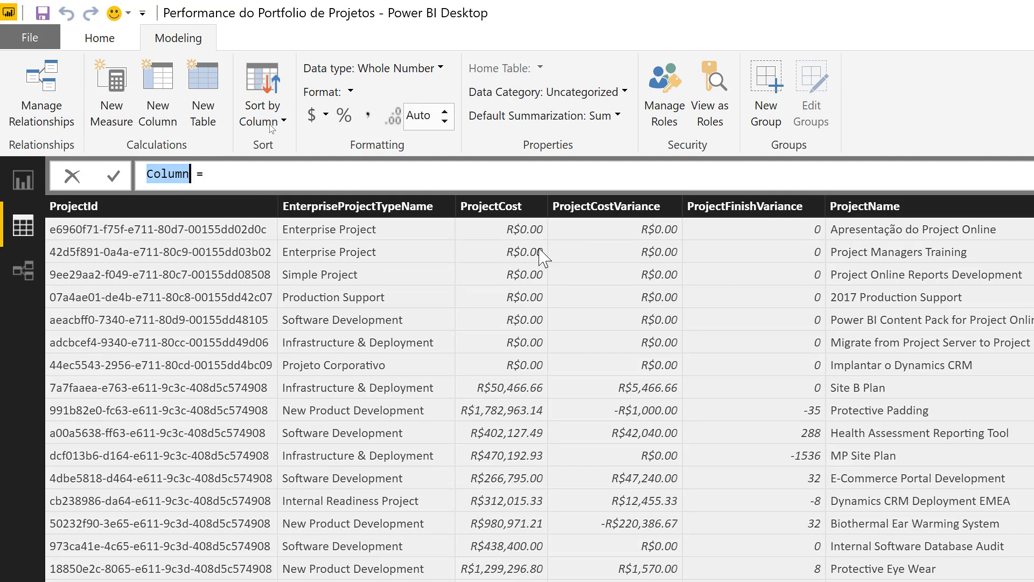
type("Baseline")
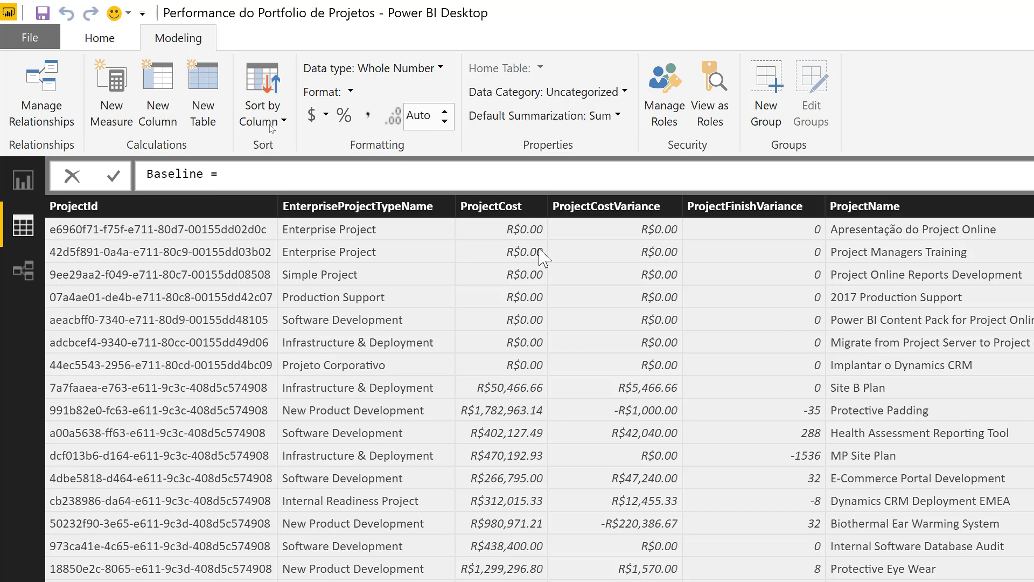
type("FinishDate")
key("End")
- Define BaselineFinishDate with the formula RELATED(ProjectBaselines[ProjectBaselineFinishDate])
type("RELATED")
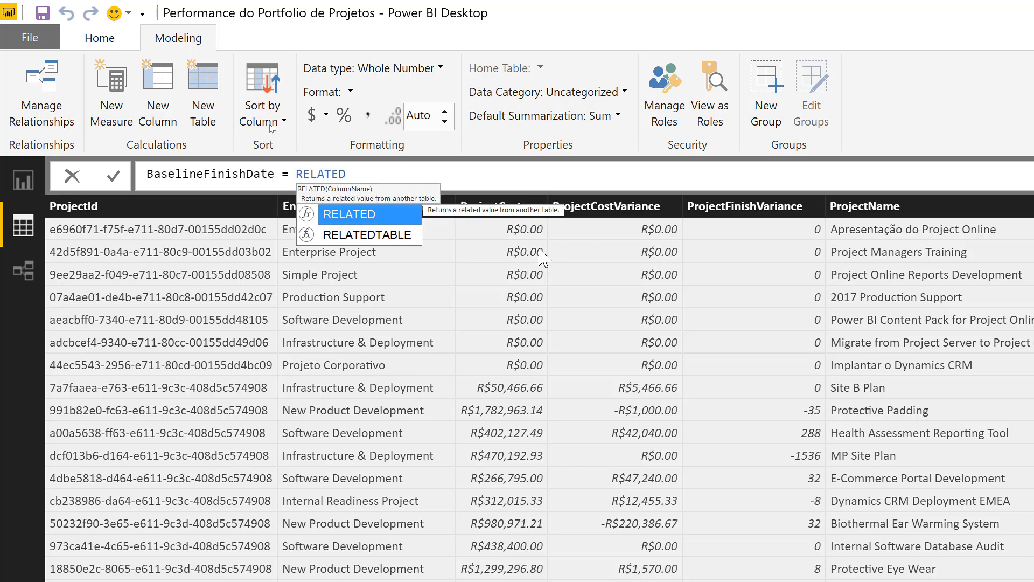
type("(")
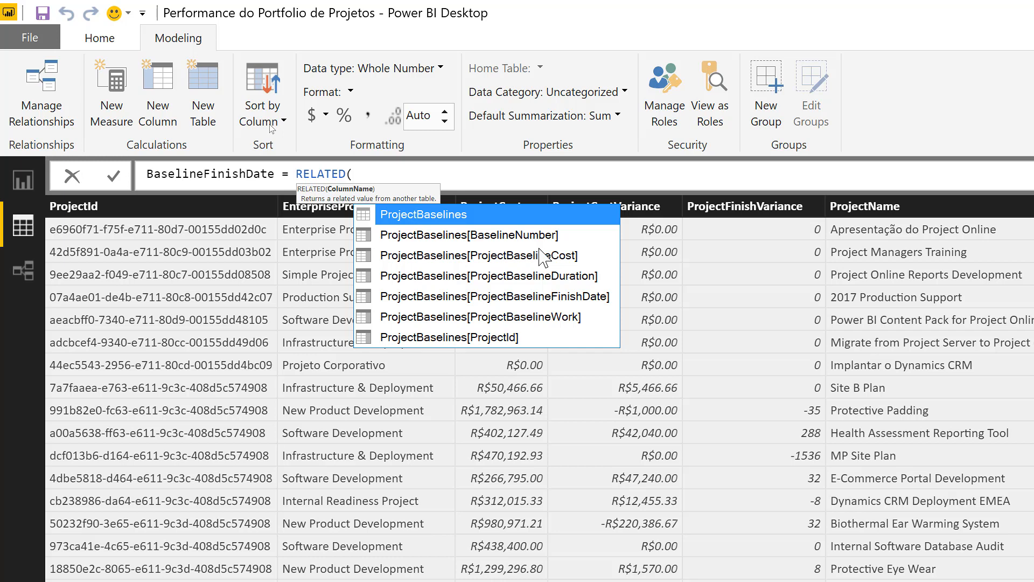
key("Down")
key("Down")
key("Down")
key("Down")
key("Down")
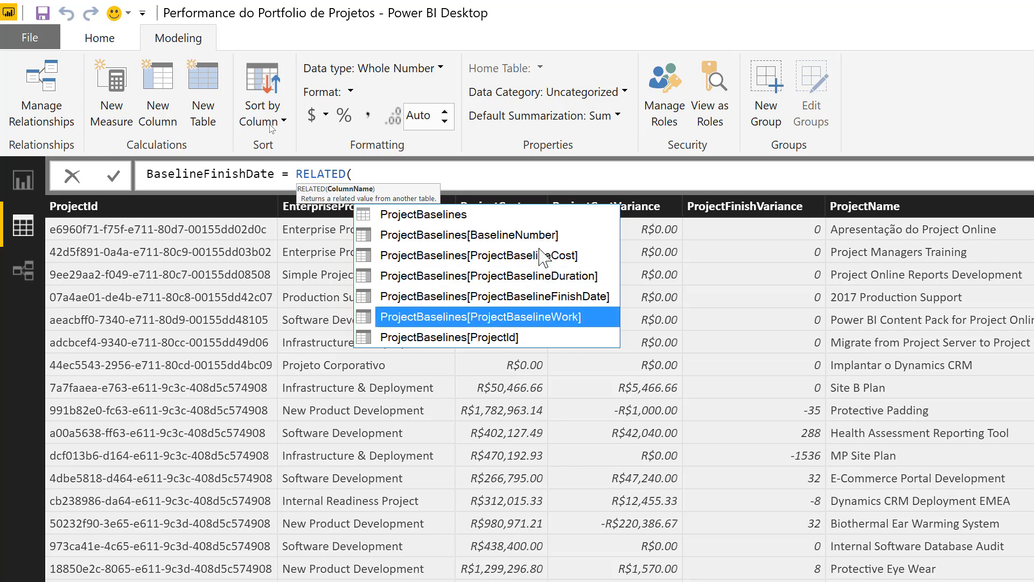
key("Up")
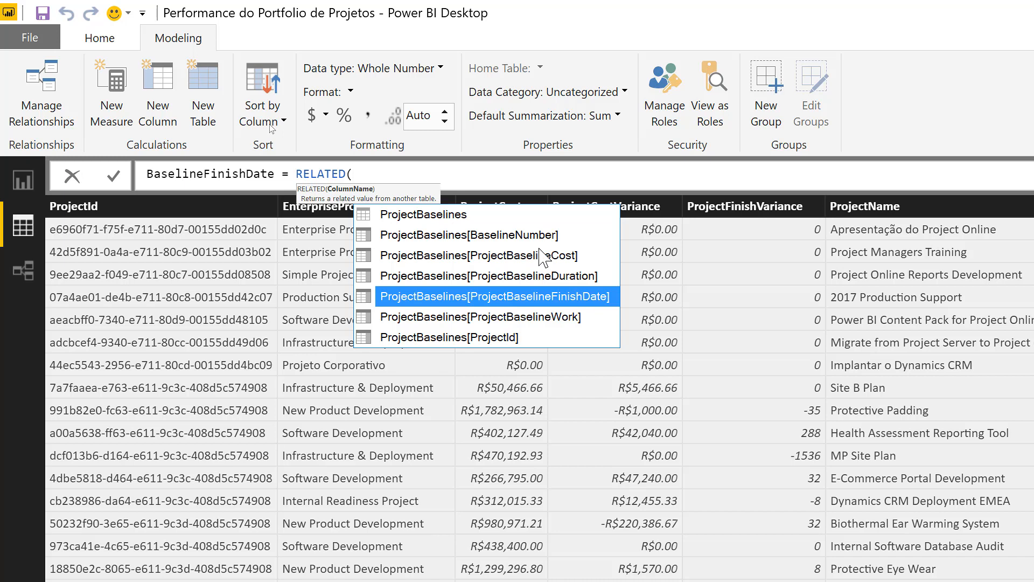
key("Tab")
type(")")
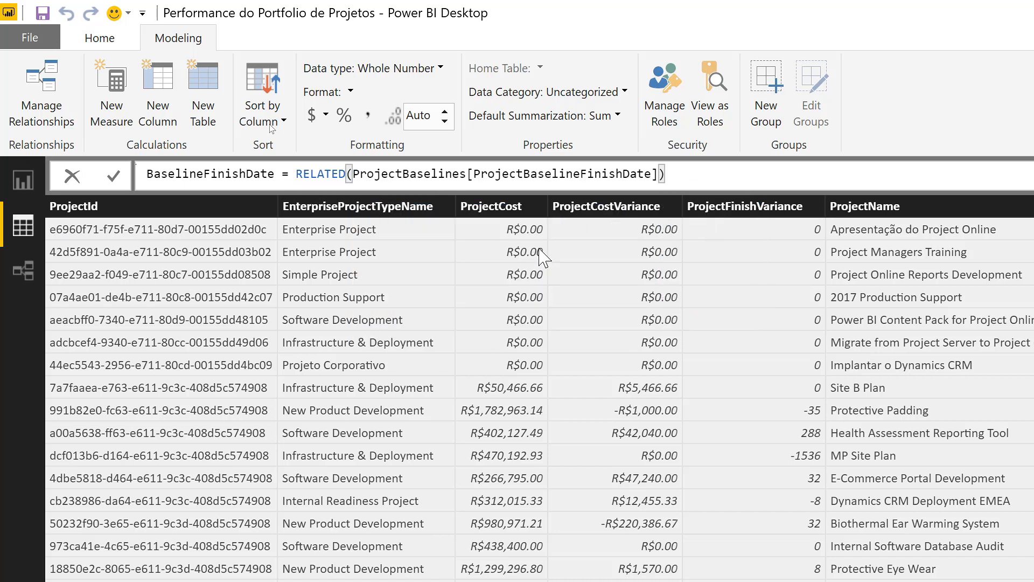
key("Return")
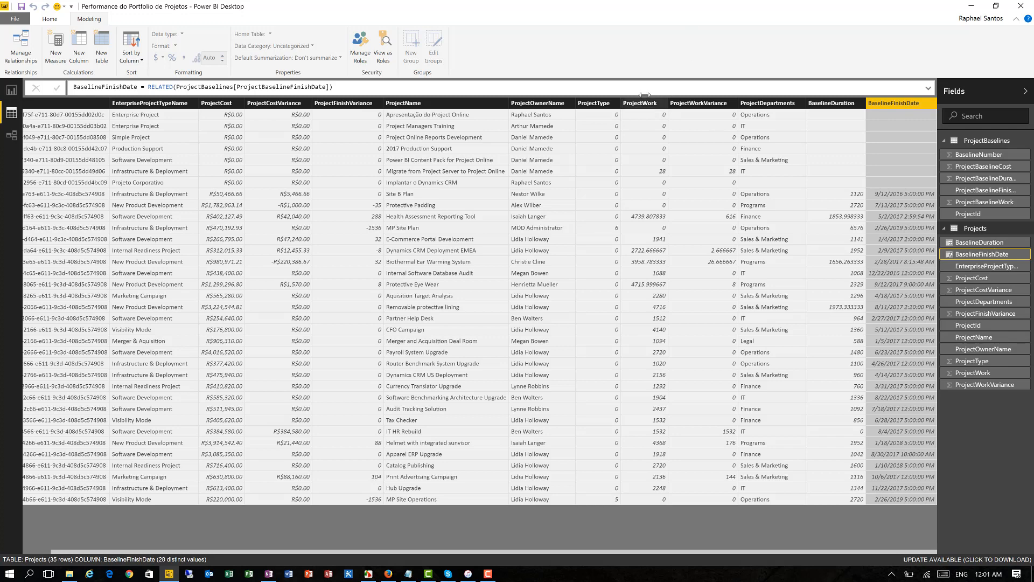
- Add a calculated column named StatusPrazo to the Projects table, with the formula editor expanded to several lines
left_click(75, 47)
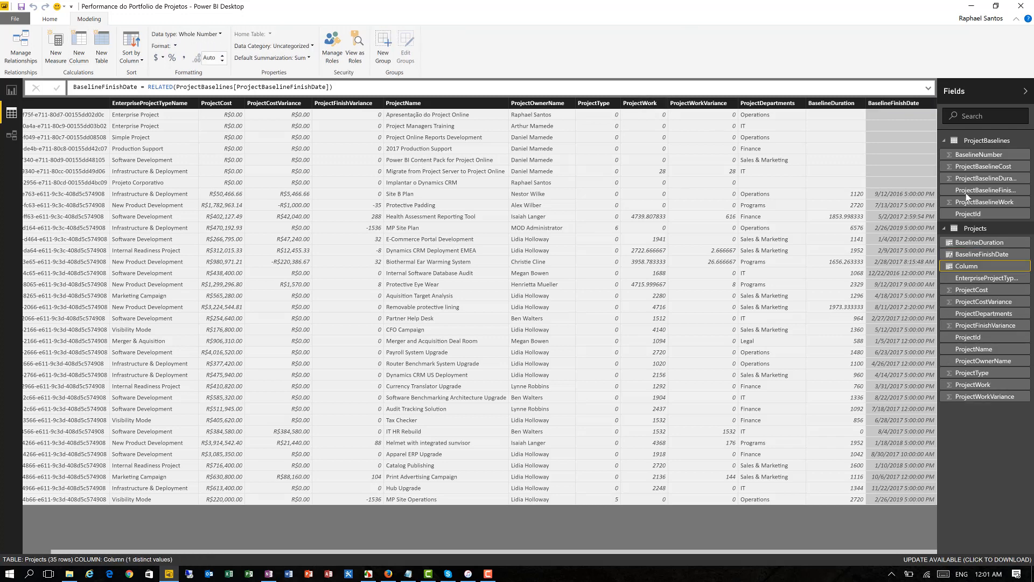
left_click(928, 89)
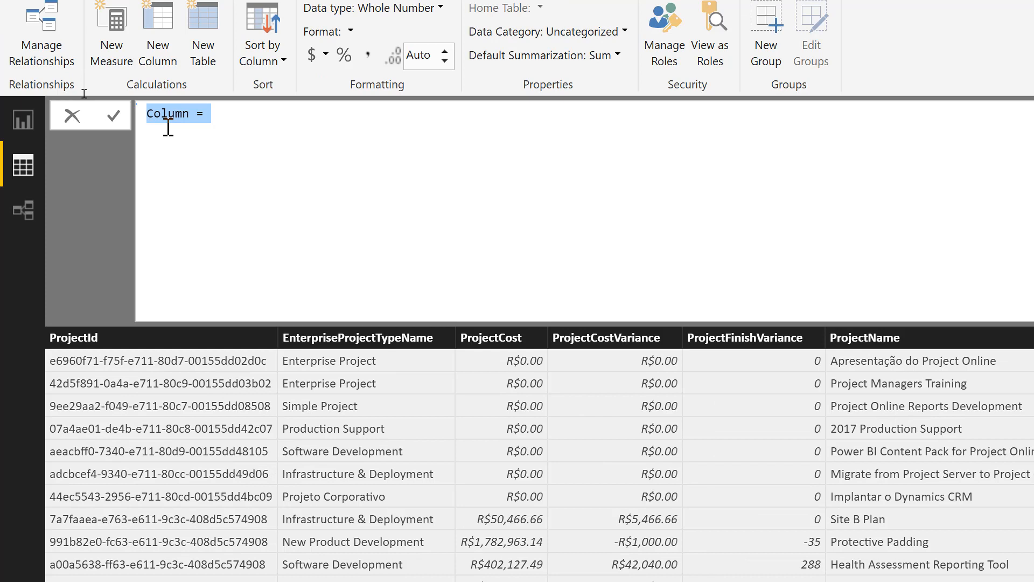
key("Home")
key("shift+Right")
key("shift+Right")
key("shift+Right")
key("shift+Right")
key("shift+Right")
key("shift+Right")
type("sTATU")
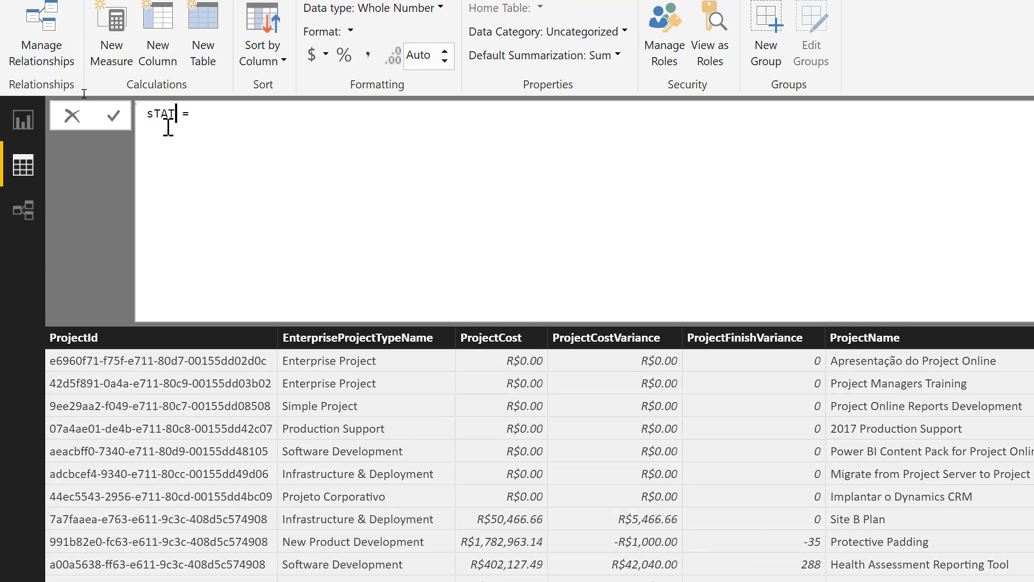
key("BackSpace")
key("BackSpace")
key("BackSpace")
key("BackSpace")
key("BackSpace")
type("StatusPrazo")
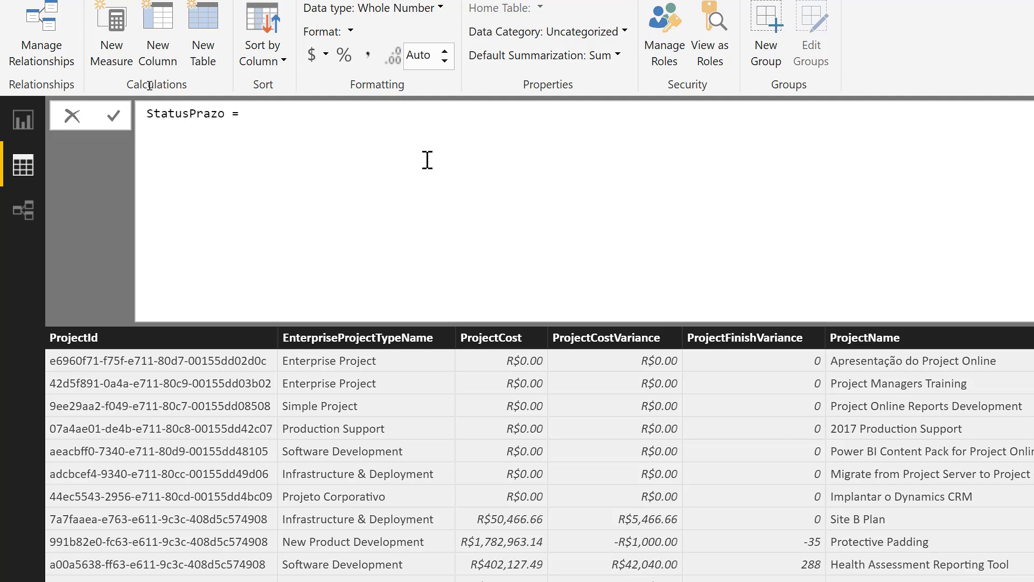
- Begin the StatusPrazo formula with an IF that tests whether Projects[BaselineFinishDate]=0
left_click(286, 116)
type("IF(")
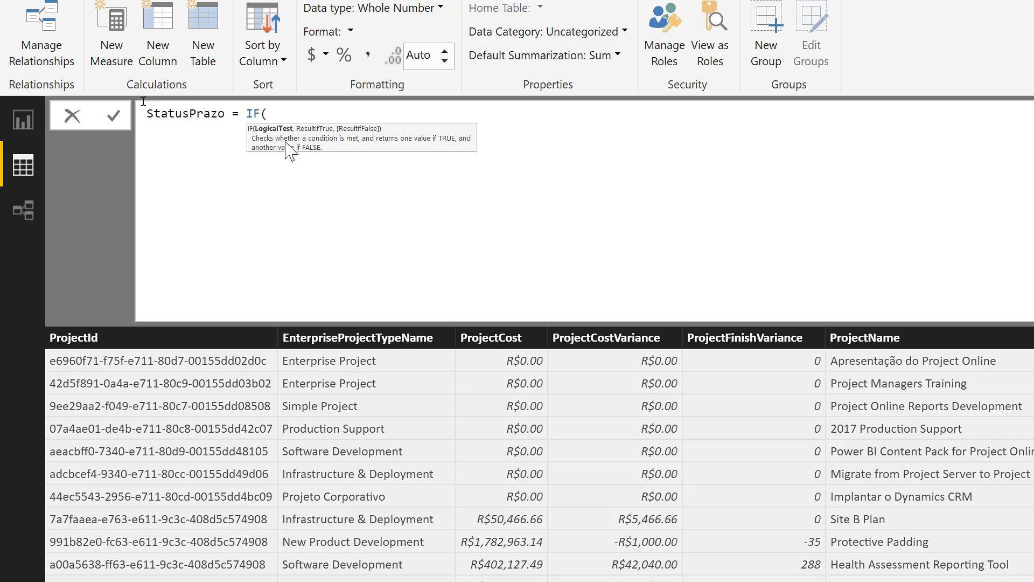
type("Ba")
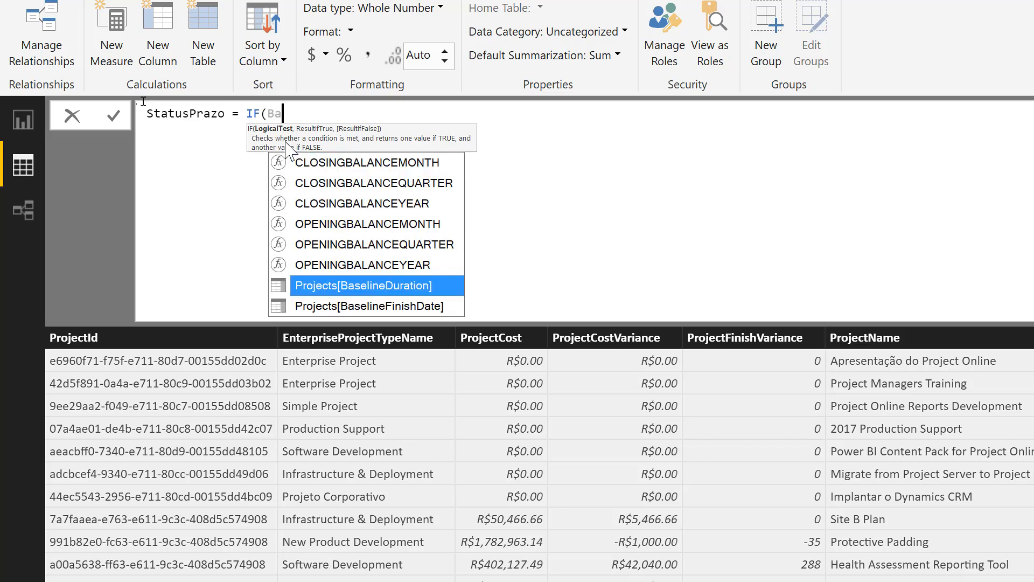
type("selien")
key("BackSpace")
key("BackSpace")
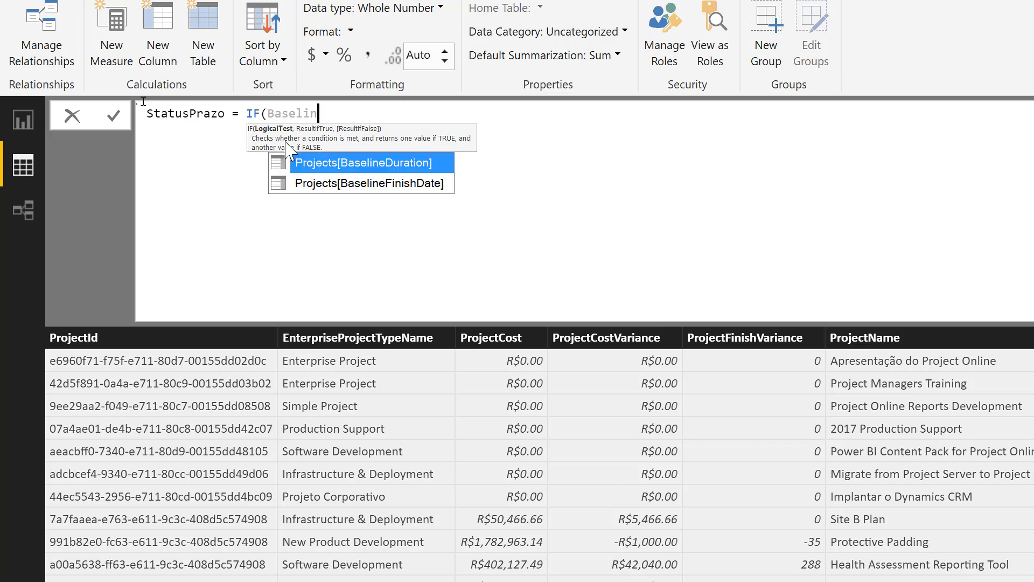
key("Down")
key("Tab")
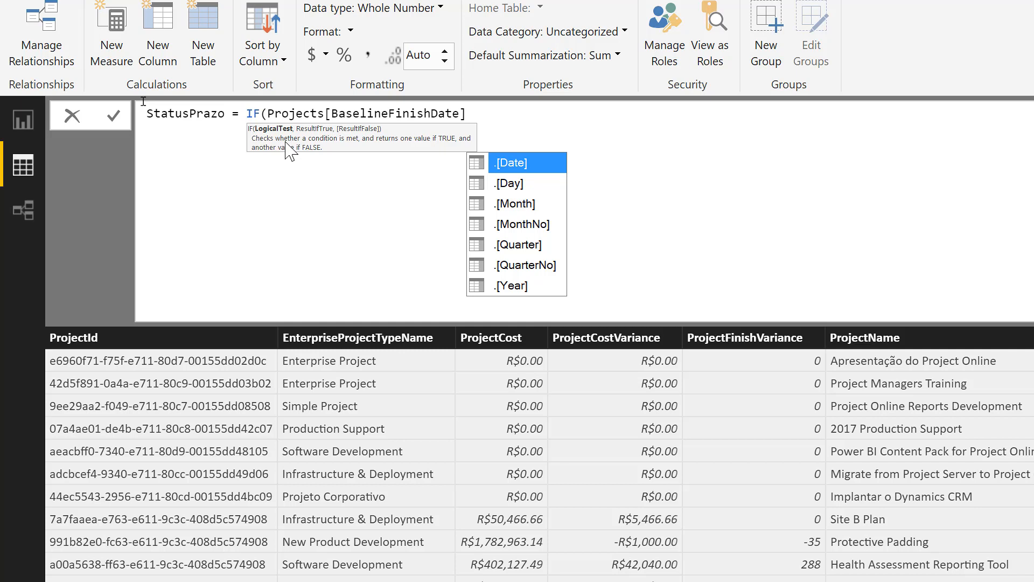
type("=0")
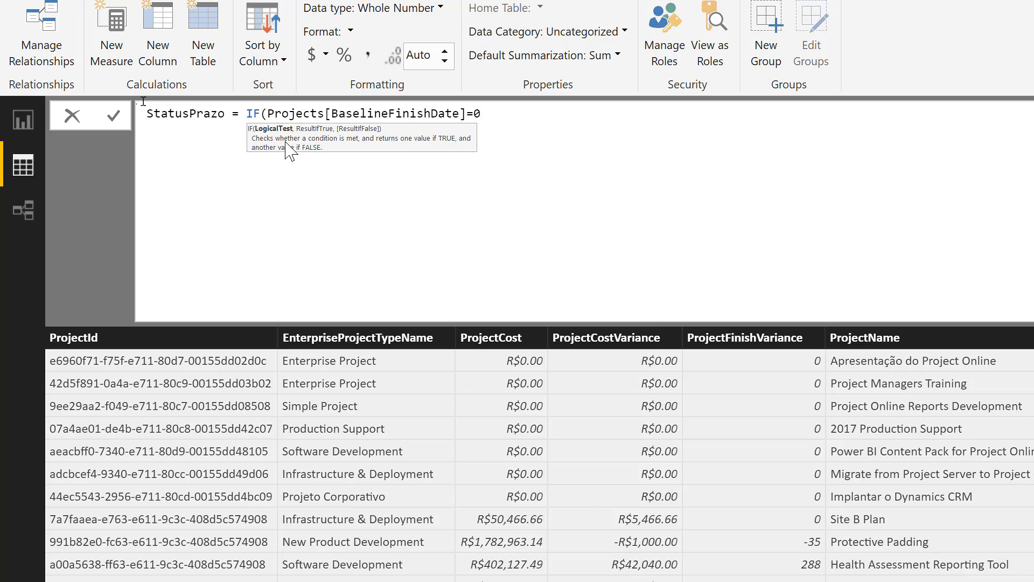
- Make the missing-baseline test in StatusPrazo return the text "Sem Linha de Base"
type(",\"")
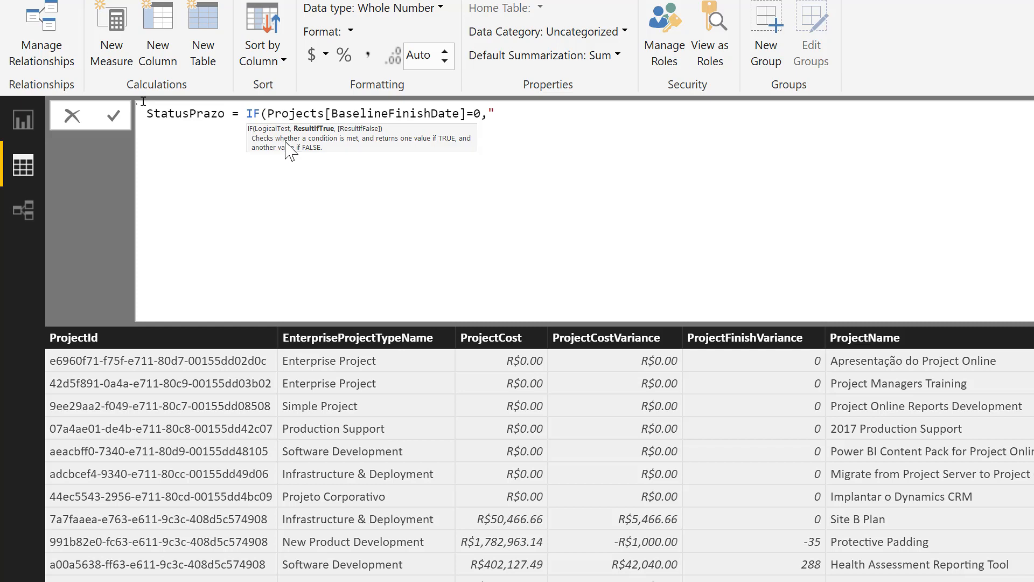
type("Sem Linha de Base")
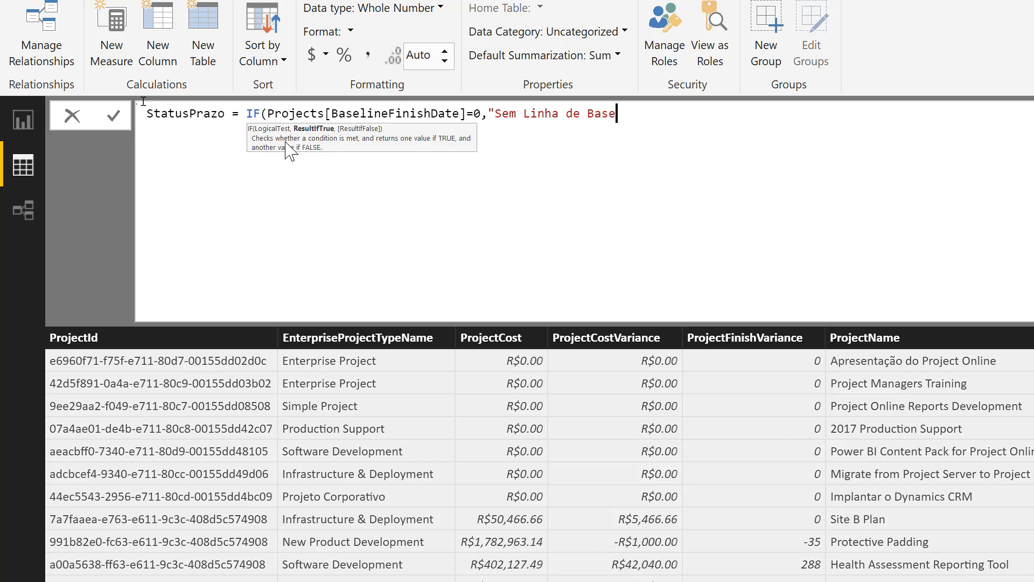
type("\"")
type(",")
- Nest a second IF in StatusPrazo that tests Projects[ProjectFinishVariance]/Projects[BaselineDuration]*100>10
type("IF(")
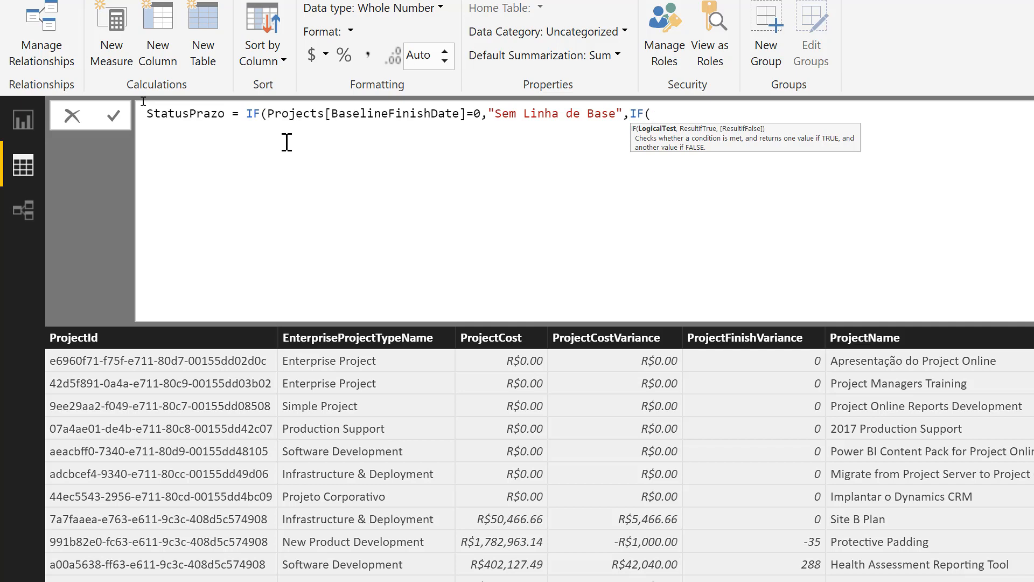
type("Finish")
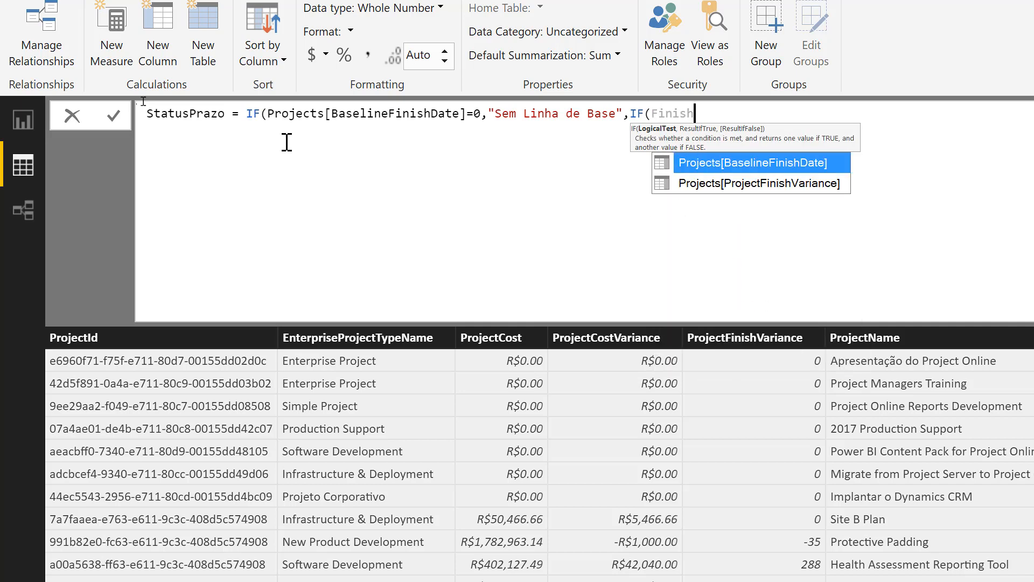
key("Down")
key("Tab")
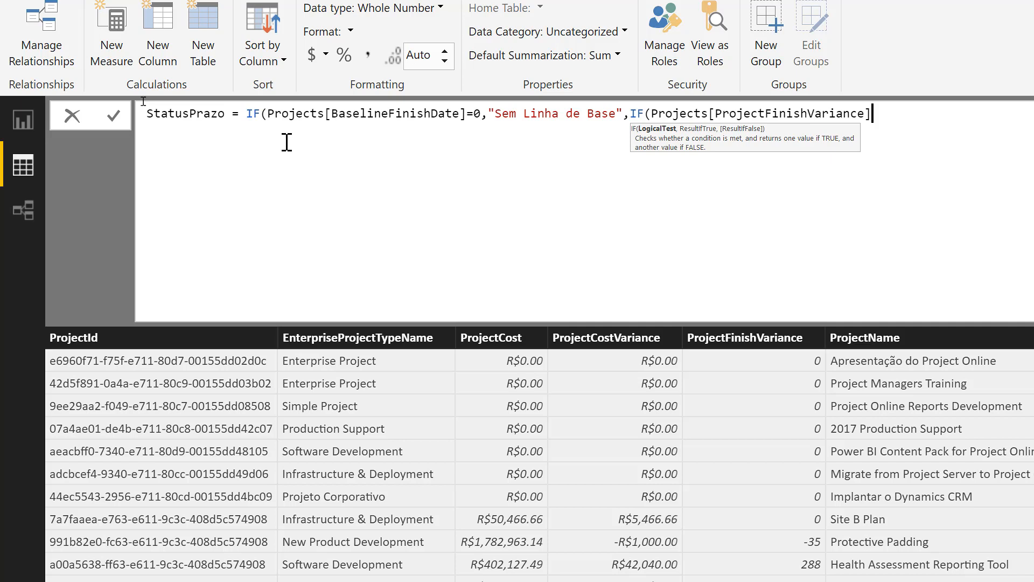
type("/Baselin")
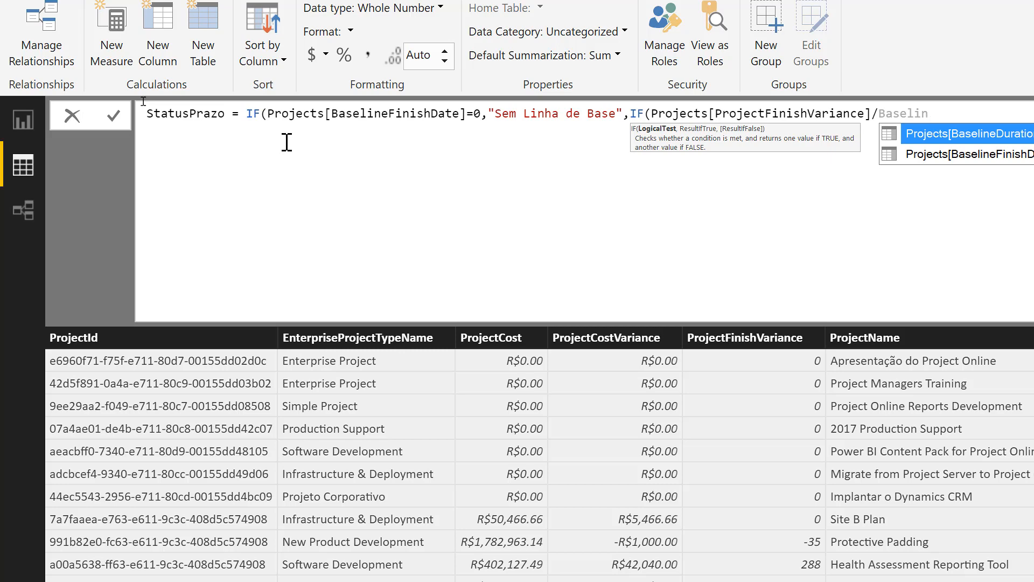
key("Tab")
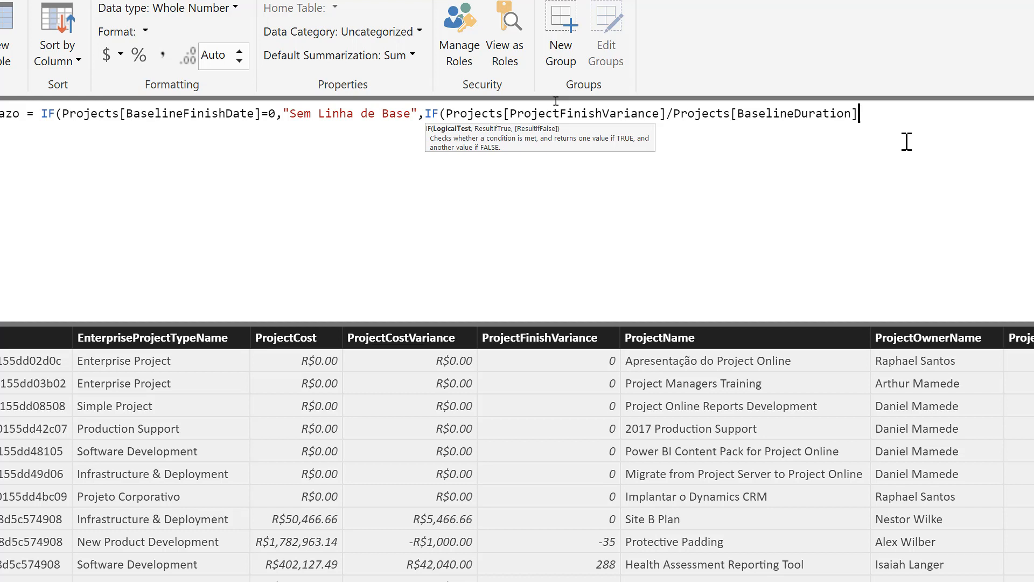
type("*100>10")
type("<")
key("BackSpace")
- Make the second IF in StatusPrazo return the text "Desvio Acima de 10%"
type(",\"")
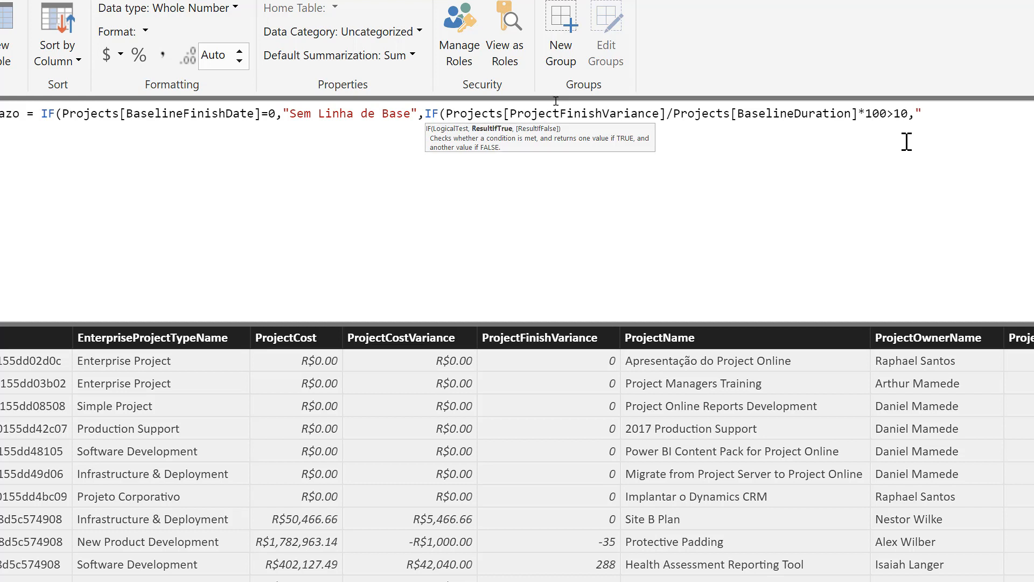
type("Desvio Acima de 10%")
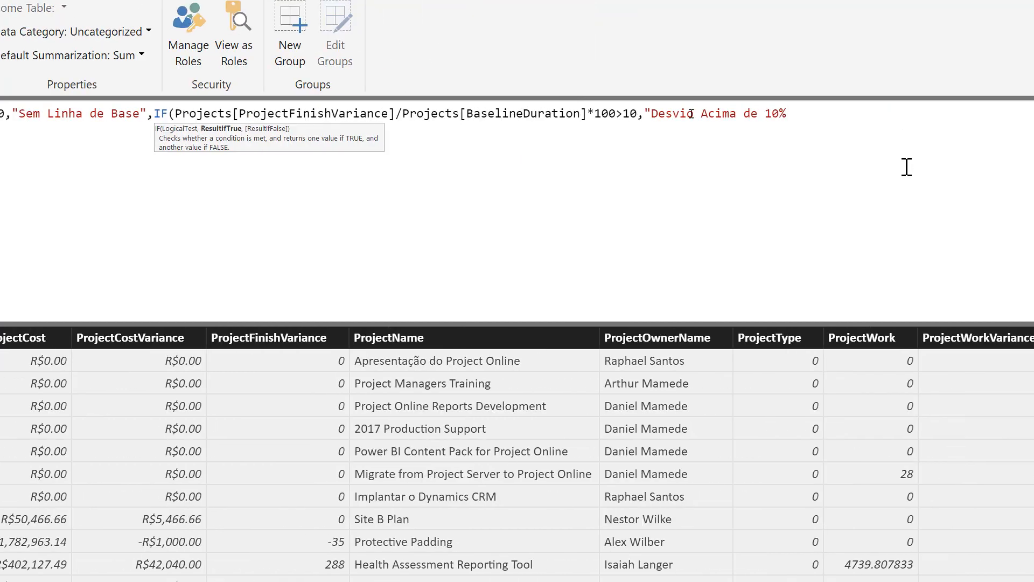
type("\",")
- Nest a third IF in StatusPrazo that tests Projects[ProjectFinishVariance]/Projects[BaselineDuration]*100>0
type("IF(")
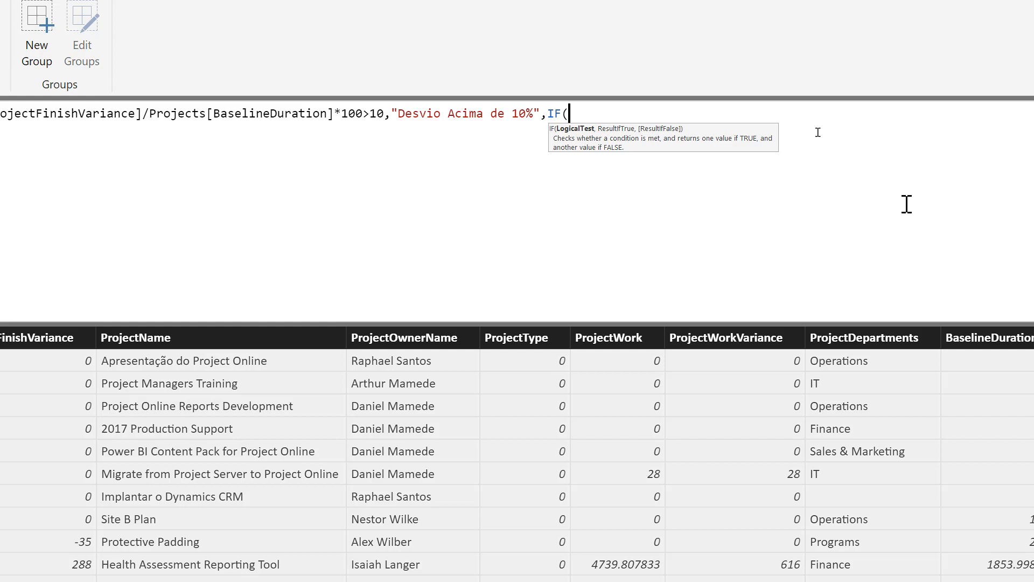
type("Finish")
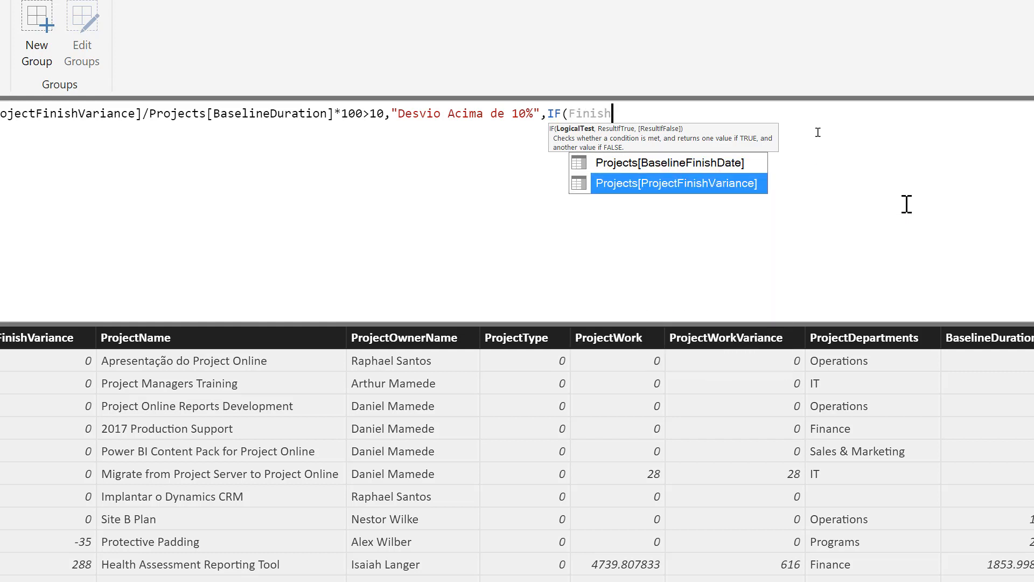
key("Tab")
type("/")
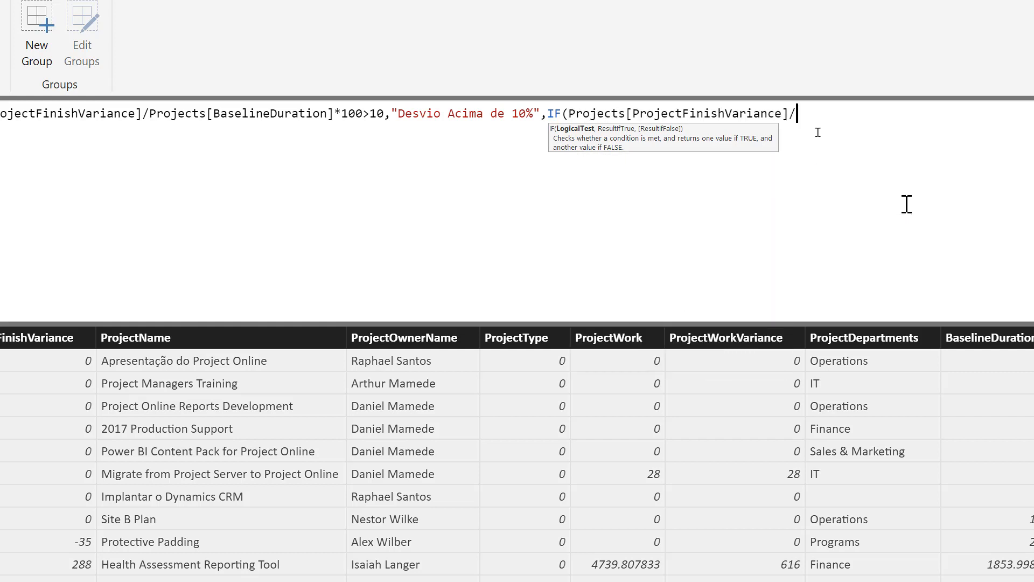
type("Baseli")
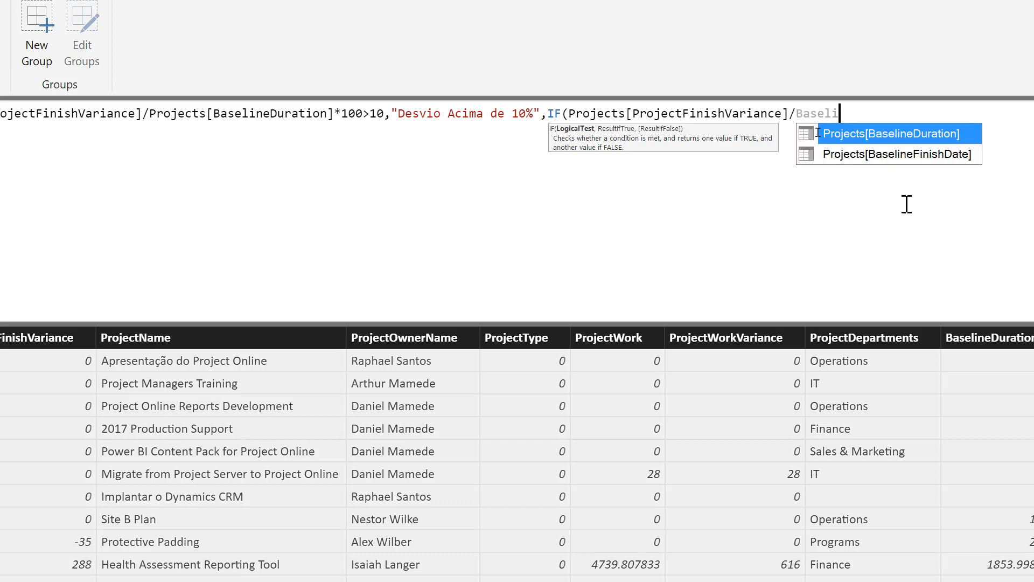
key("Tab")
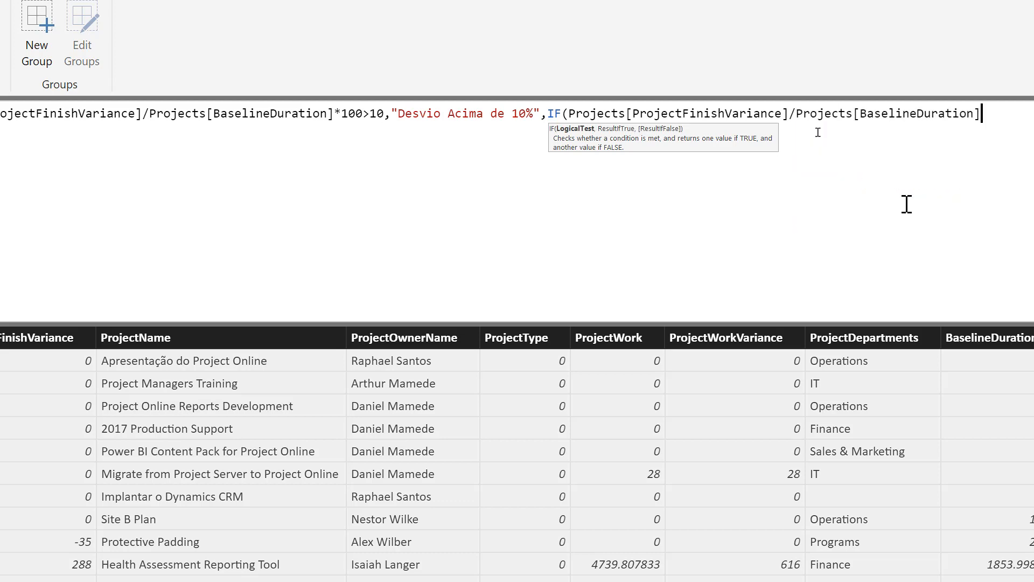
type("*100")
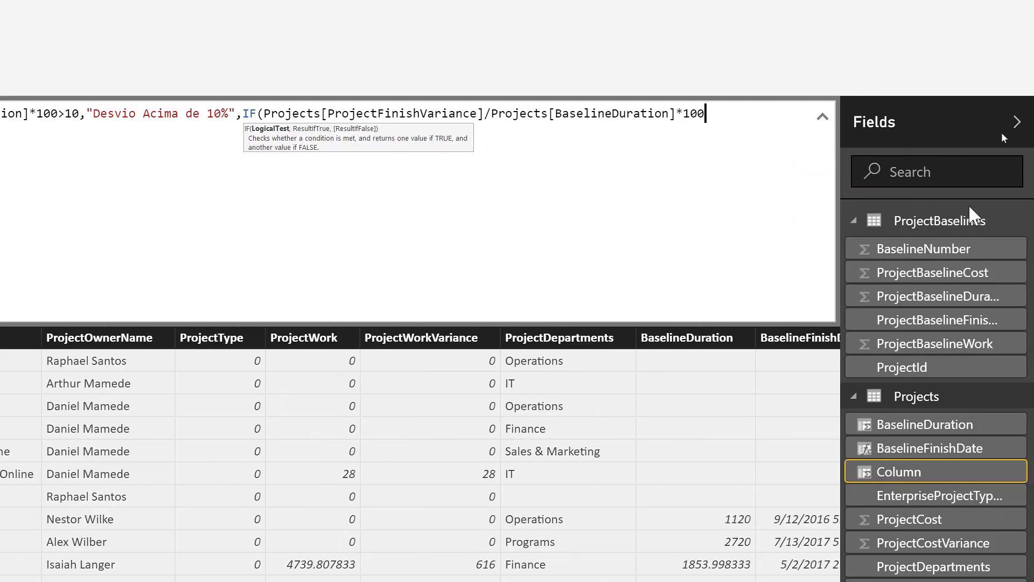
type(">0,")
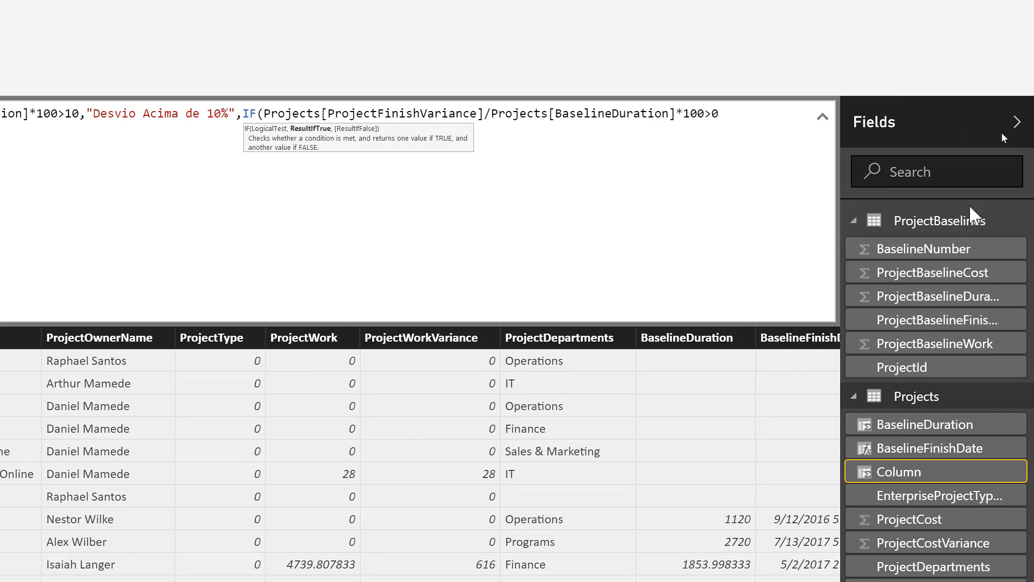
type("\"Desvio Ab")
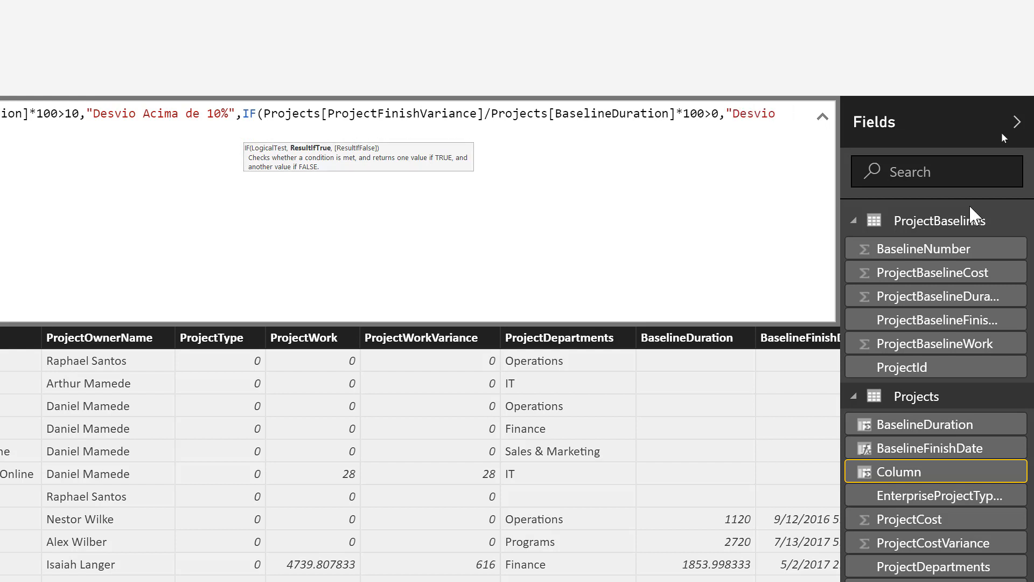
type("tre 1%")
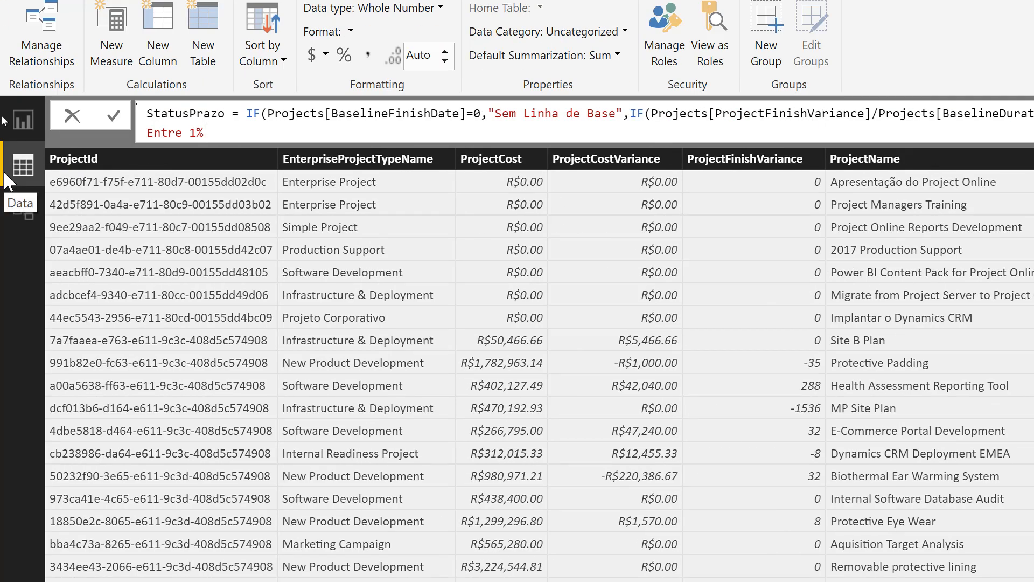
- Make the third IF in StatusPrazo return the text "Desvio Entre 1% e 10%"
type("e 10%\",")
- Set "Sem Desvio" as the fallback result, close all three IF functions and commit the StatusPrazo formula
type("\"Sem Desvio\"))")
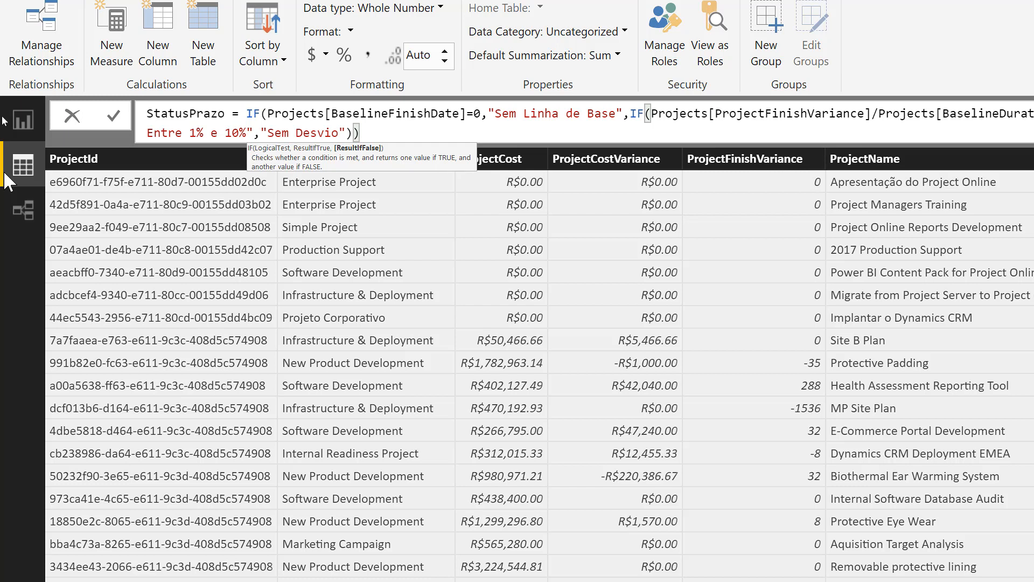
type(")")
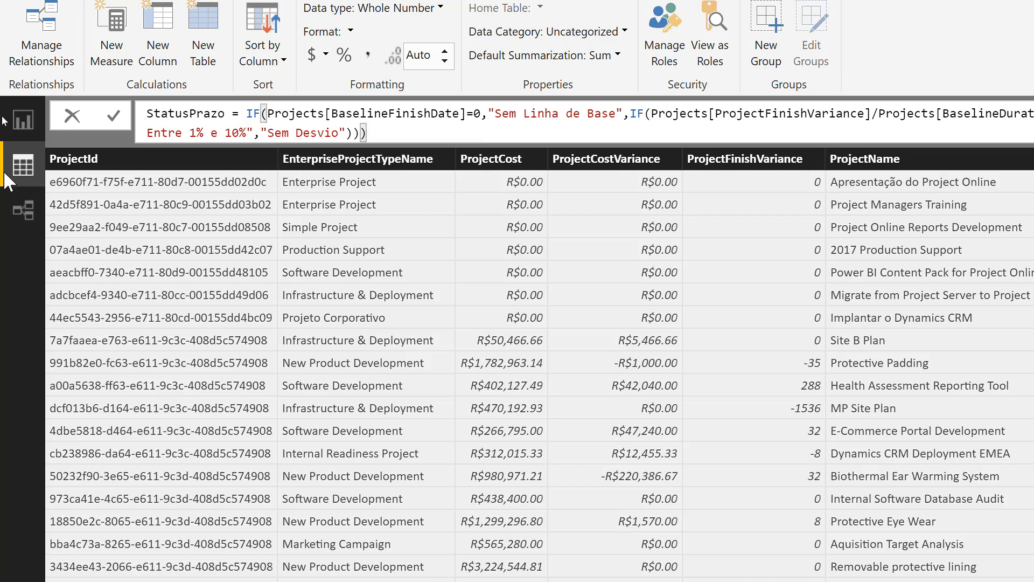
key("Return")
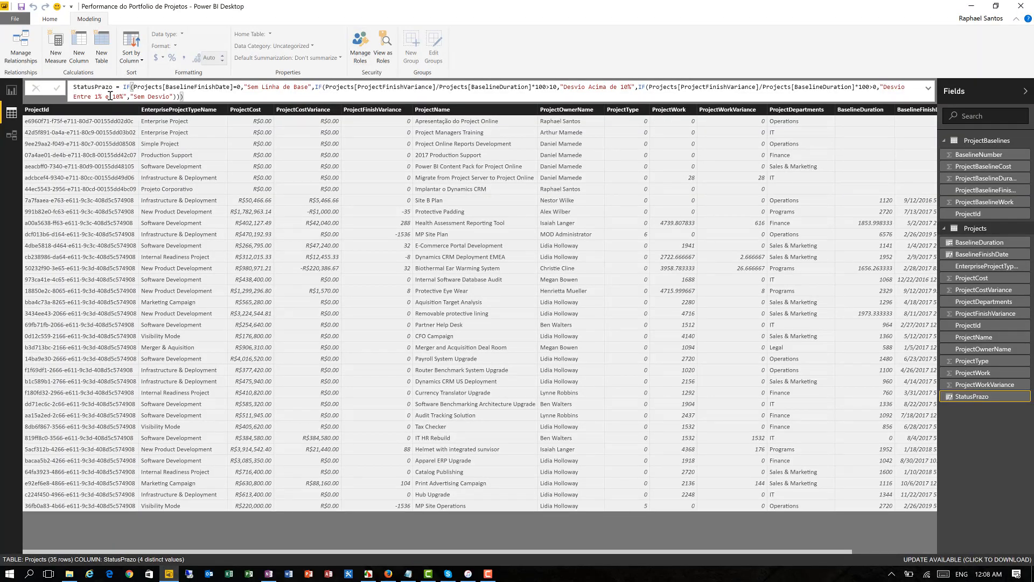
left_click(199, 98)
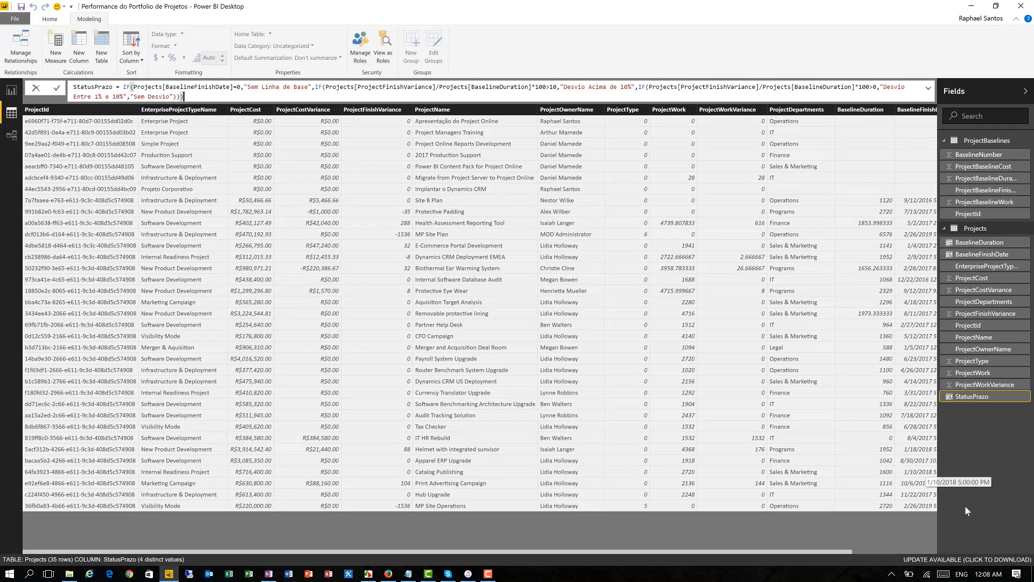
key("Return")
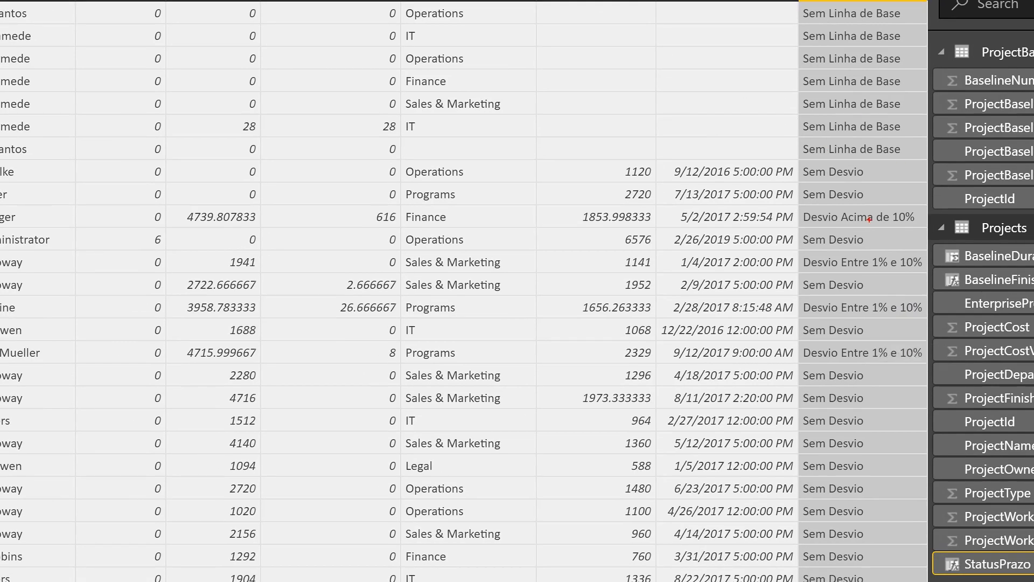
left_click_drag(869, 220, 888, 222)
left_click_drag(862, 355, 896, 356)
key("Escape")
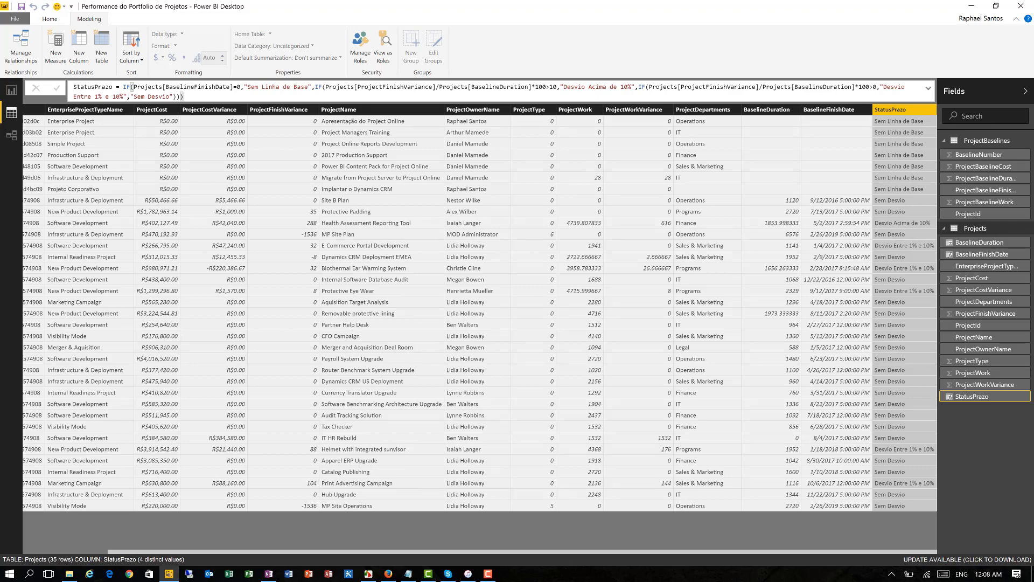
key("alt+Tab")
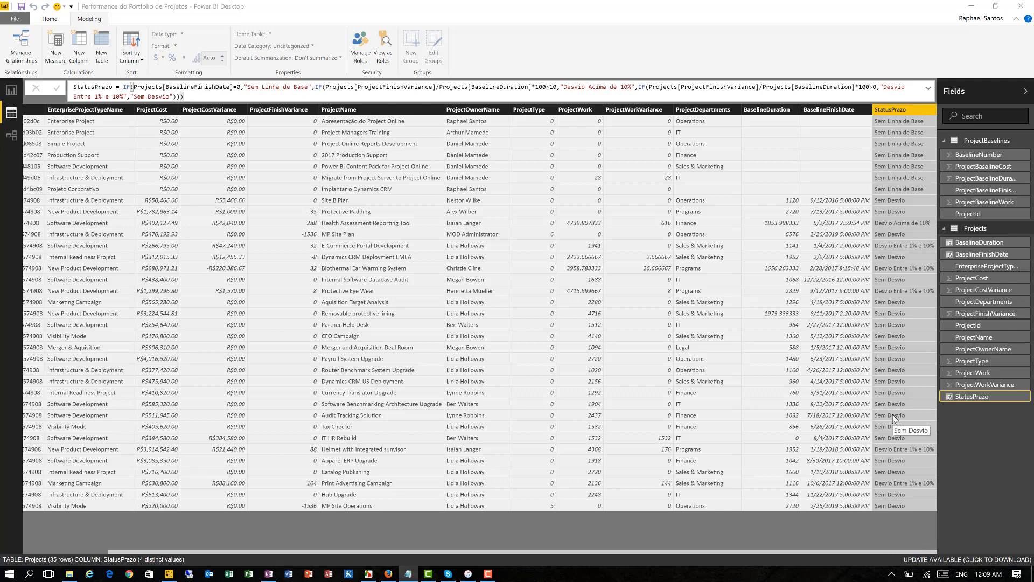
- Add another calculated column to the Projects table and name it Qtde
left_click(80, 52)
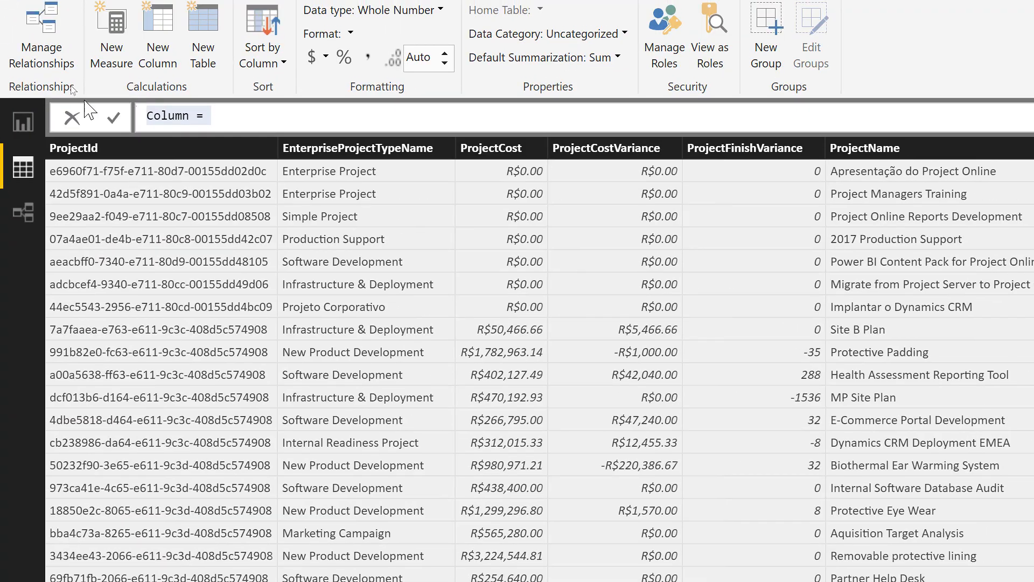
left_click(155, 115)
key("Home")
key("shift+Right")
key("shift+Right")
key("shift+Right")
key("shift+Right")
key("shift+Right")
key("shift+Right")
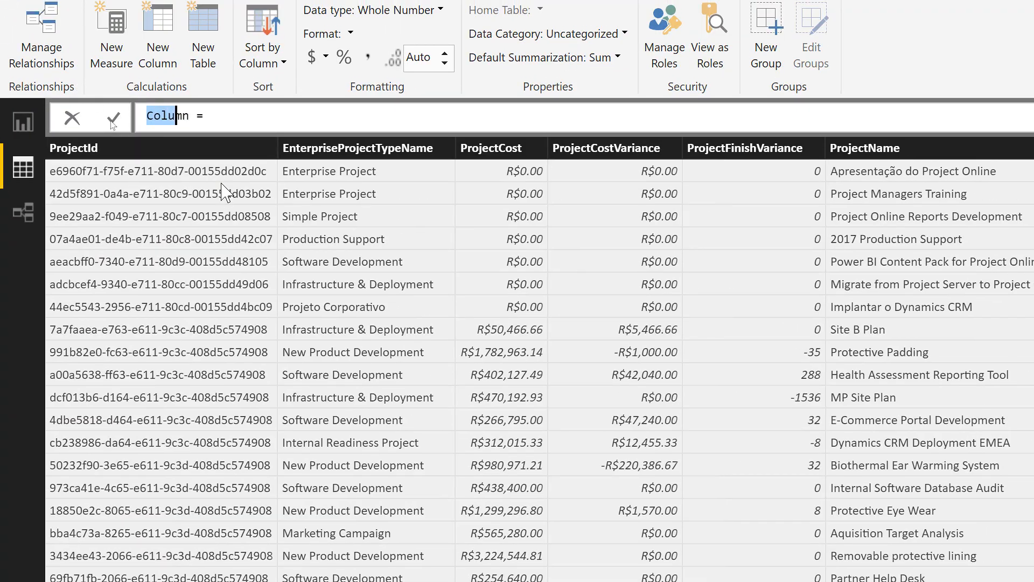
type("Qtde =")
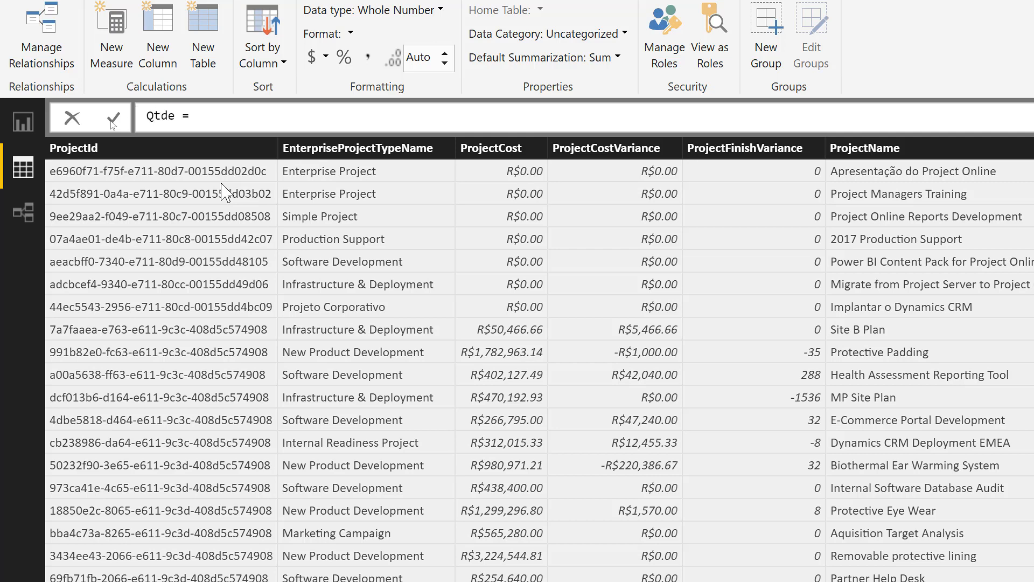
type("1")
- Define the Qtde column as the constant 1, commit it and bring the column into view
left_click(111, 121)
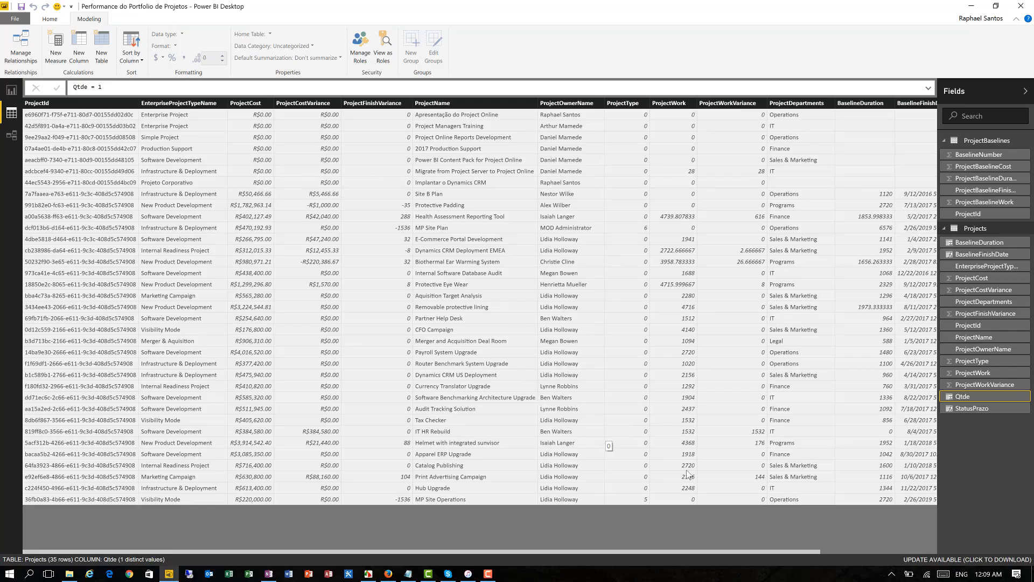
left_click(869, 550)
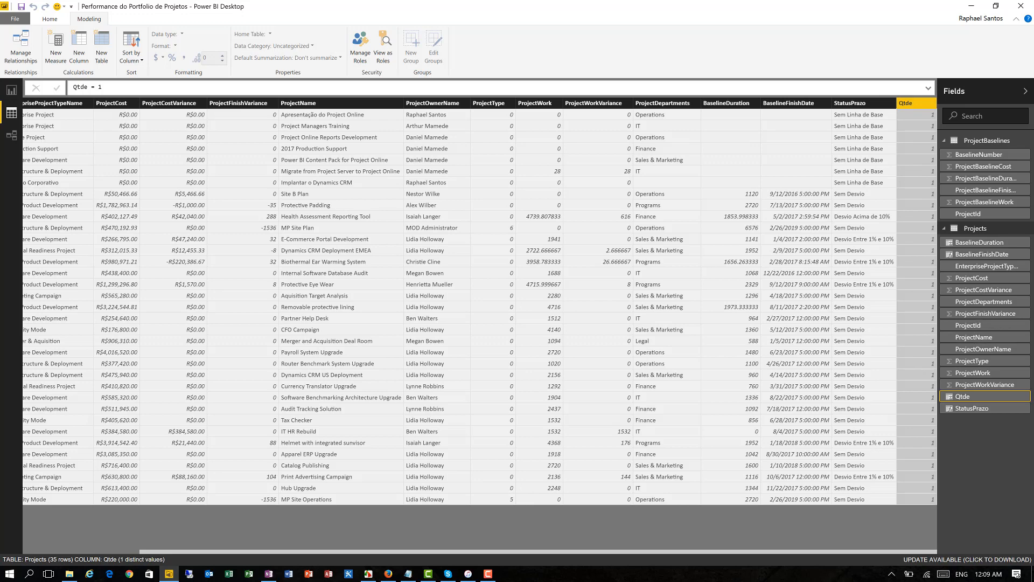
- Add another calculated column to the Projects table and name it PossuiDesvio
key("alt+Tab")
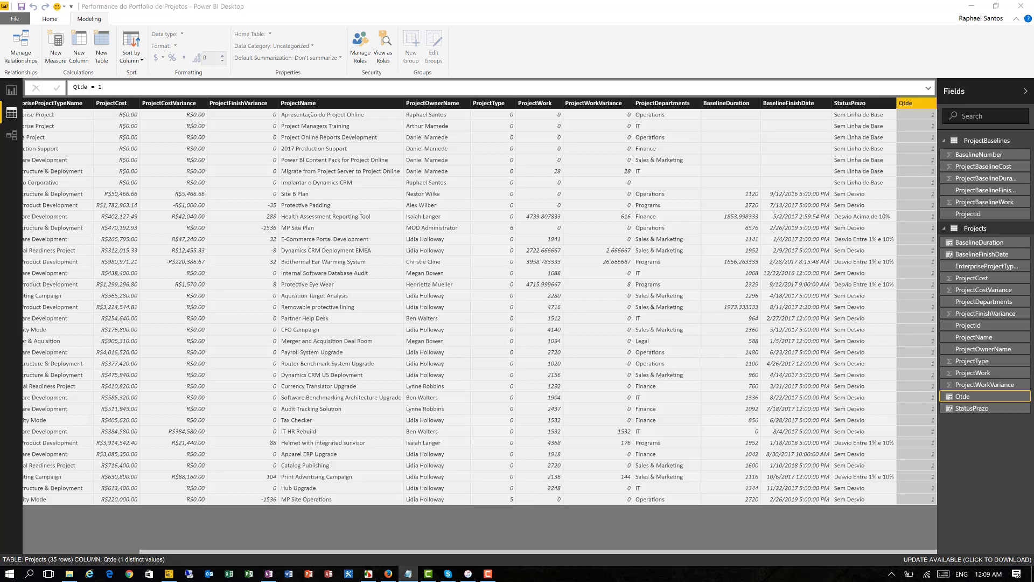
key("alt+Tab")
left_click(78, 50)
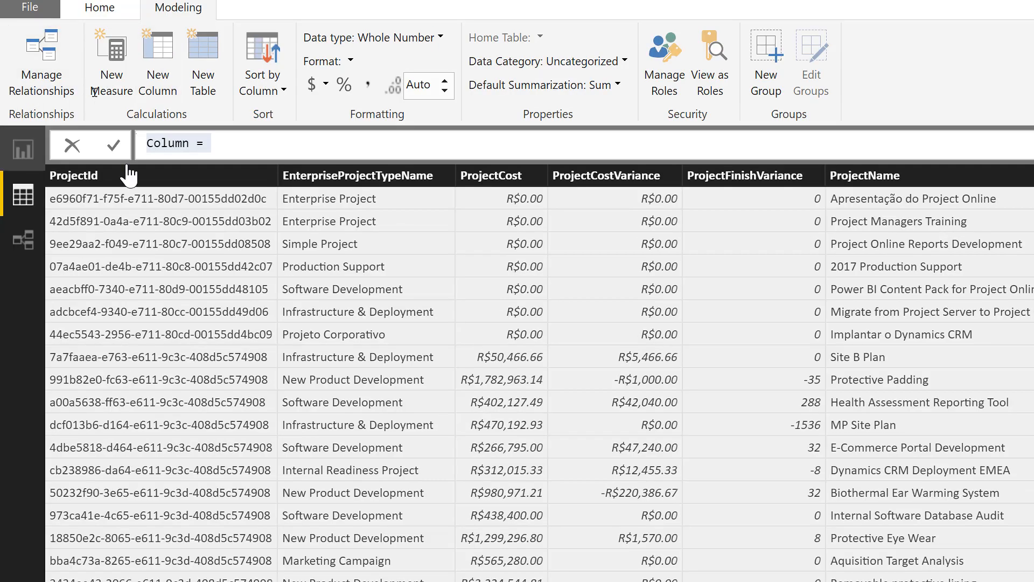
left_click(149, 145)
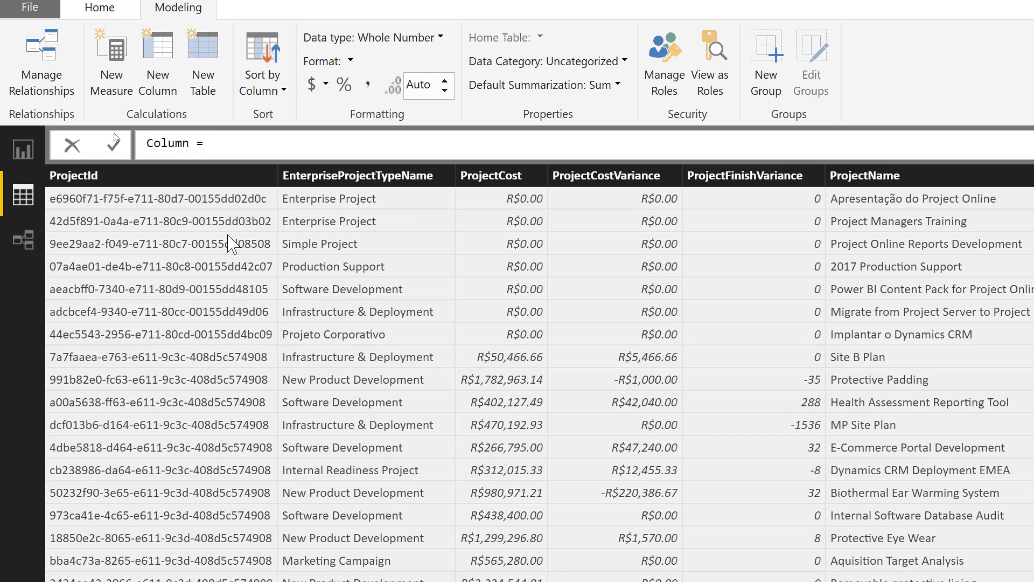
key("shift+Right")
key("shift+Right")
key("shift+Right")
key("shift+Right")
key("shift+Right")
key("shift+Right")
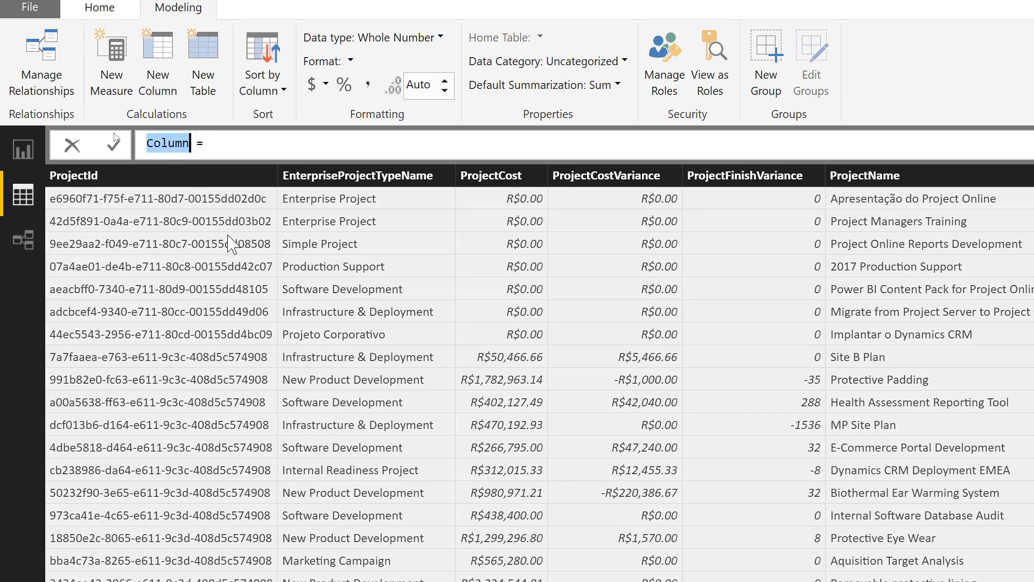
type("Possui")
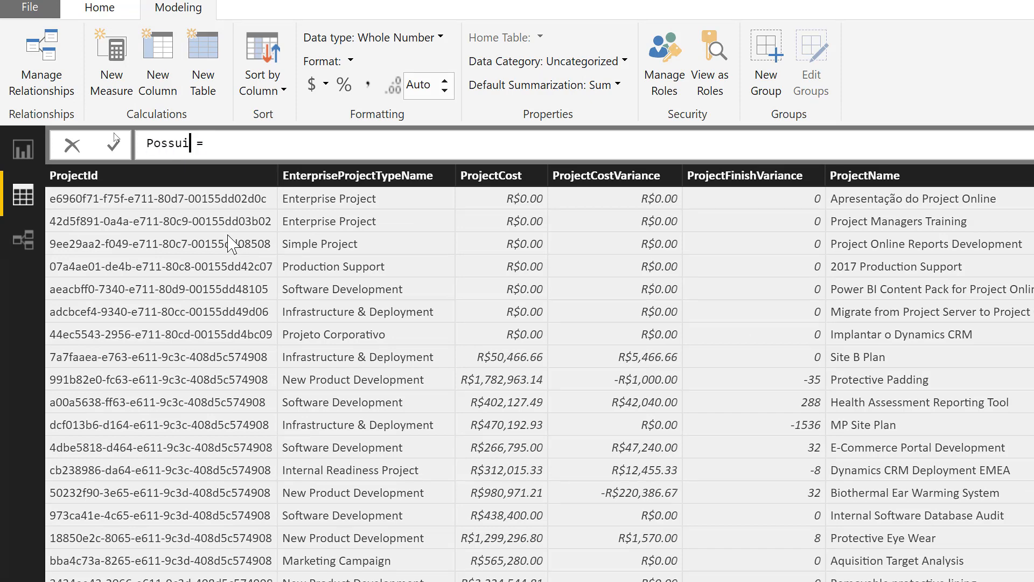
type("Desvio")
- Define PossuiDesvio as IF(Projects[ProjectFinishVariance]>0,1,0), commit it and bring the column into view
key("Right")
key("Right")
type("IF(")
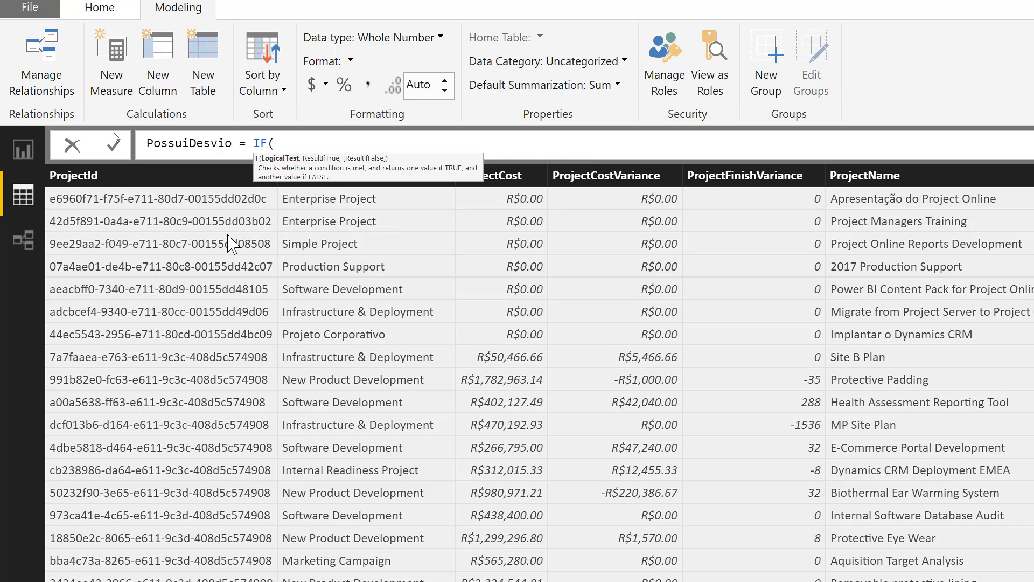
type("Finis")
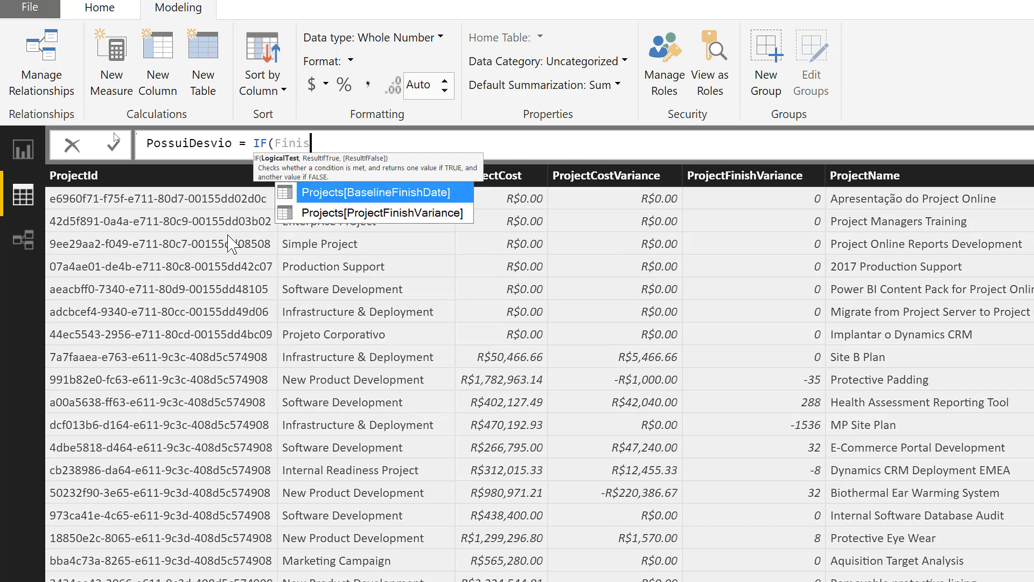
key("Down")
key("Tab")
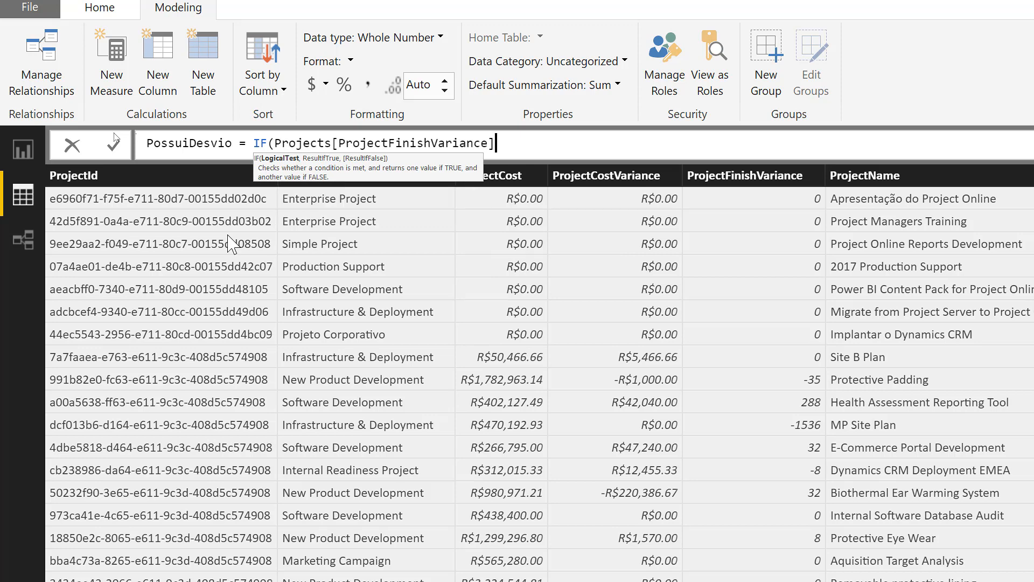
type(">0,1")
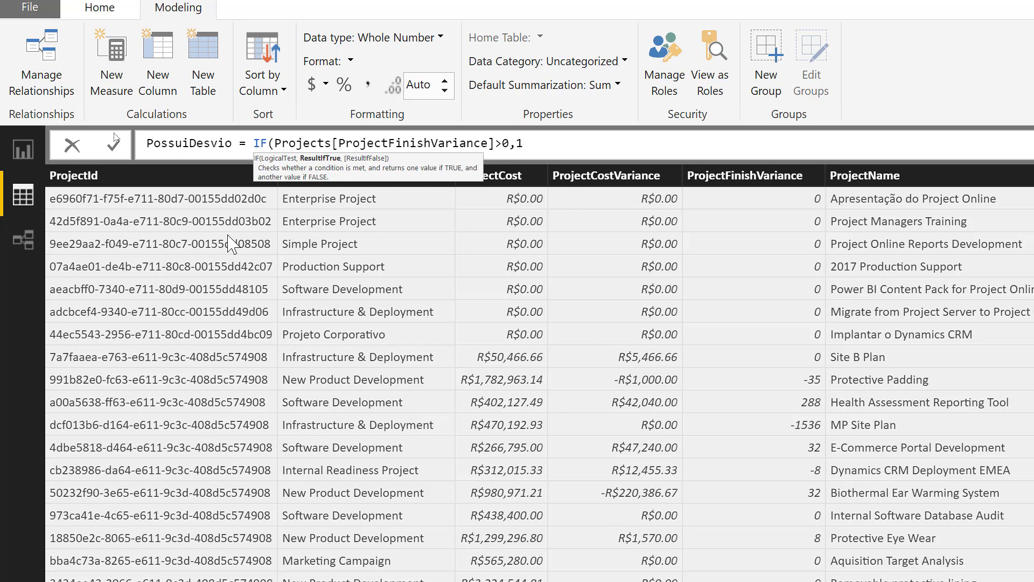
type(",0)")
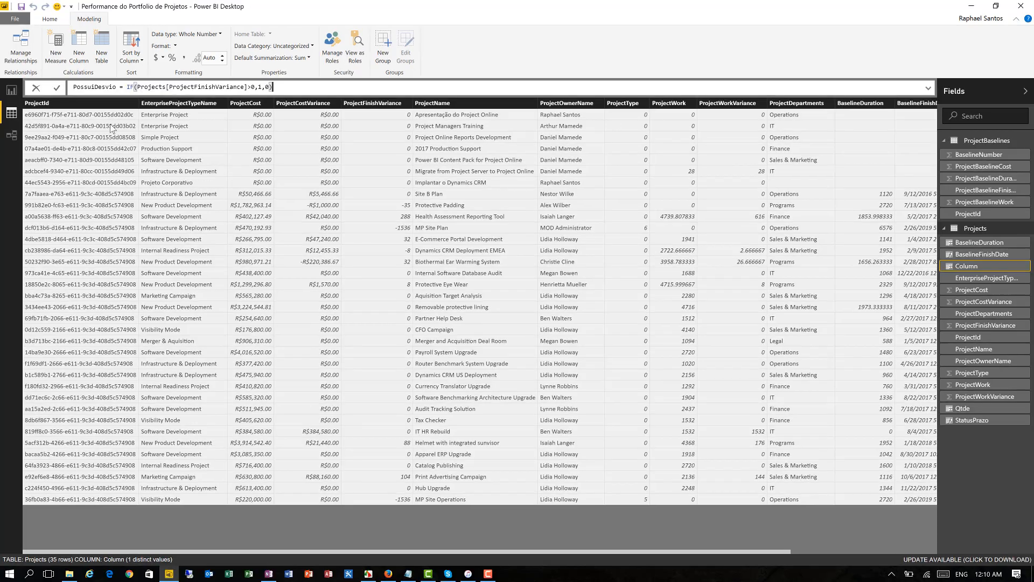
left_click(56, 88)
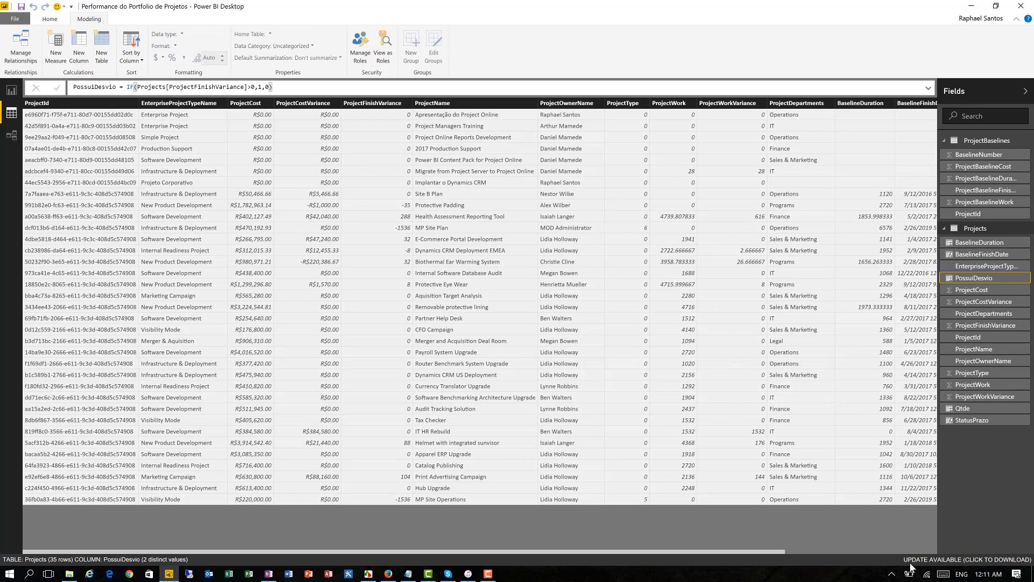
left_click(877, 550)
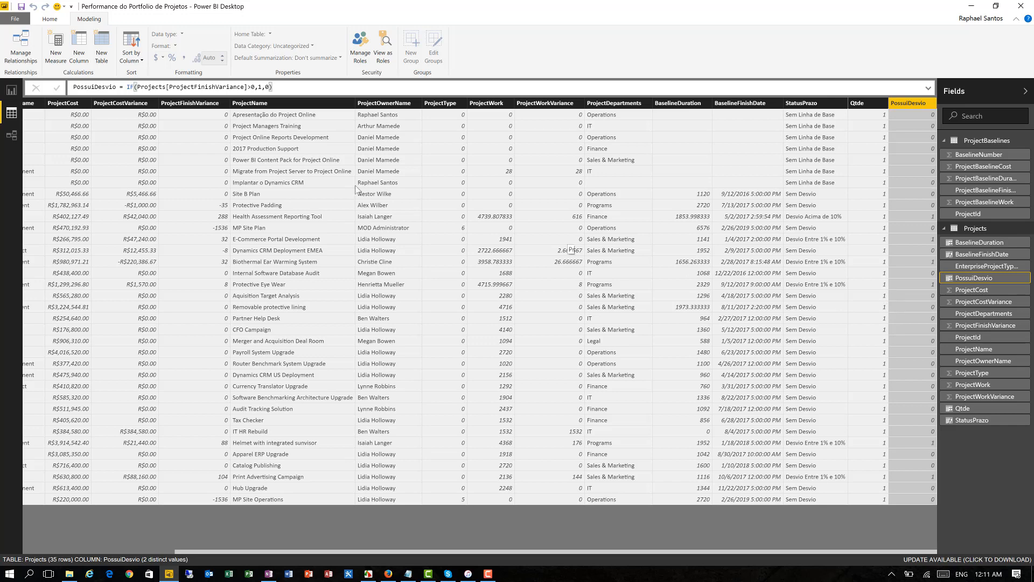
- On the report page, create a treemap of Qtde grouped by StatusPrazo and enlarge it to the width of the logo banner
left_click(11, 91)
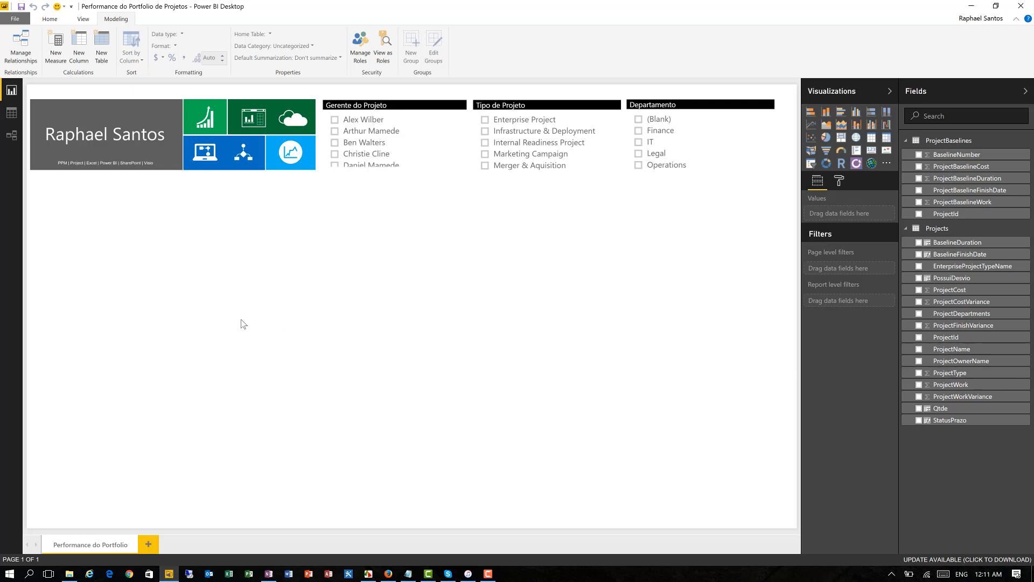
left_click(918, 420)
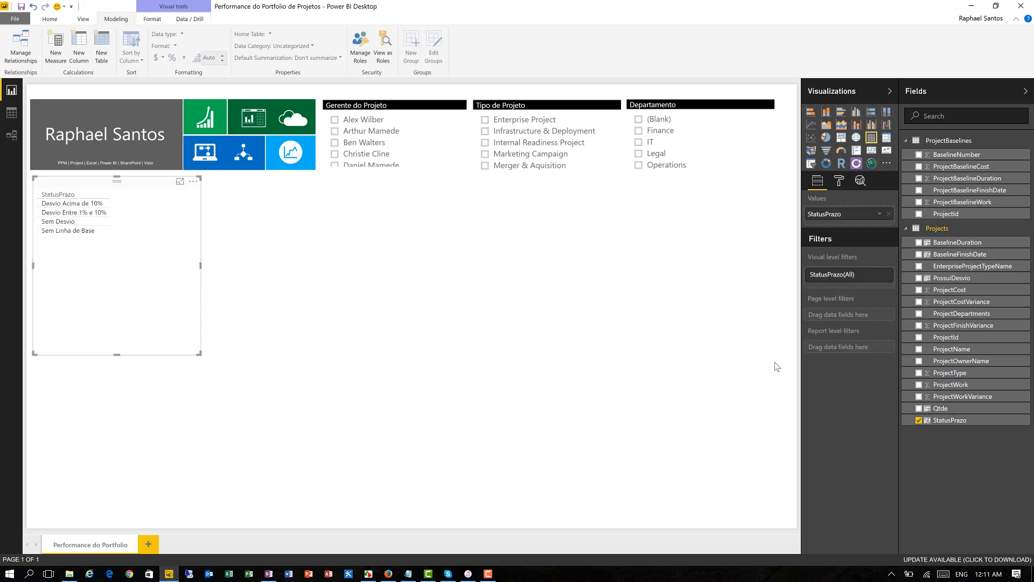
left_click(918, 409)
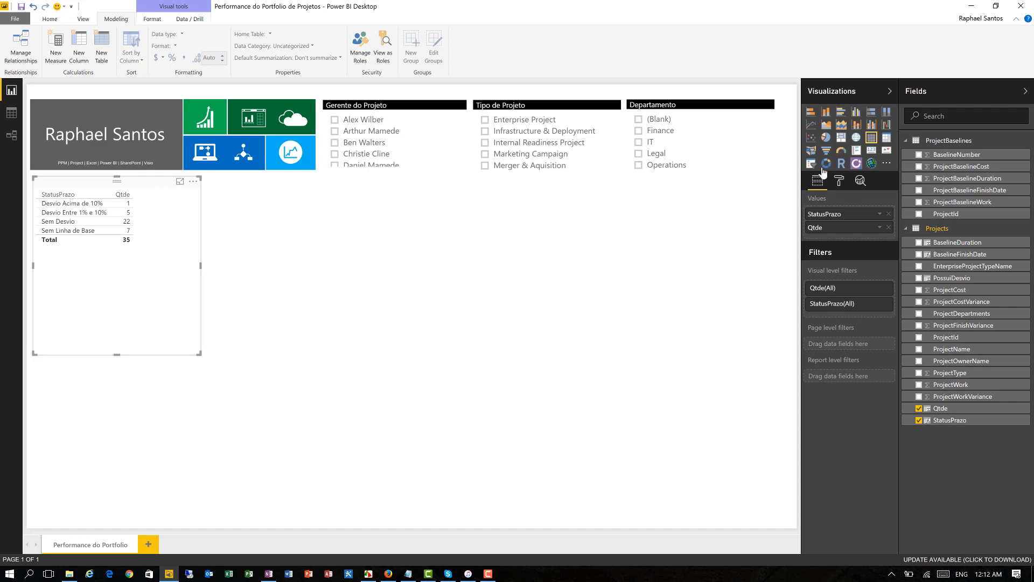
left_click(841, 140)
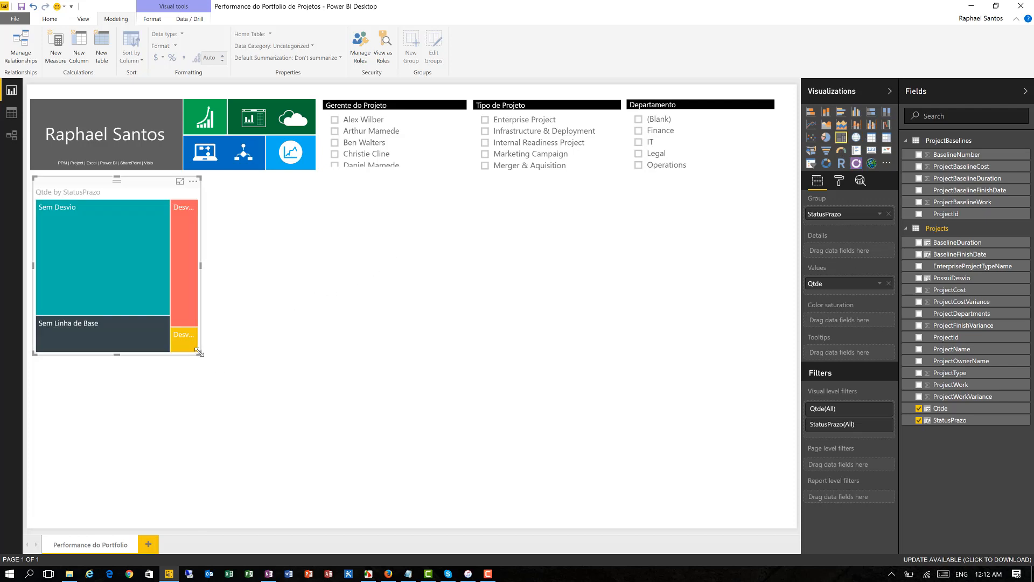
left_click_drag(200, 353, 314, 381)
mouse_move(220, 279)
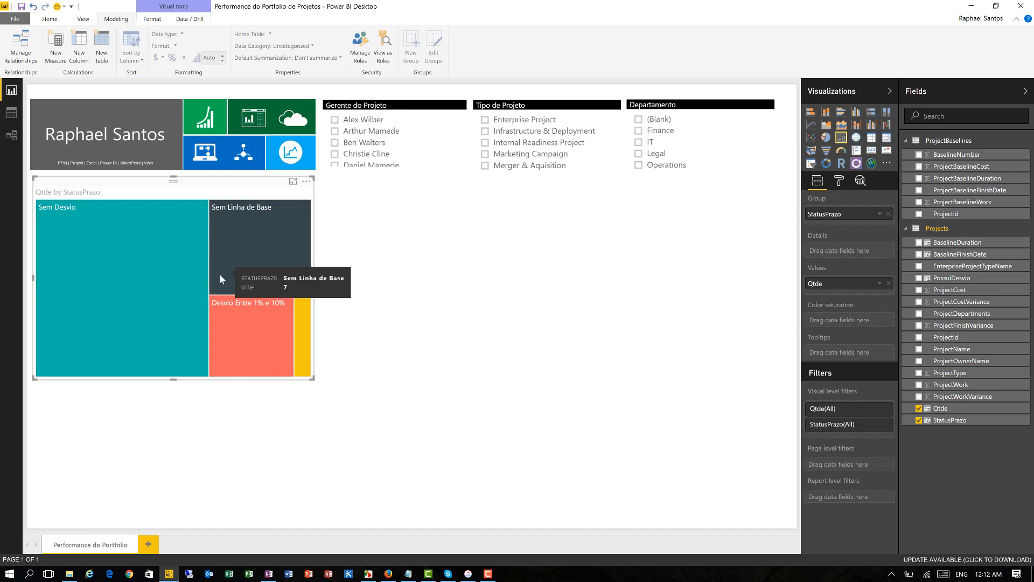
- Refresh all the report's tables with the latest data
left_click(50, 20)
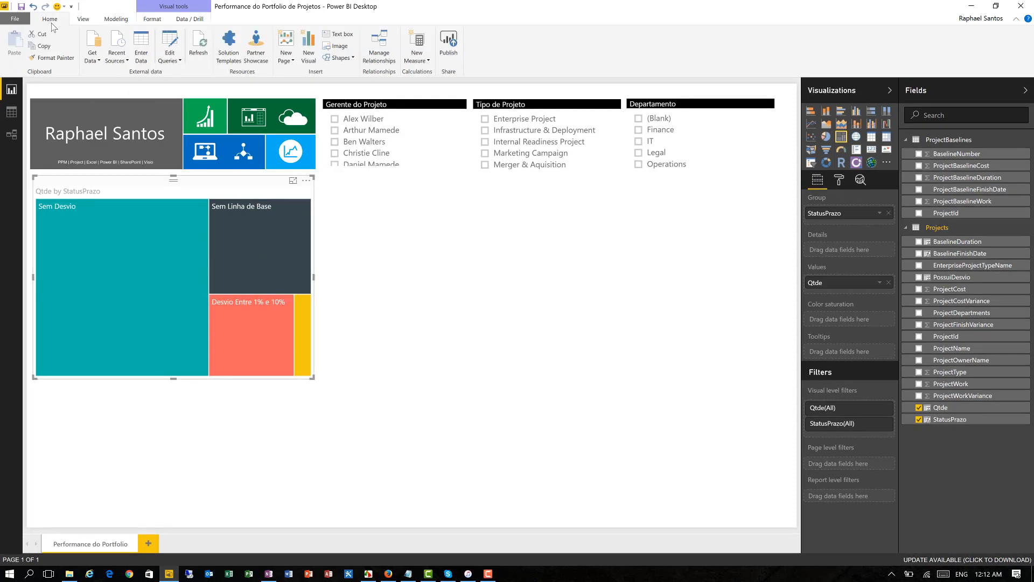
left_click(202, 46)
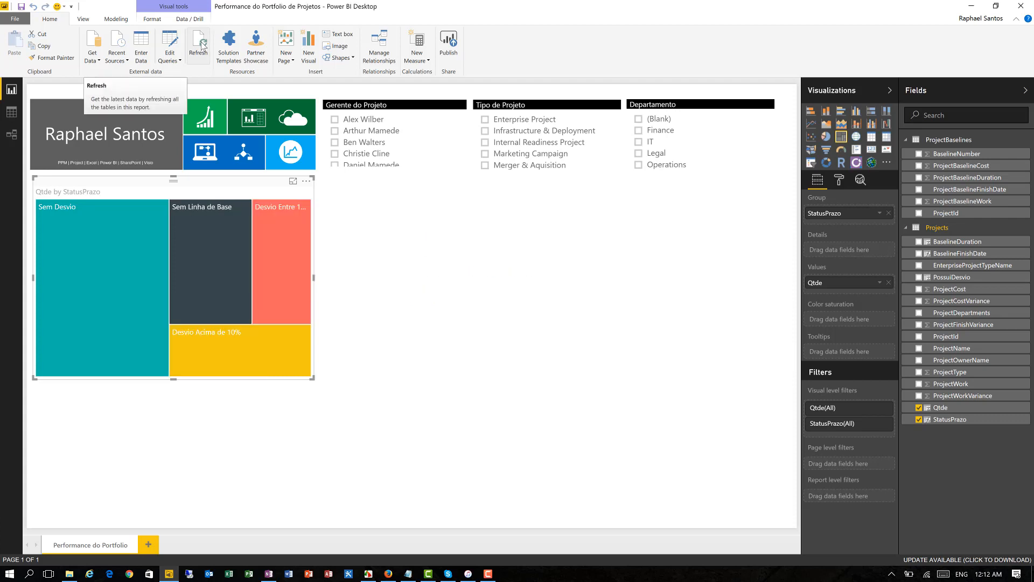
mouse_move(213, 262)
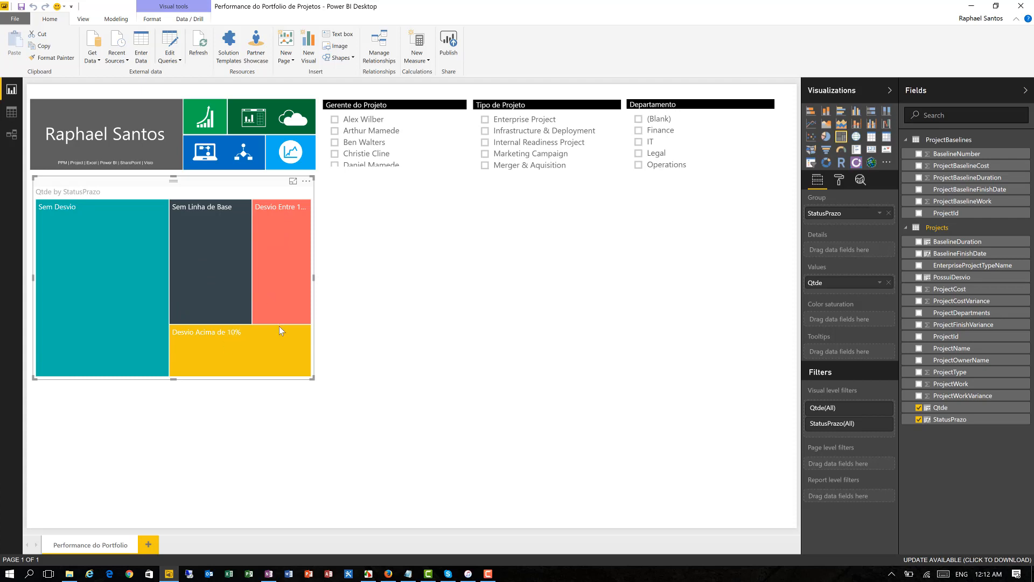
mouse_move(280, 329)
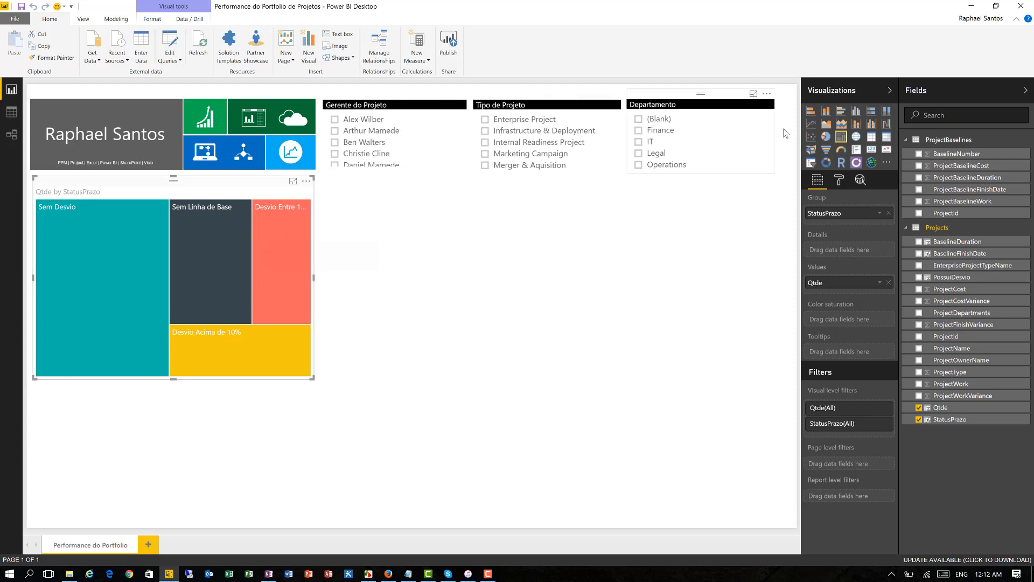
- Colour the treemap's "Desvio Acima de 10%" category red and its "Desvio Entre 1% e 10%" category yellow
left_click(841, 181)
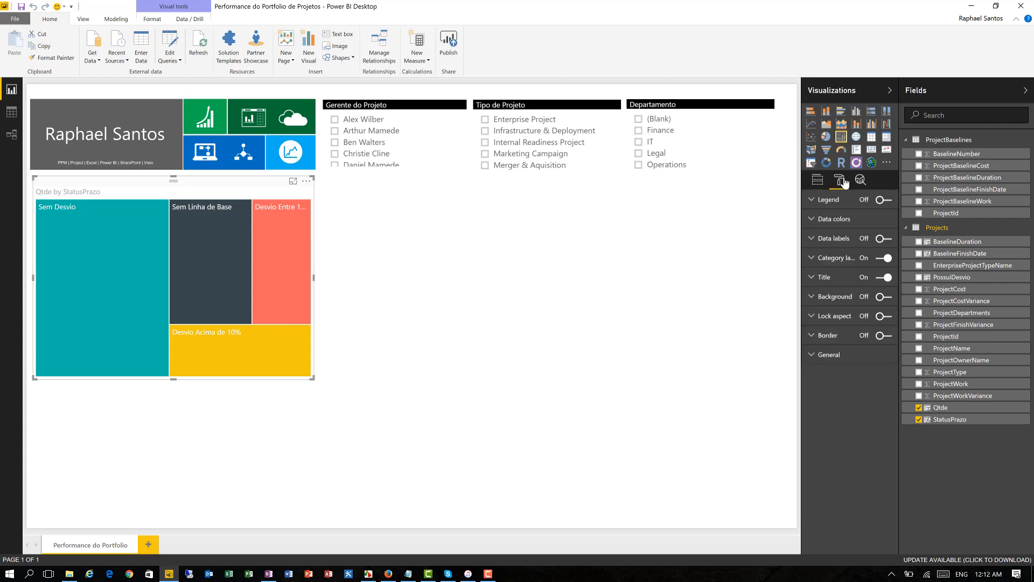
left_click(842, 219)
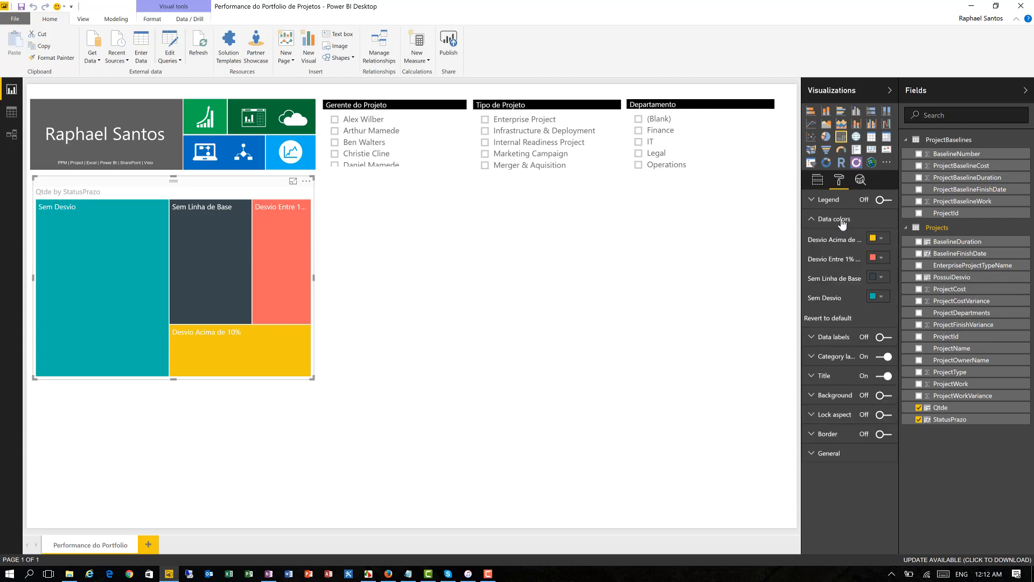
left_click(880, 258)
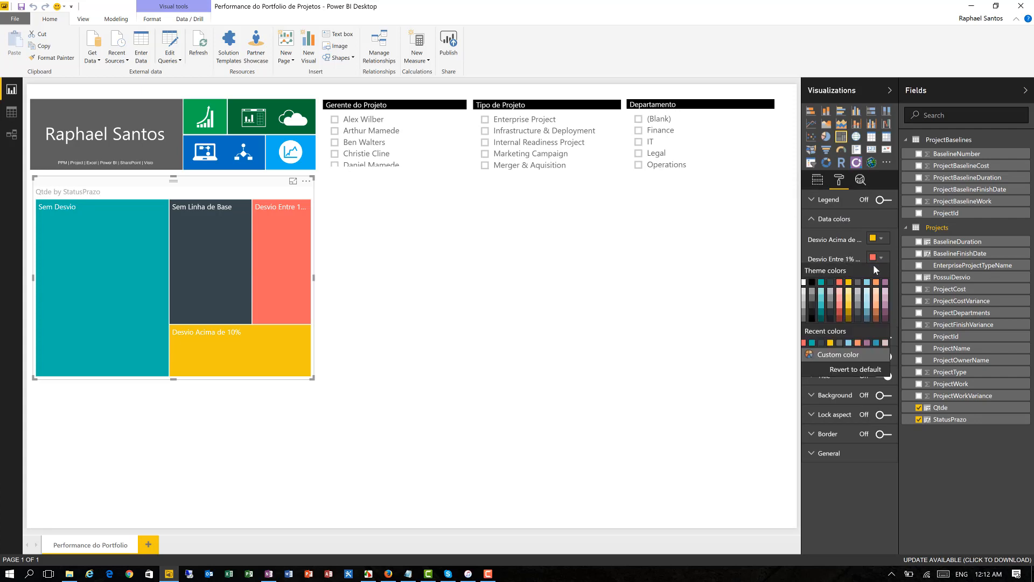
left_click(842, 285)
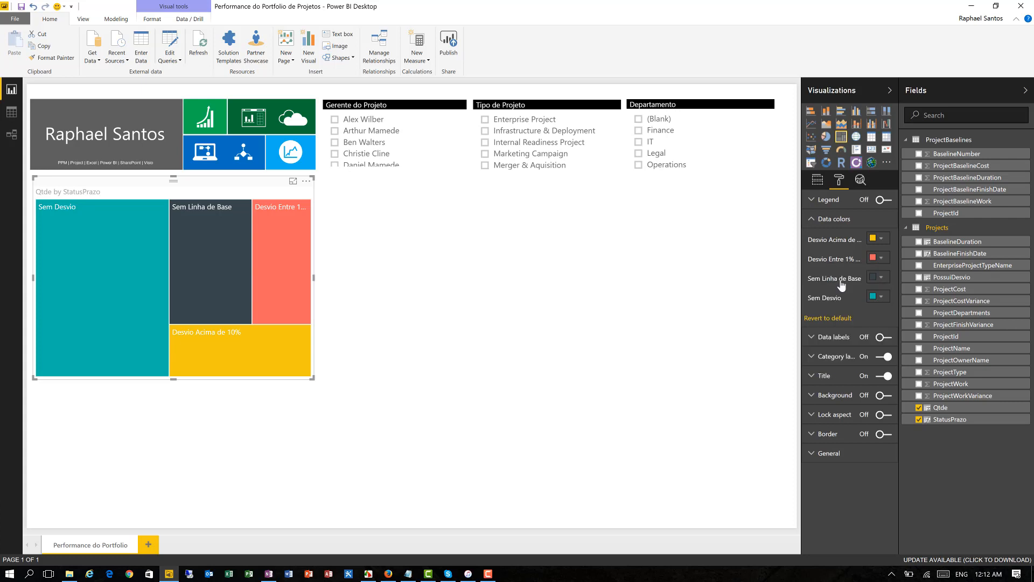
left_click(876, 240)
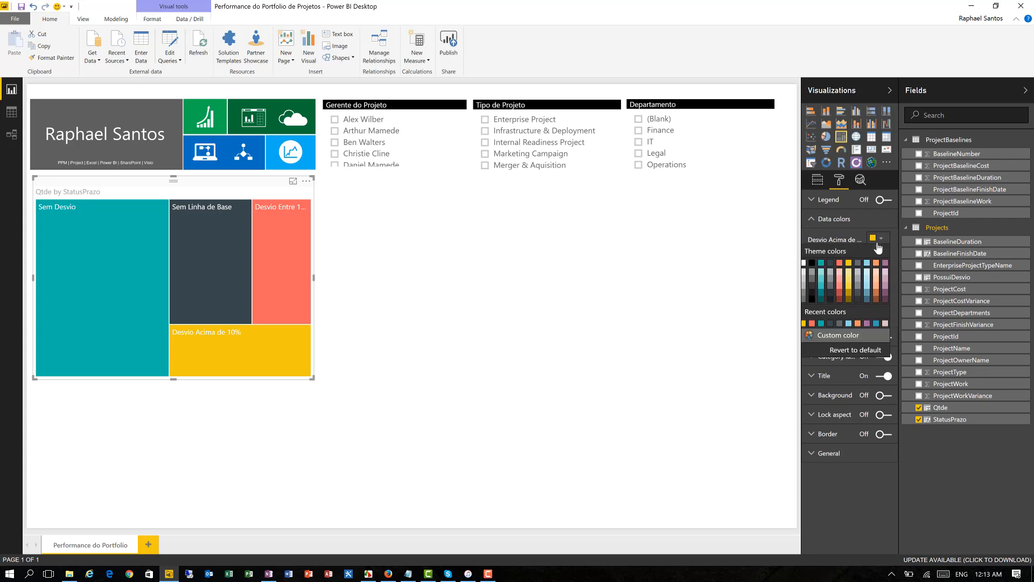
left_click(839, 262)
left_click(876, 258)
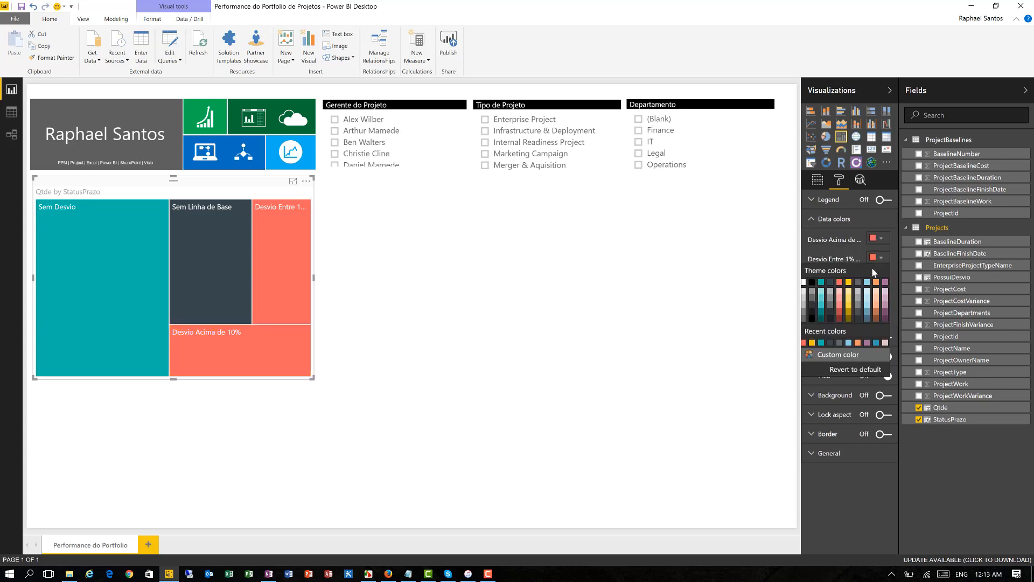
left_click(848, 283)
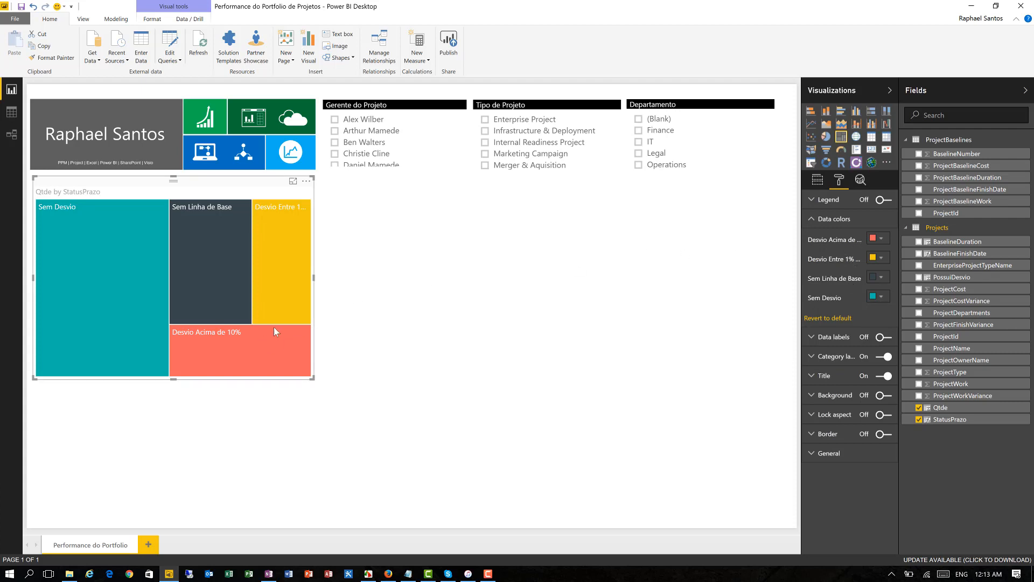
- Turn on the treemap's data labels and set its title to "Status de Prazo Consolidado"
left_click(833, 222)
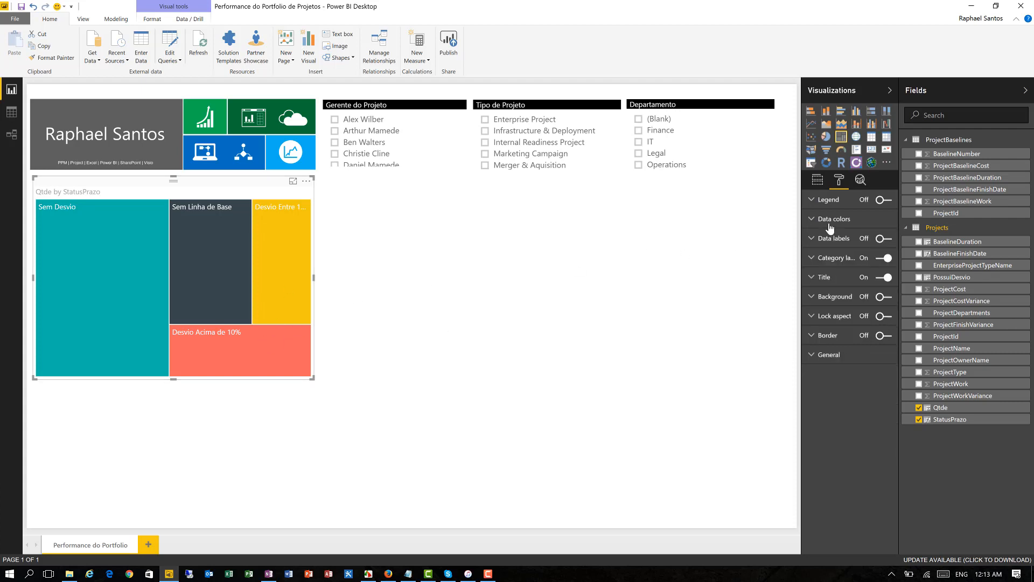
left_click(882, 240)
left_click(824, 278)
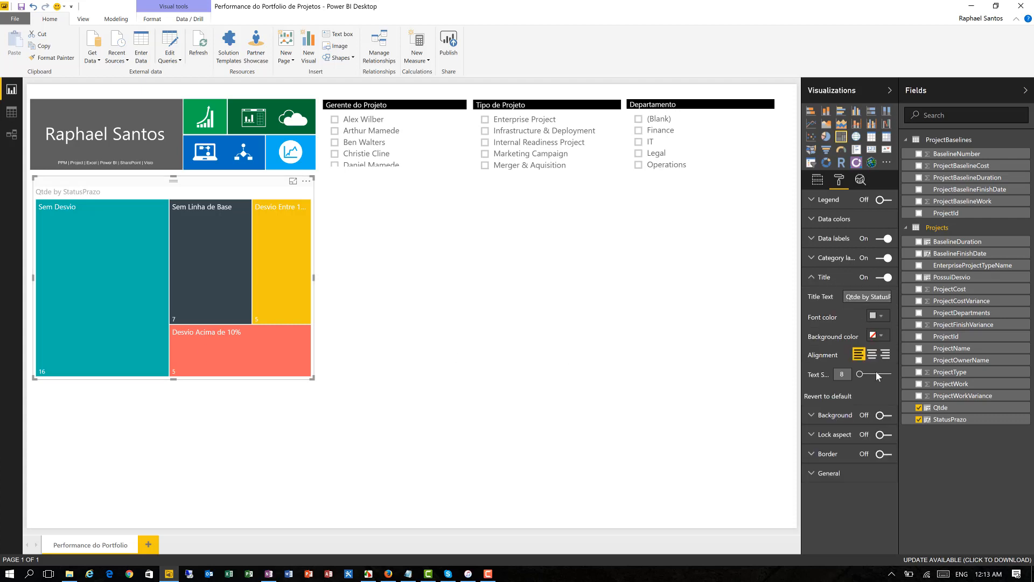
type("Status de PRazo")
key("BackSpace")
key("BackSpace")
key("BackSpace")
key("BackSpace")
type("razo Consolidado")
- Give the treemap's title a white font on a black background
left_click(880, 316)
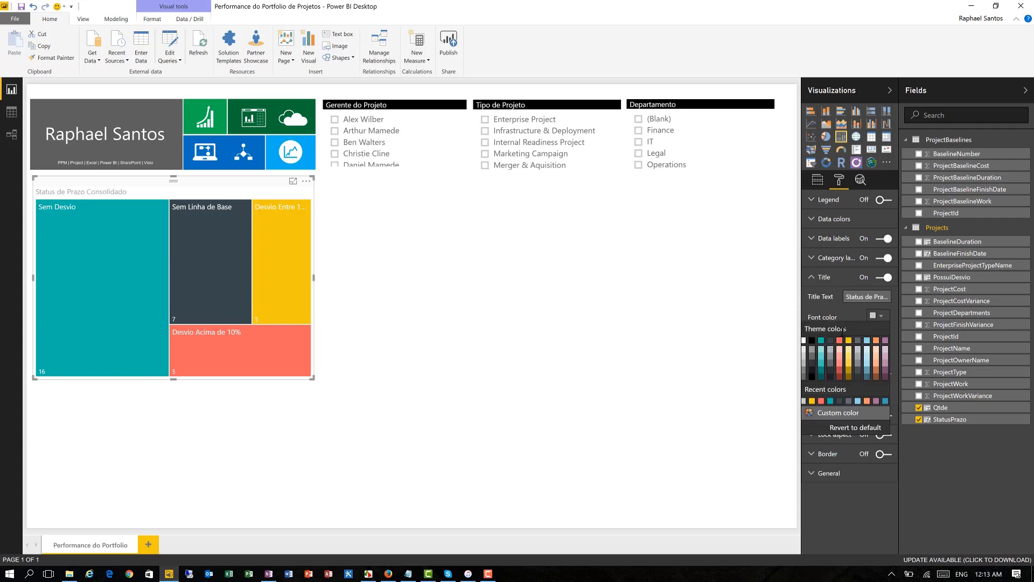
left_click(804, 341)
left_click(878, 334)
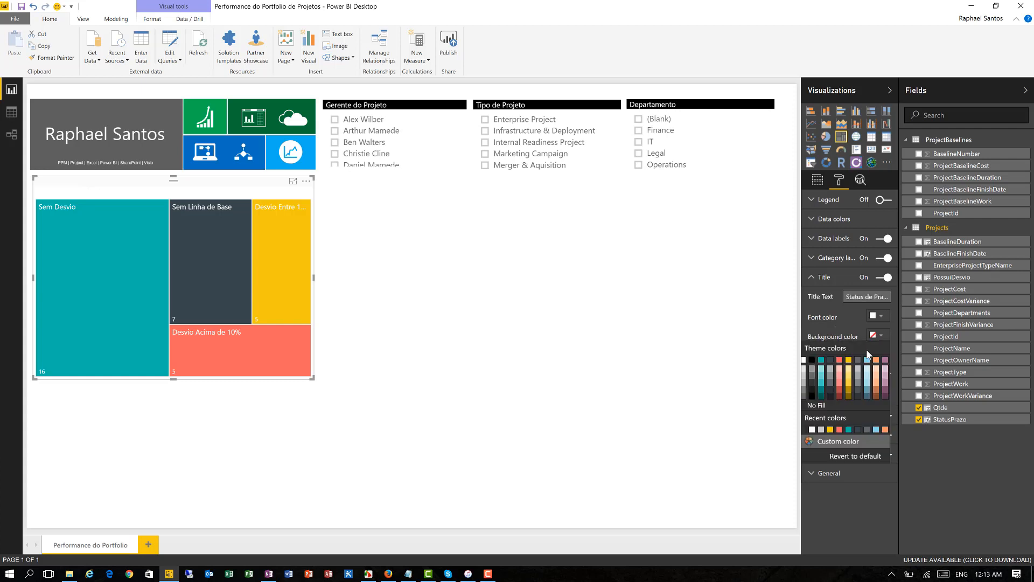
left_click(812, 360)
- Add a 100% stacked column chart with ProjectDepartments on the axis, StatusPrazo as legend and Qtde as value
left_click(531, 279)
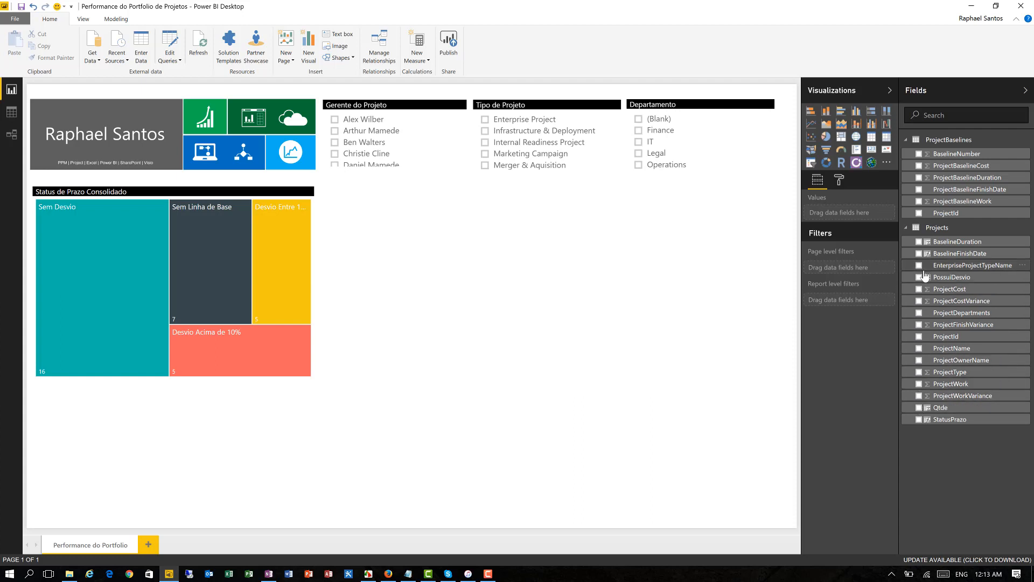
left_click(918, 313)
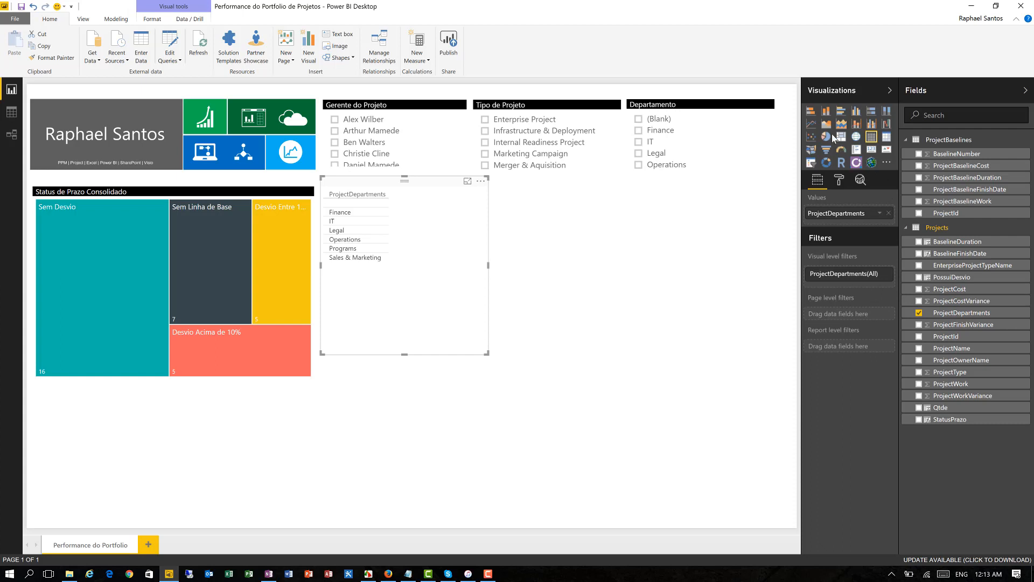
left_click(886, 114)
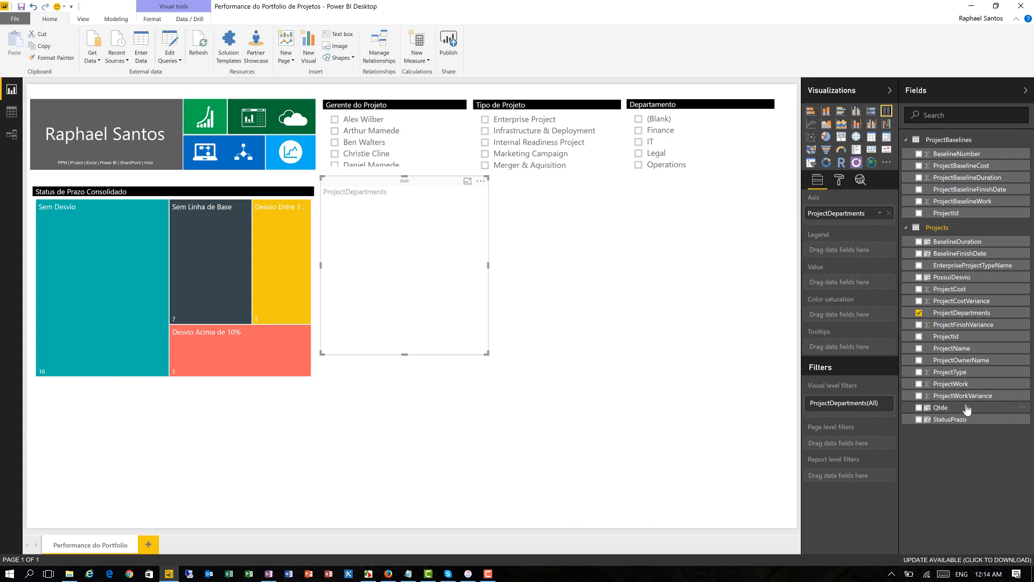
left_click(919, 420)
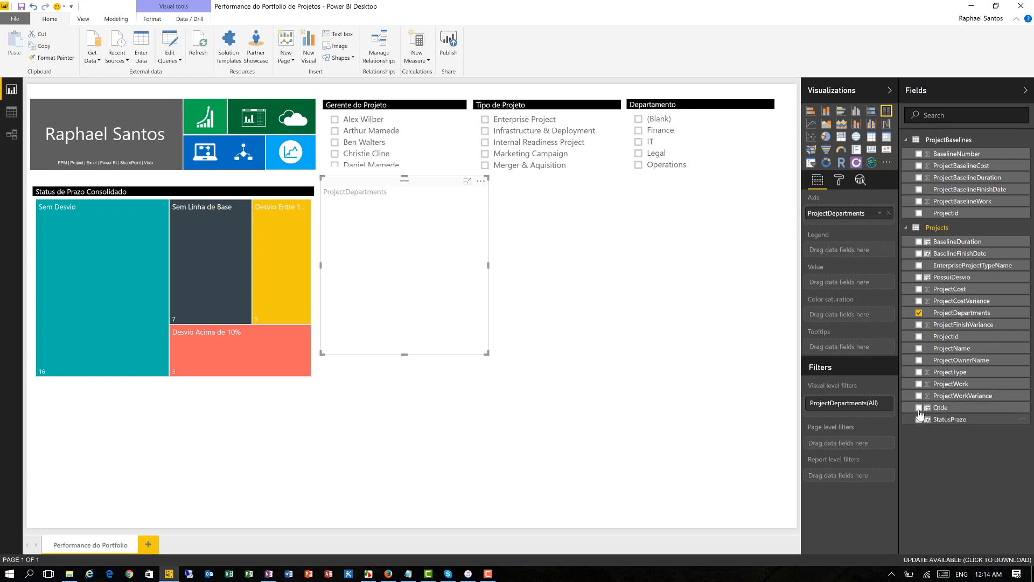
left_click(919, 409)
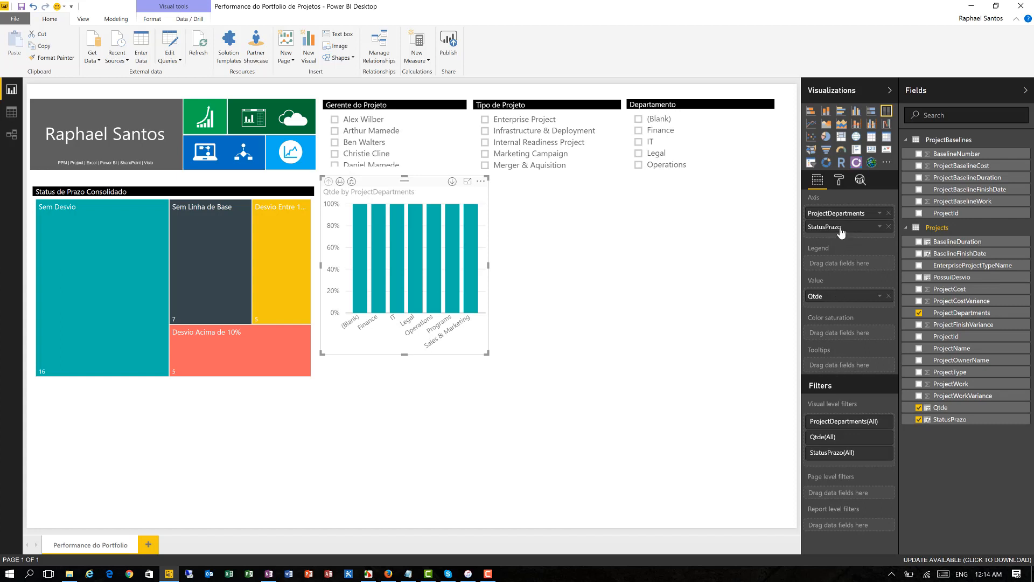
left_click_drag(842, 230, 842, 262)
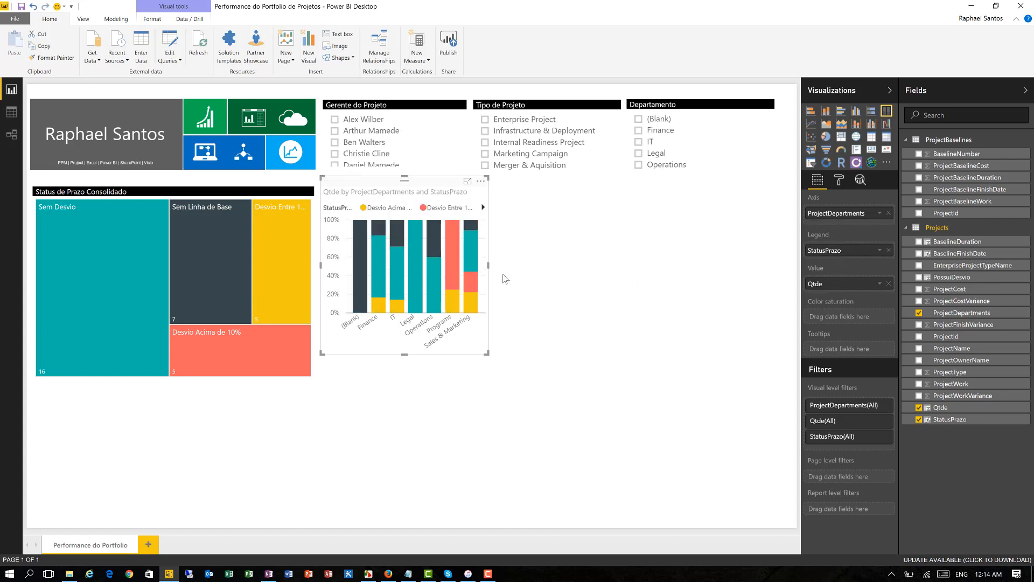
- Enlarge the department column chart to align with the treemap's lower edge and set its legend position to Bottom
left_click_drag(488, 264, 572, 264)
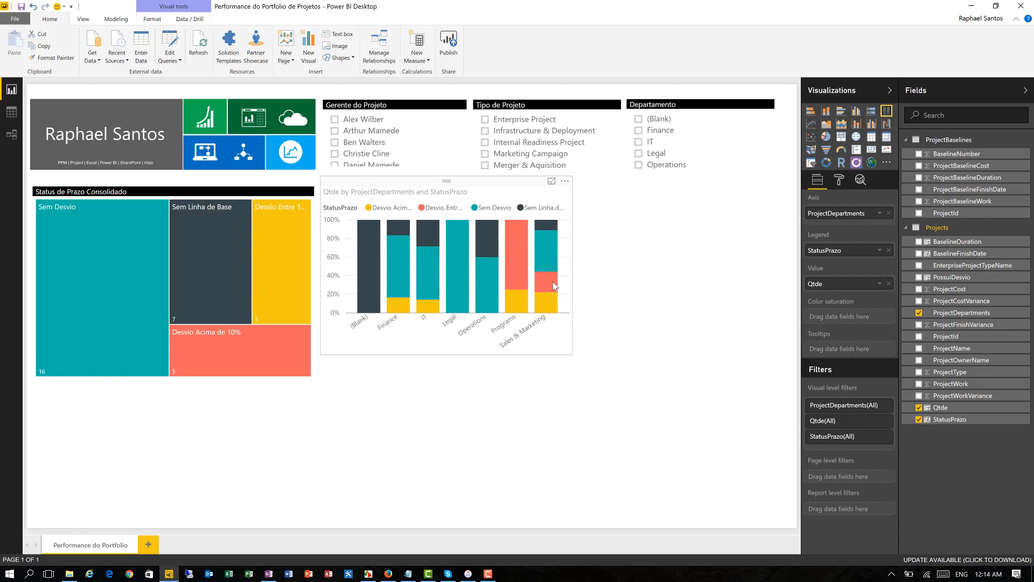
left_click_drag(448, 354, 447, 376)
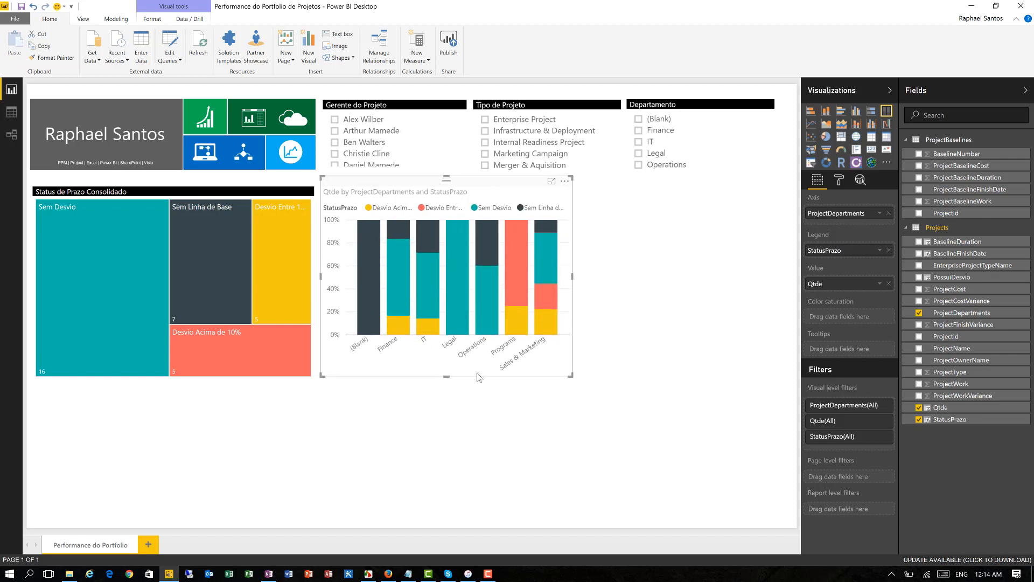
left_click(839, 180)
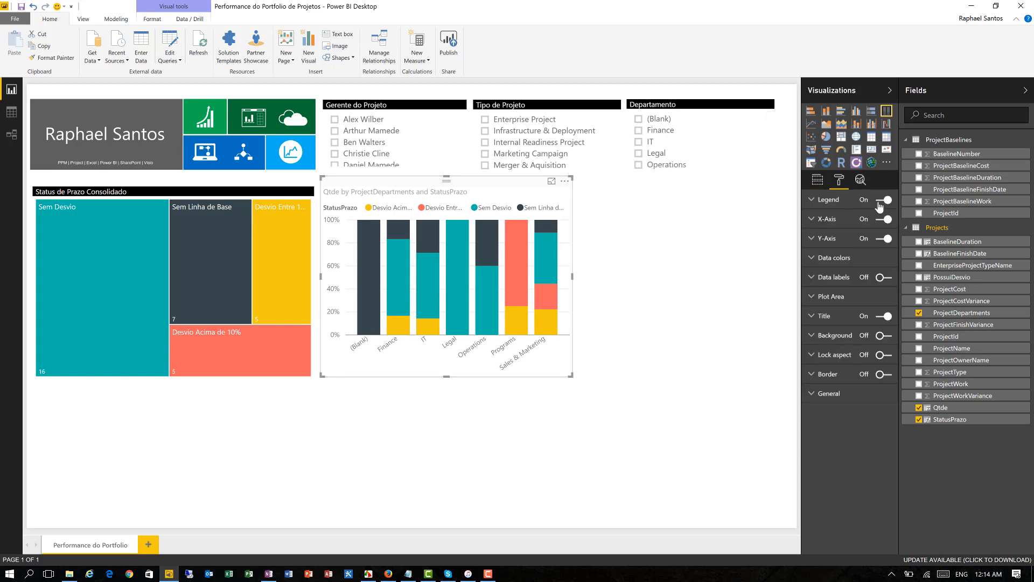
left_click(838, 200)
left_click(864, 218)
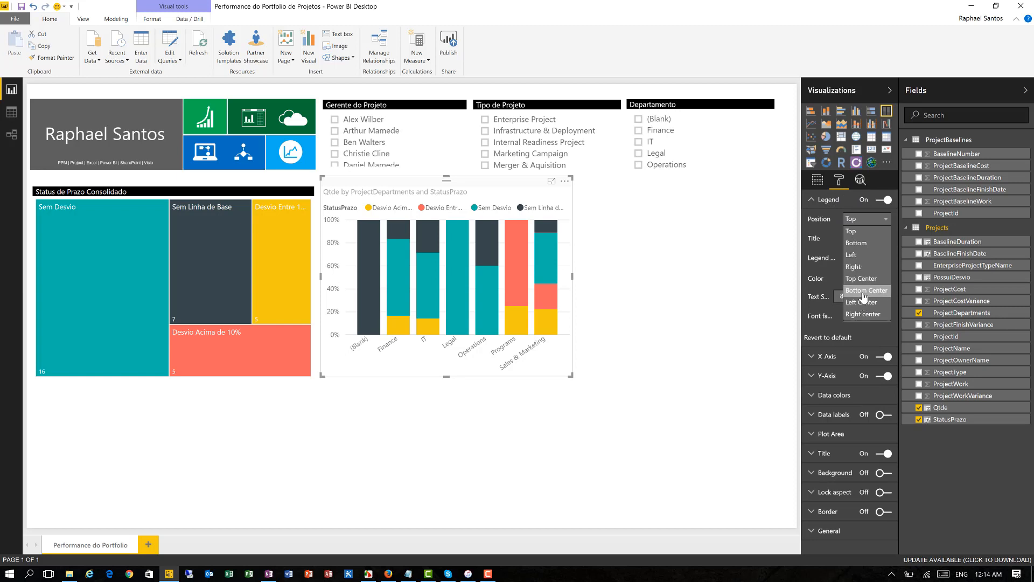
left_click(856, 242)
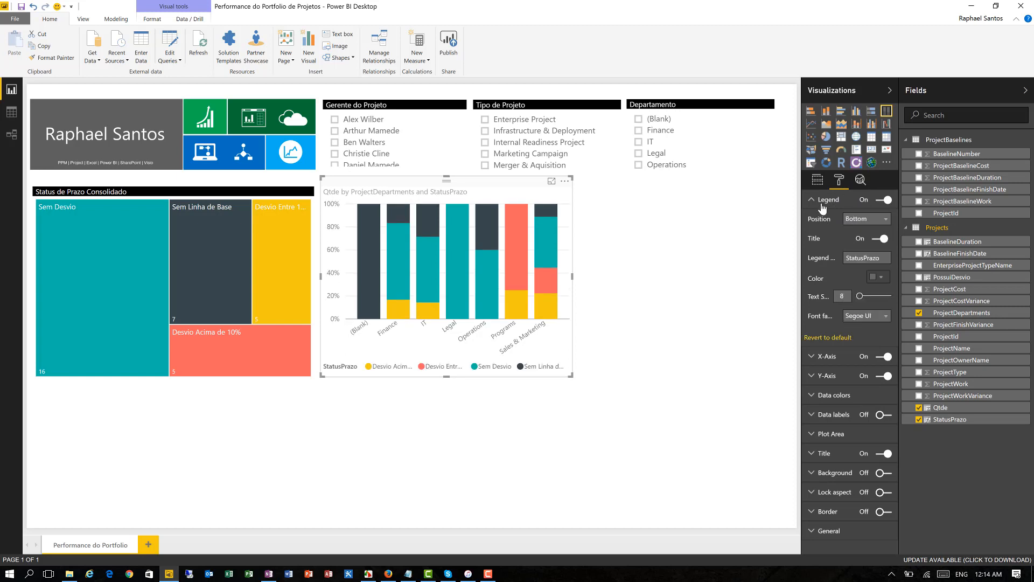
left_click(822, 205)
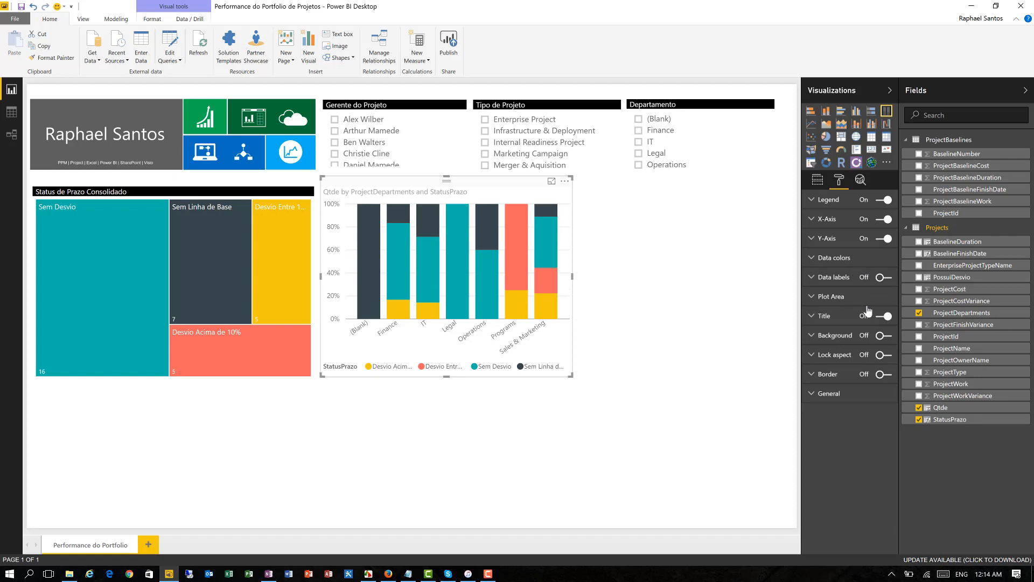
- Set the department column chart's title to "Status de Prazo por Departamento"
left_click(833, 322)
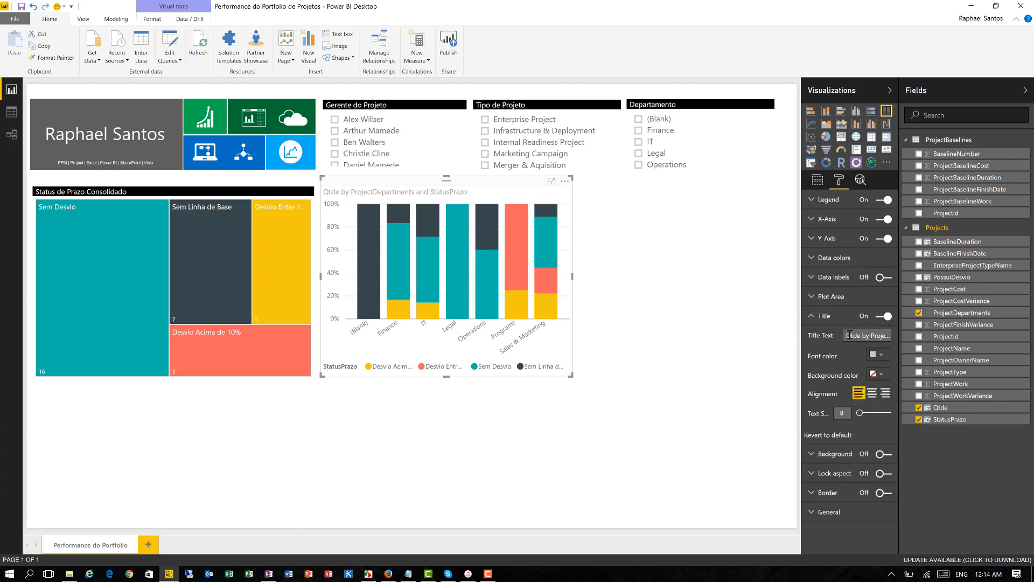
key("shift+End")
type("Status de Prazo por Dep")
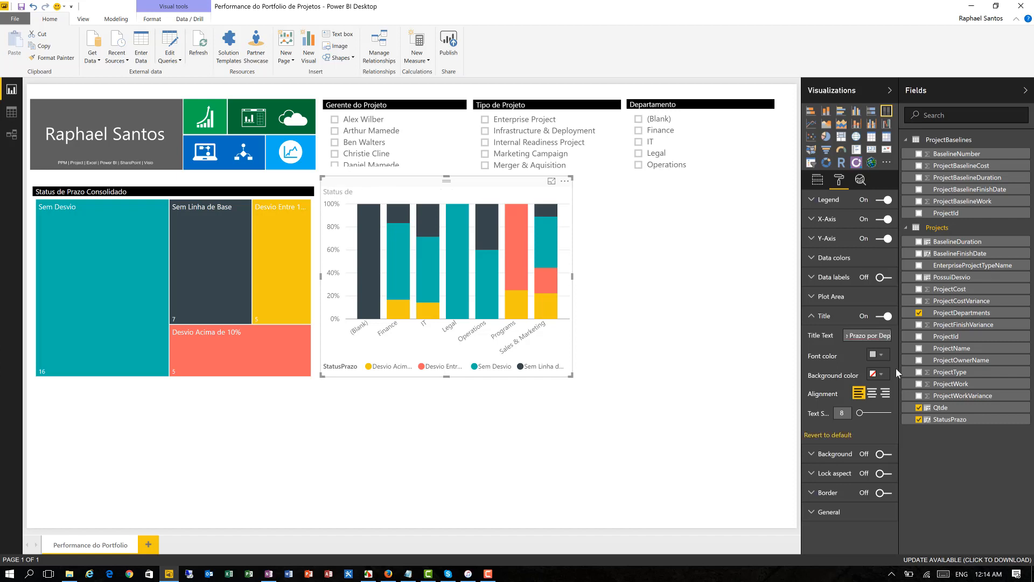
type("artamento")
- Give the department column chart's title a white font on a black background
left_click(881, 355)
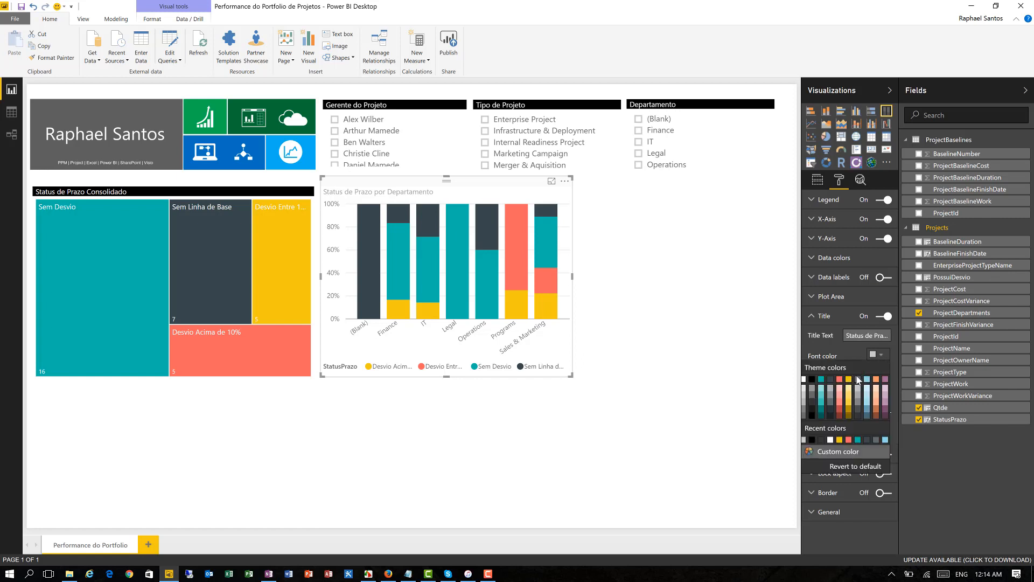
left_click(804, 380)
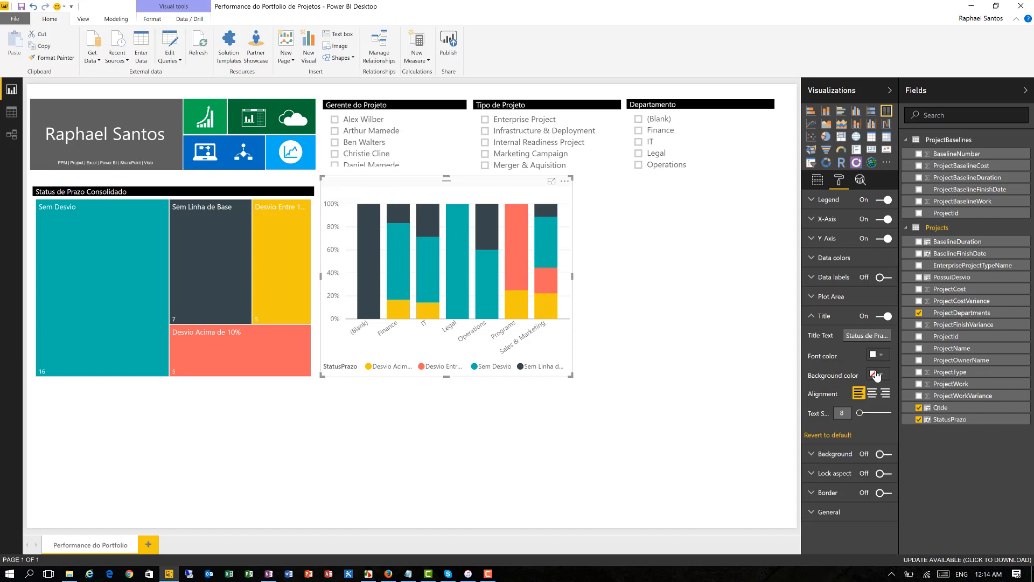
left_click(877, 374)
left_click(811, 399)
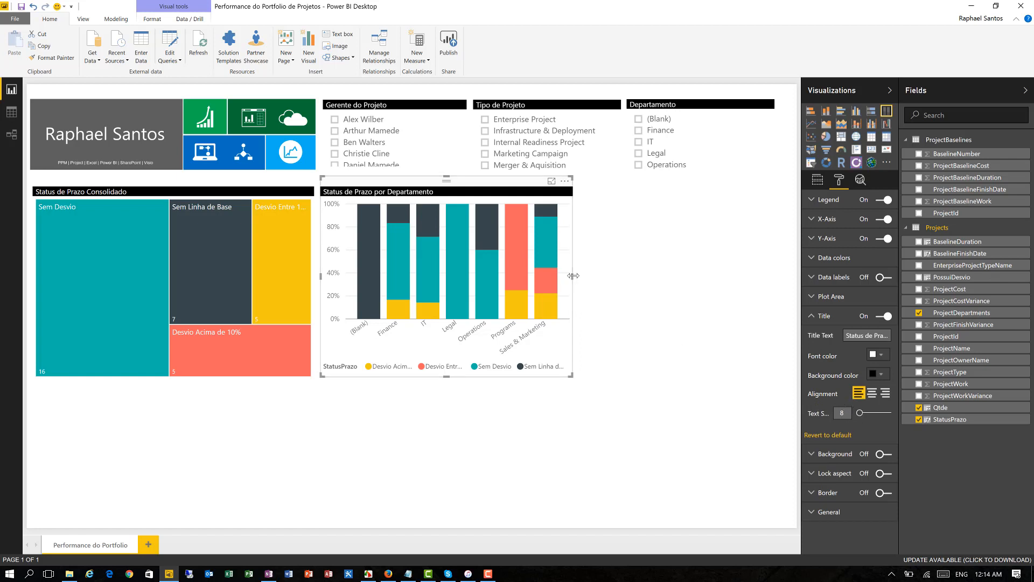
- Insert a stacked bar chart beside the department column chart and enlarge it to fill the remaining page width
left_click(679, 263)
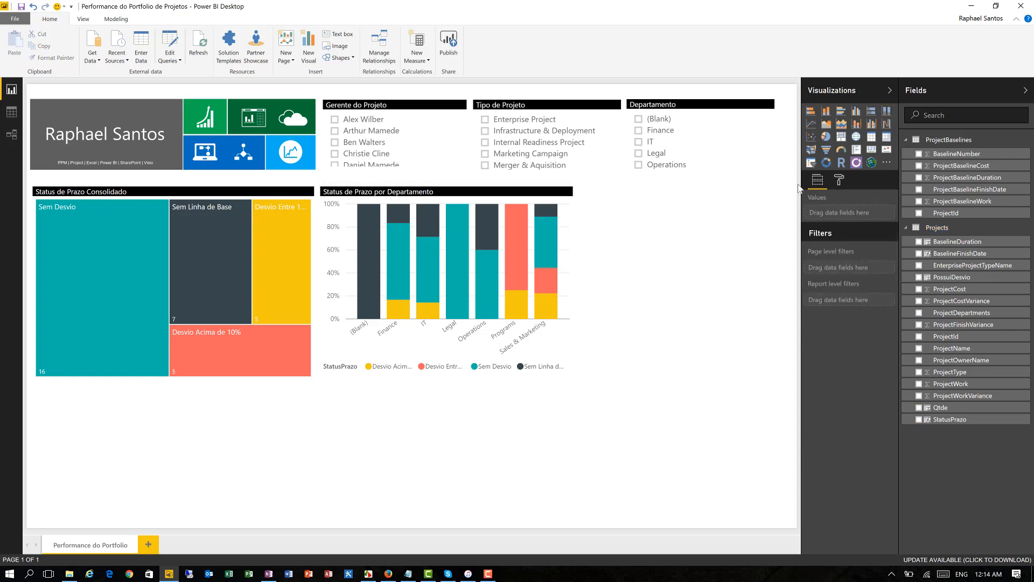
left_click(811, 111)
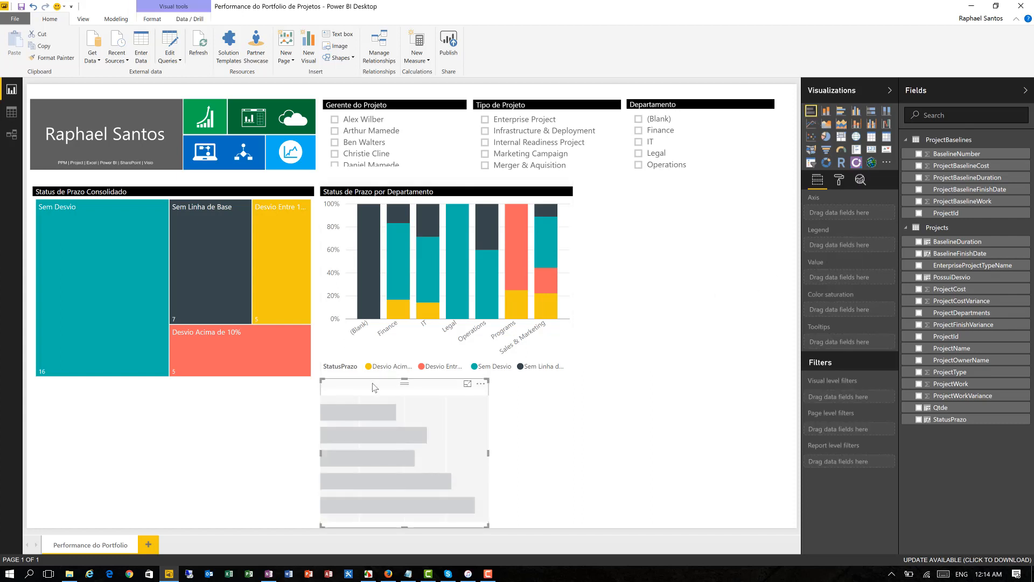
left_click_drag(372, 383, 630, 185)
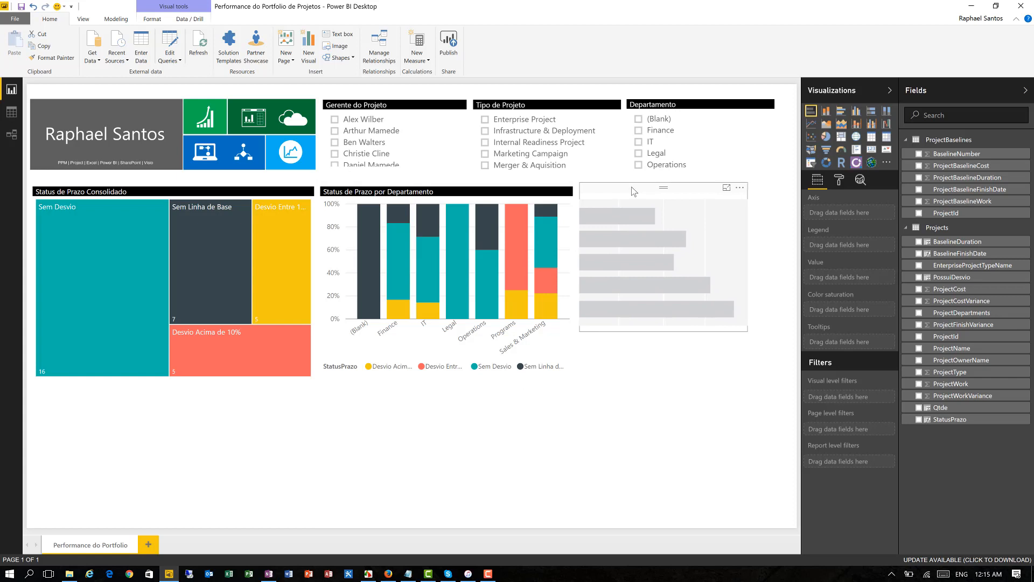
left_click_drag(746, 330, 788, 370)
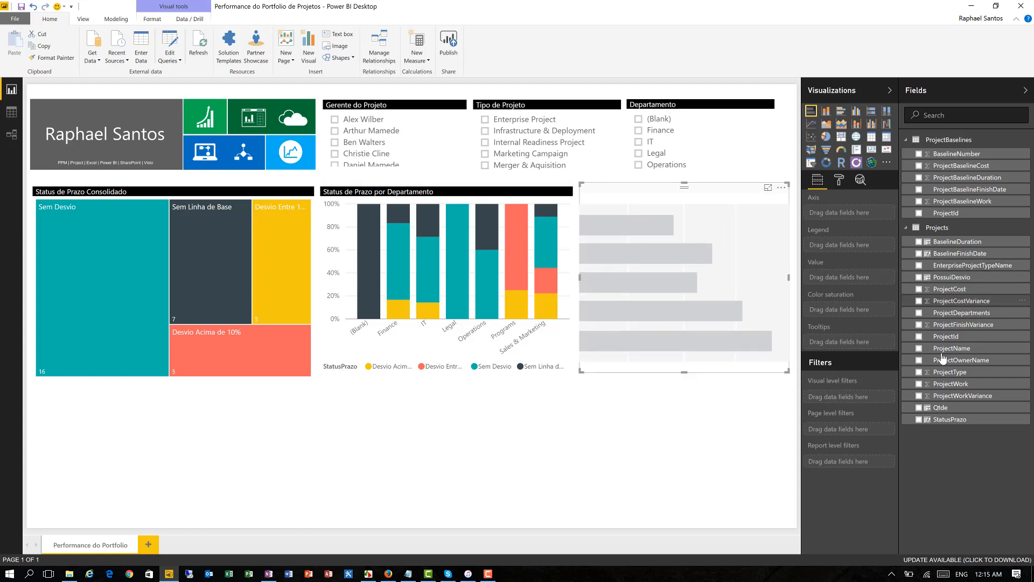
- Populate the stacked bar chart with ProjectOwnerName on the axis, StatusPrazo as legend and Qtde as value
left_click(919, 419)
left_click(919, 408)
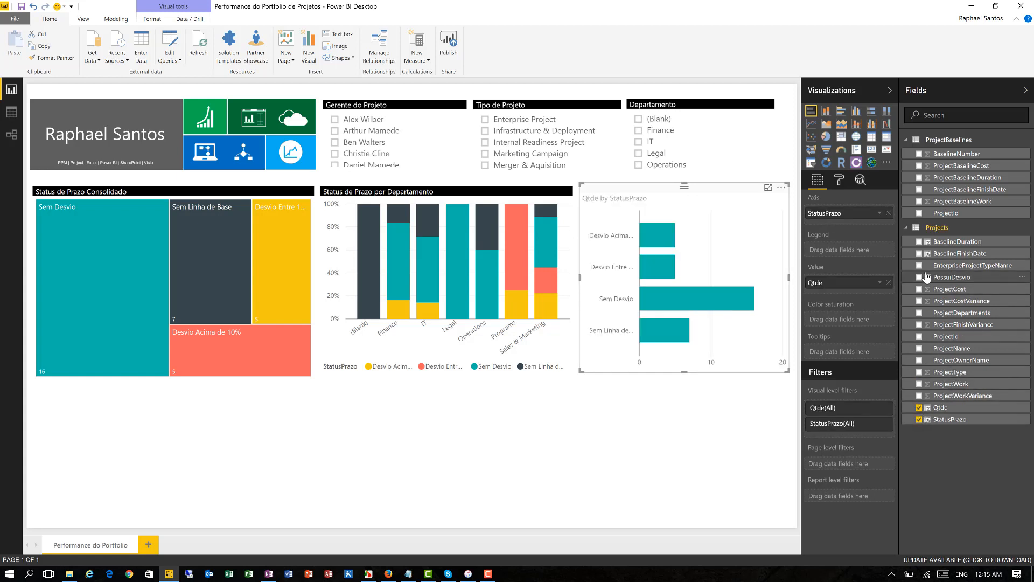
left_click(920, 360)
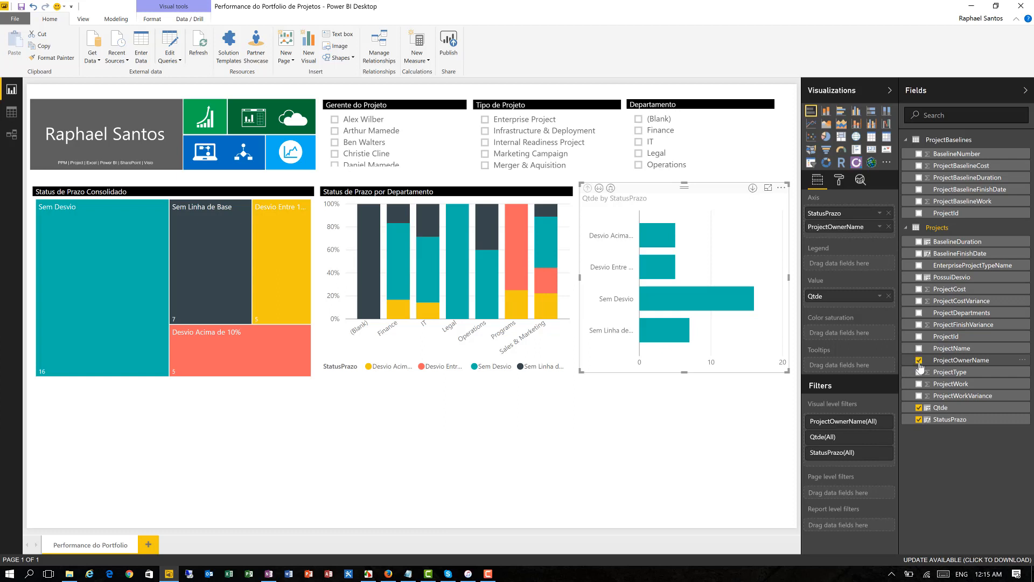
left_click_drag(840, 226, 842, 268)
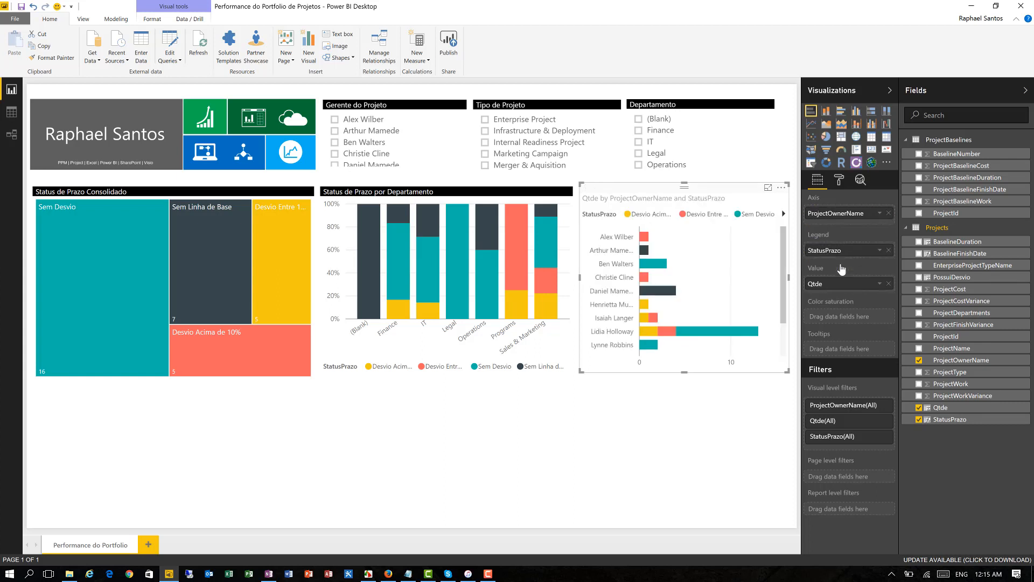
- Sort the project owner bar chart by Qtde
left_click(781, 187)
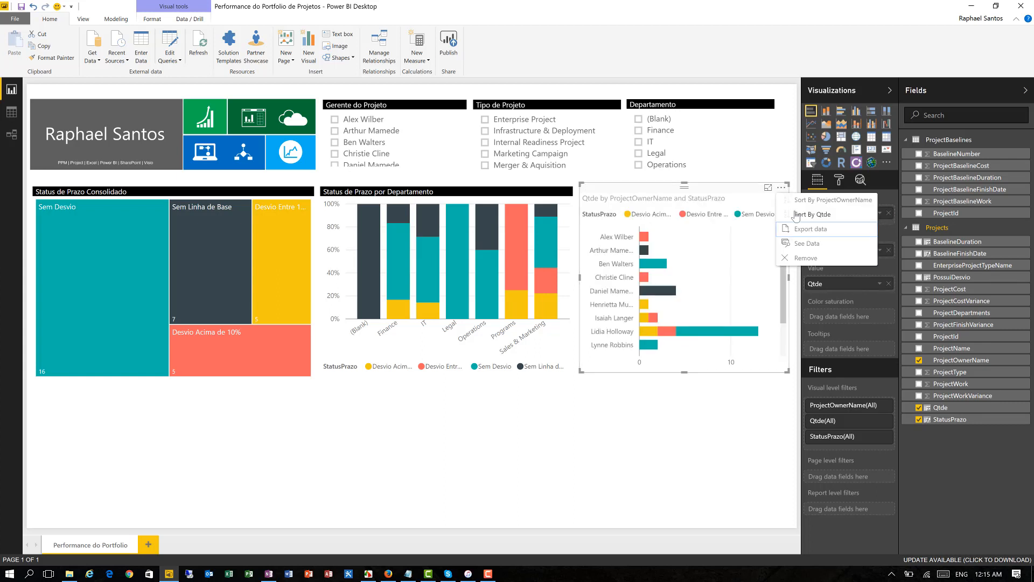
left_click(797, 214)
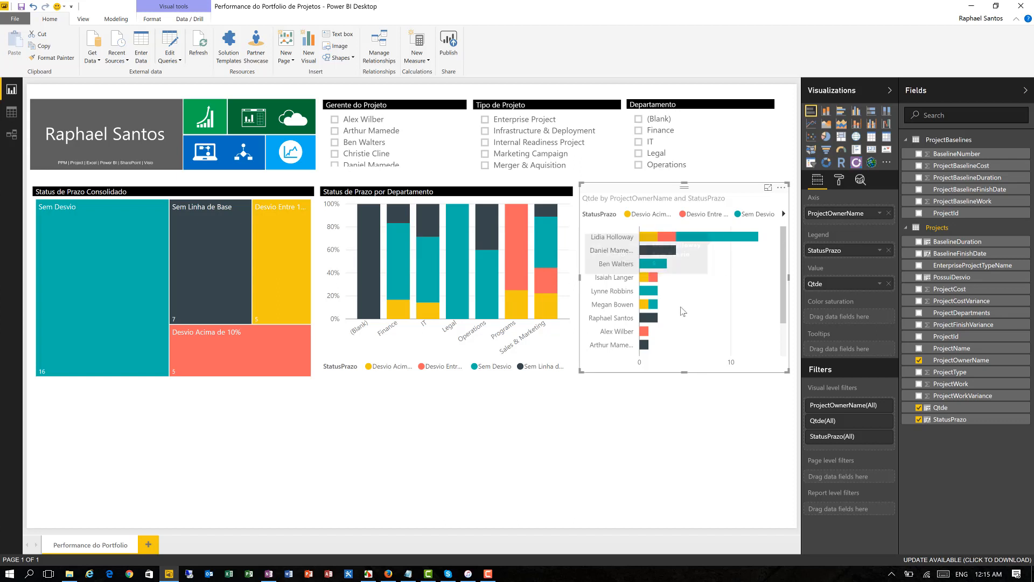
mouse_move(667, 241)
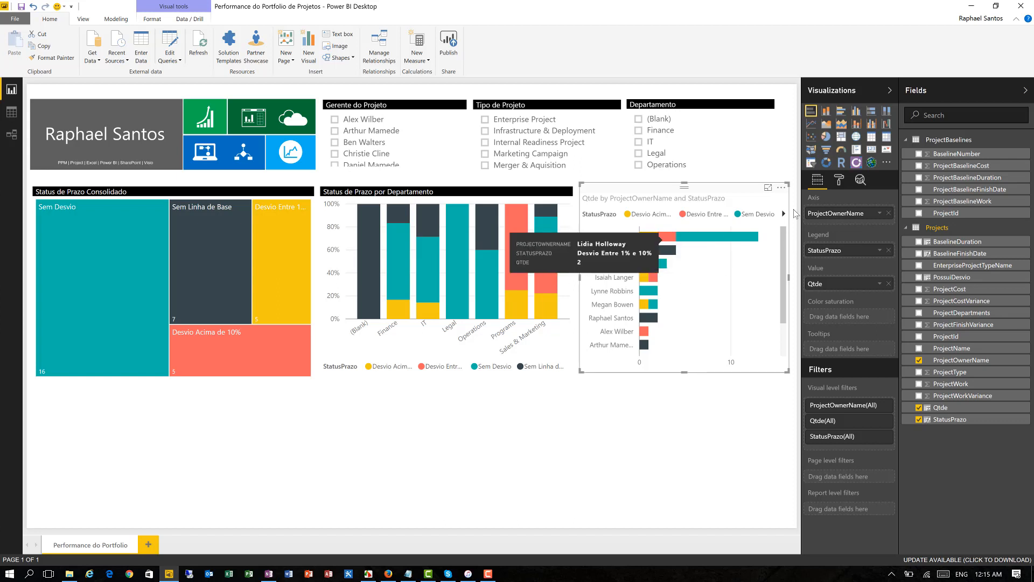
- Set the project owner bar chart's legend position to Bottom and turn off the legend title
left_click(838, 180)
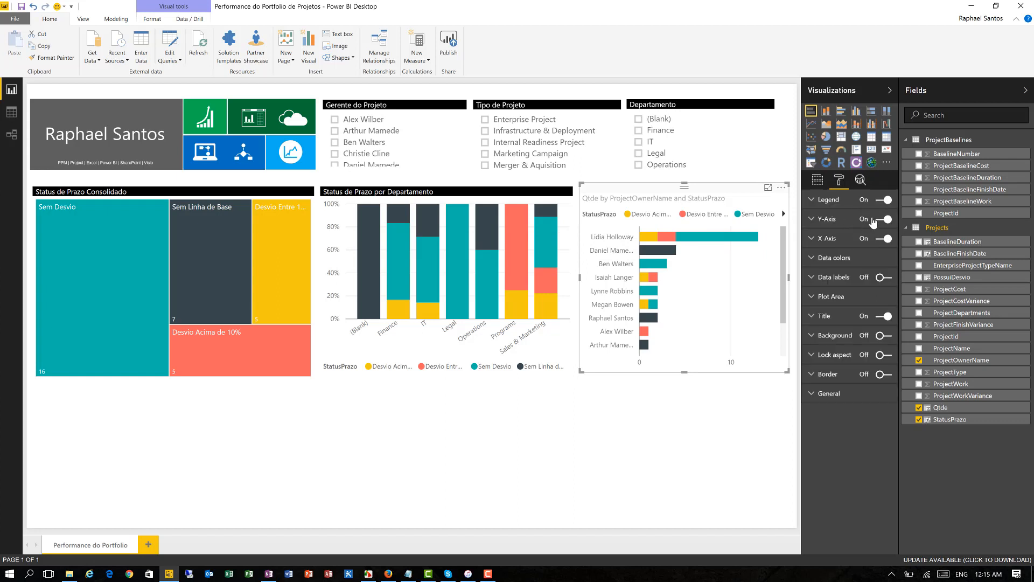
left_click(842, 205)
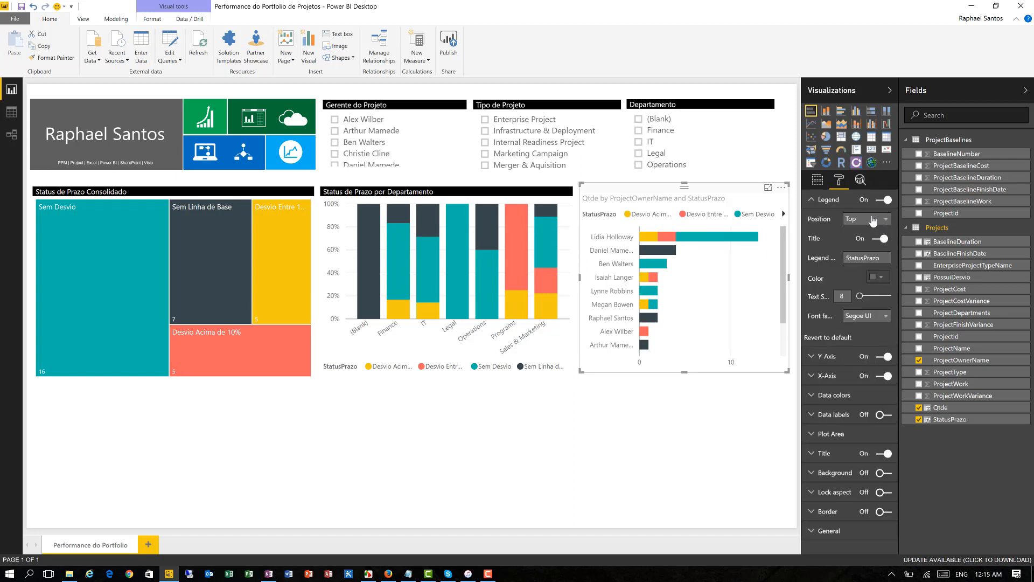
left_click(872, 219)
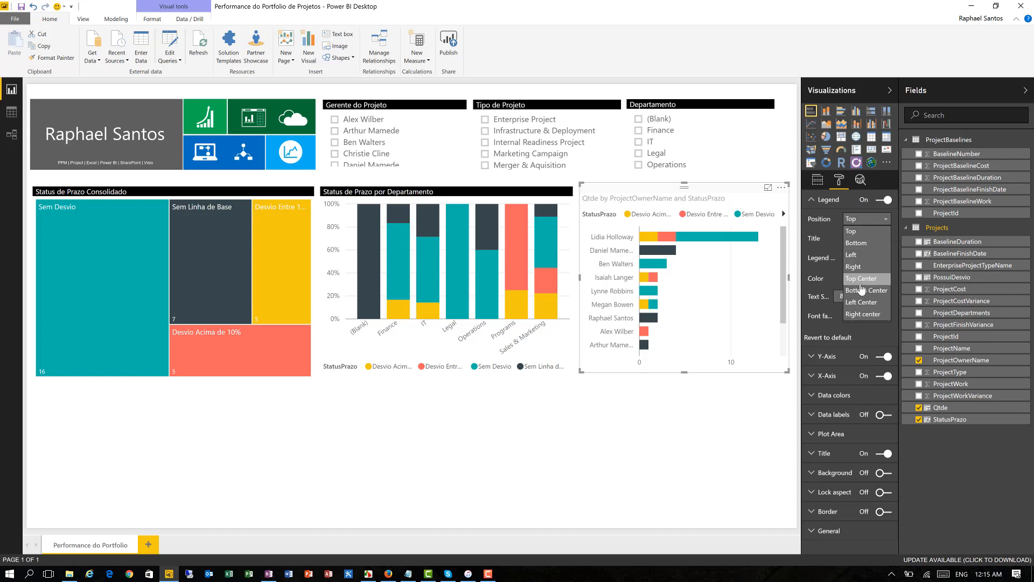
left_click(856, 243)
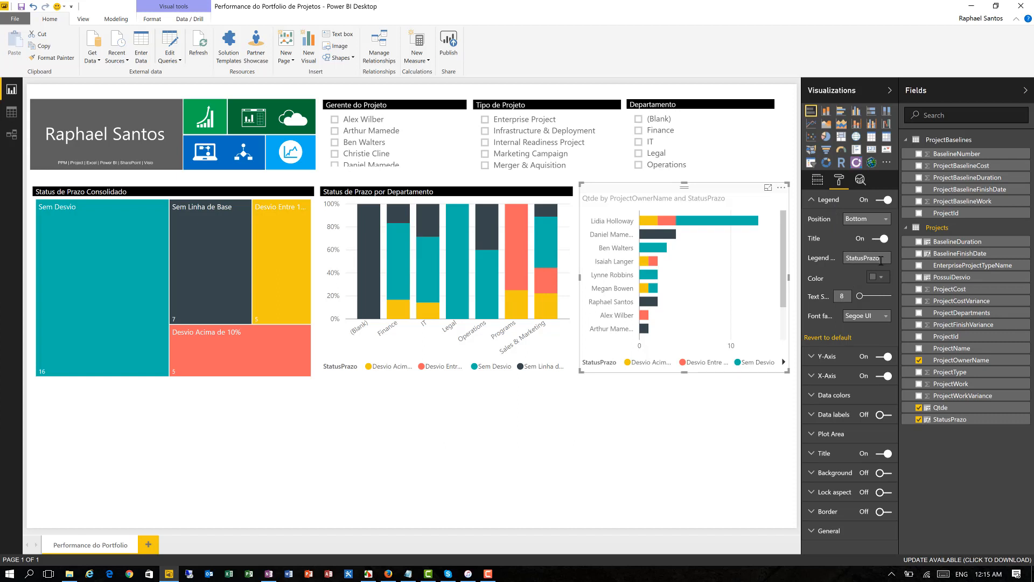
left_click(879, 238)
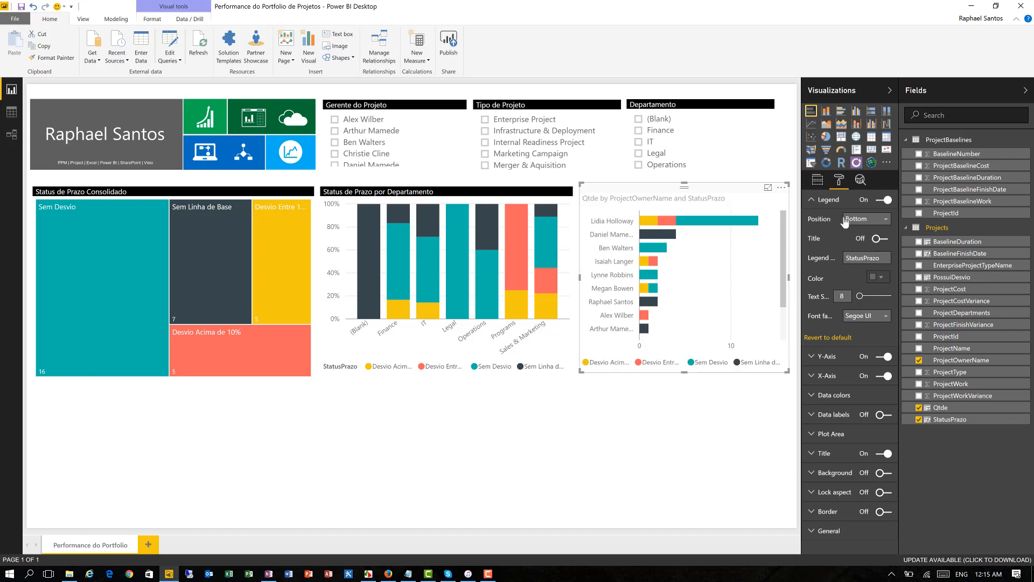
left_click(824, 200)
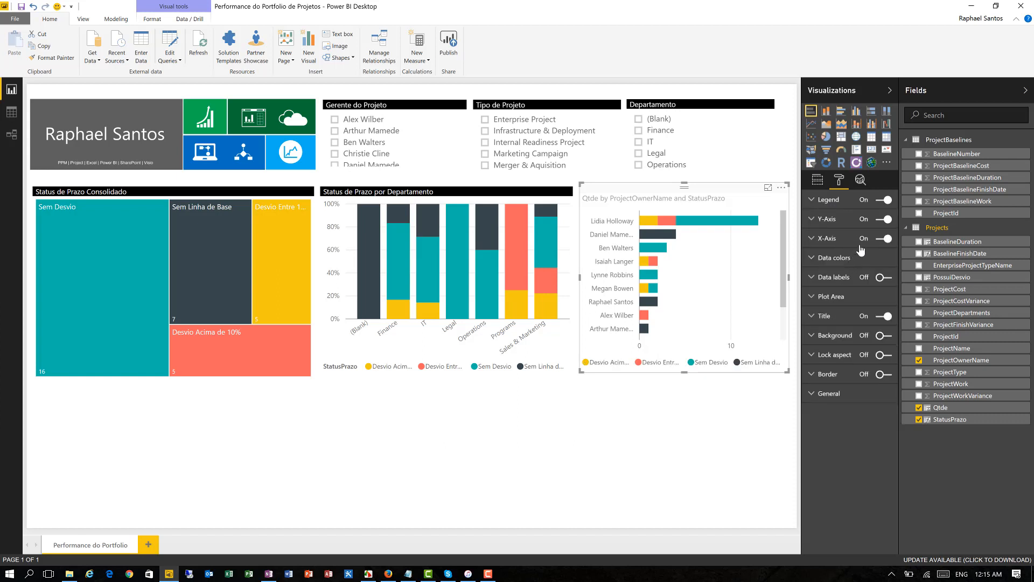
- Turn on data labels for the project owner bar chart and set its title to "Status de Prazo por Gerente"
left_click(881, 279)
left_click(829, 319)
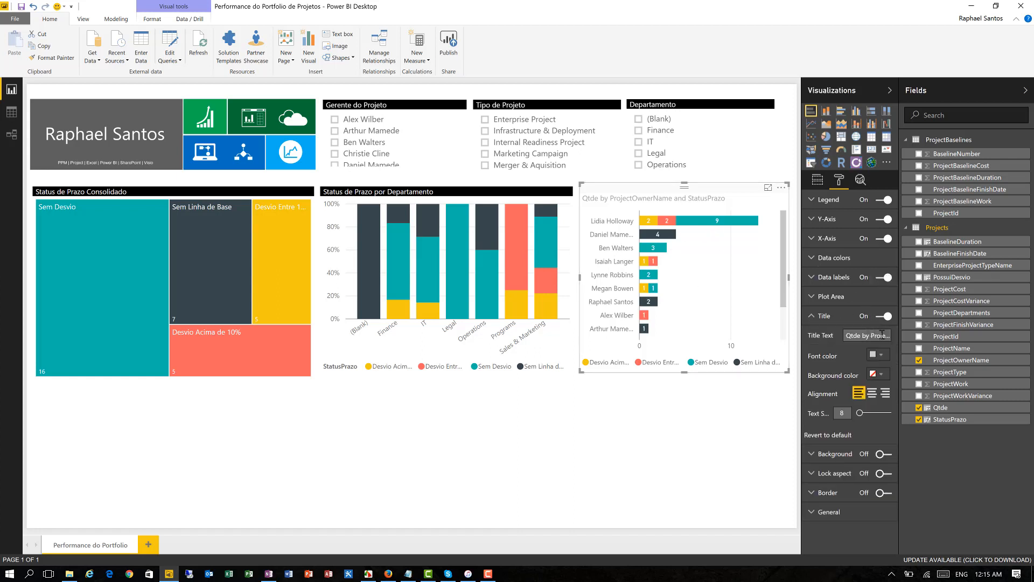
left_click(847, 336)
type("Status d")
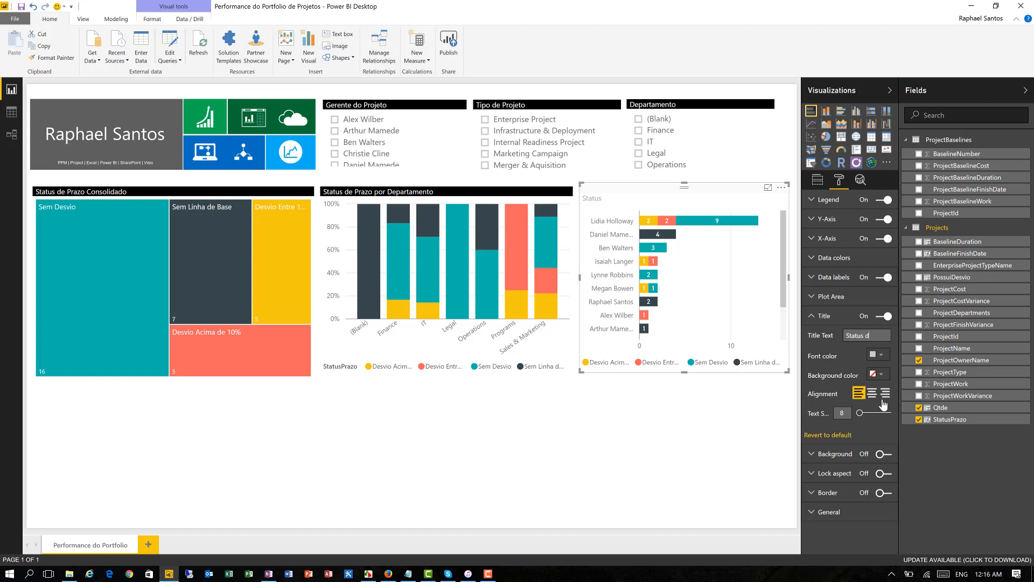
type("e PRazo por Gerente")
- Format the project owner chart's title with a white font on a black background
left_click(873, 355)
left_click(805, 382)
left_click(876, 375)
left_click(812, 398)
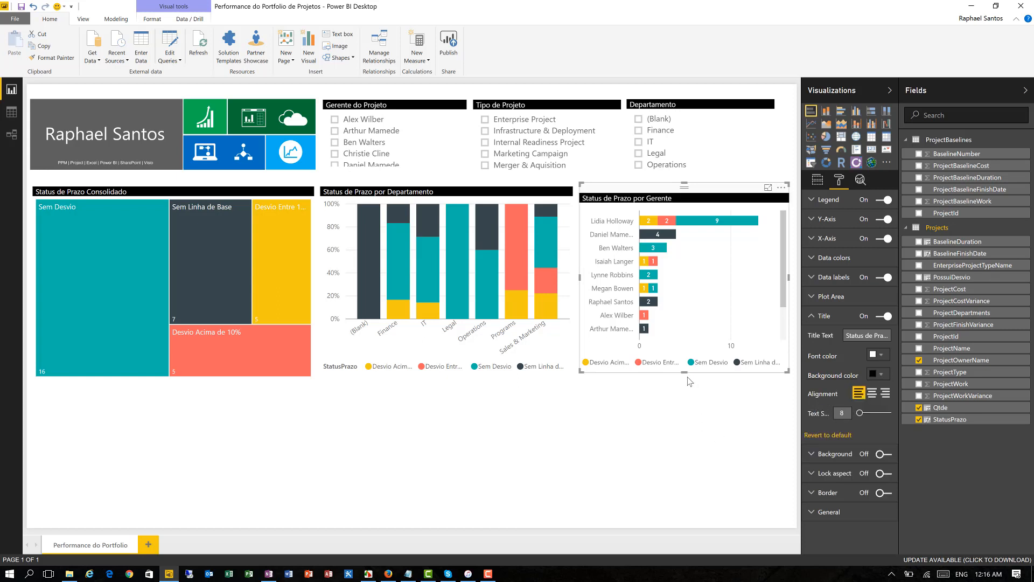
- Enlarge the project owner chart slightly at its lower and upper edges to line its title up with the department chart's title
left_click_drag(683, 377, 684, 383)
left_click(686, 414)
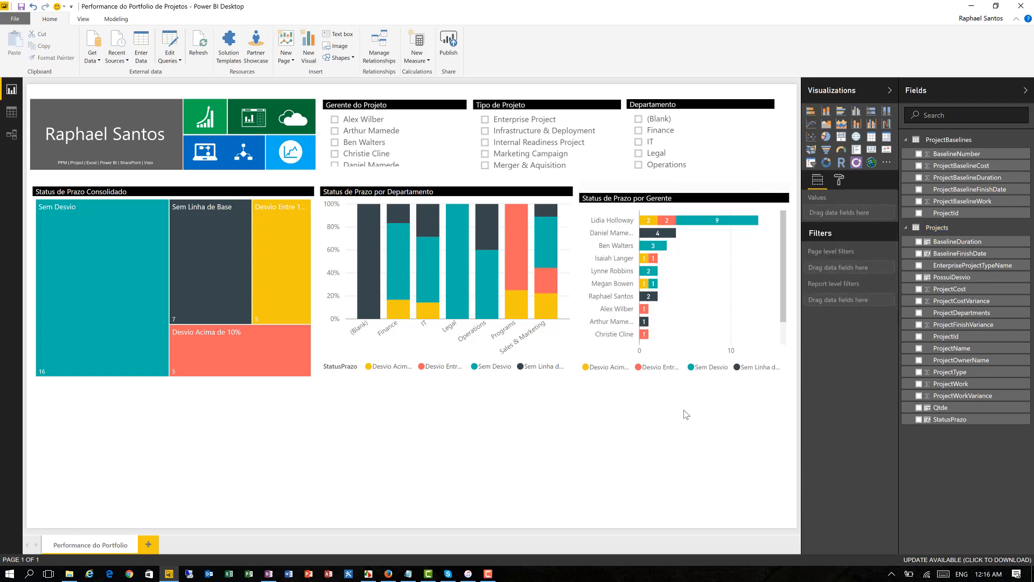
left_click(682, 183)
left_click_drag(683, 183, 684, 177)
left_click(647, 404)
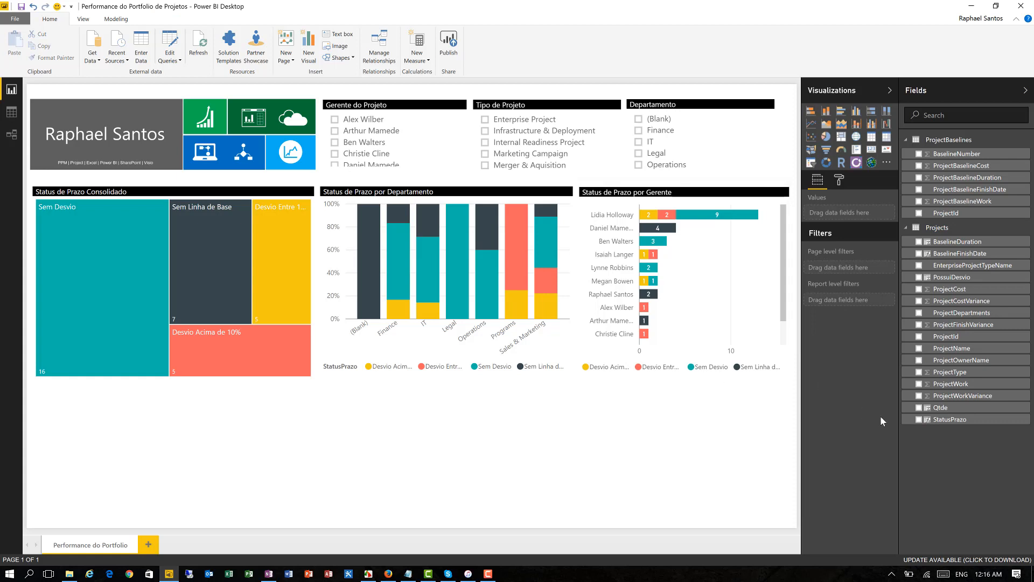
- Add a card visual showing Qtde, reduce its height slightly and place it below the department and owner charts
left_click(919, 407)
left_click_drag(397, 431, 596, 431)
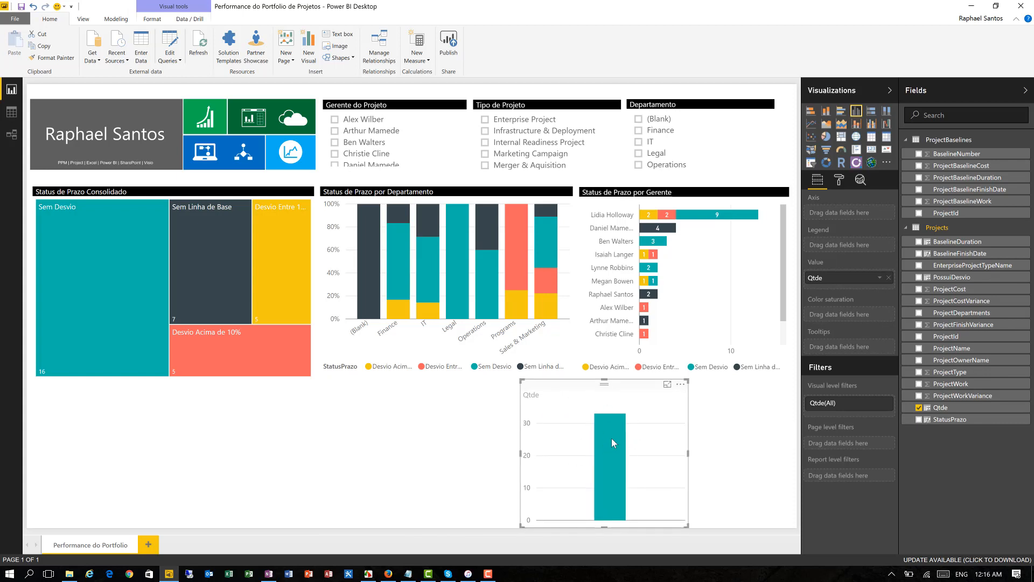
left_click(872, 151)
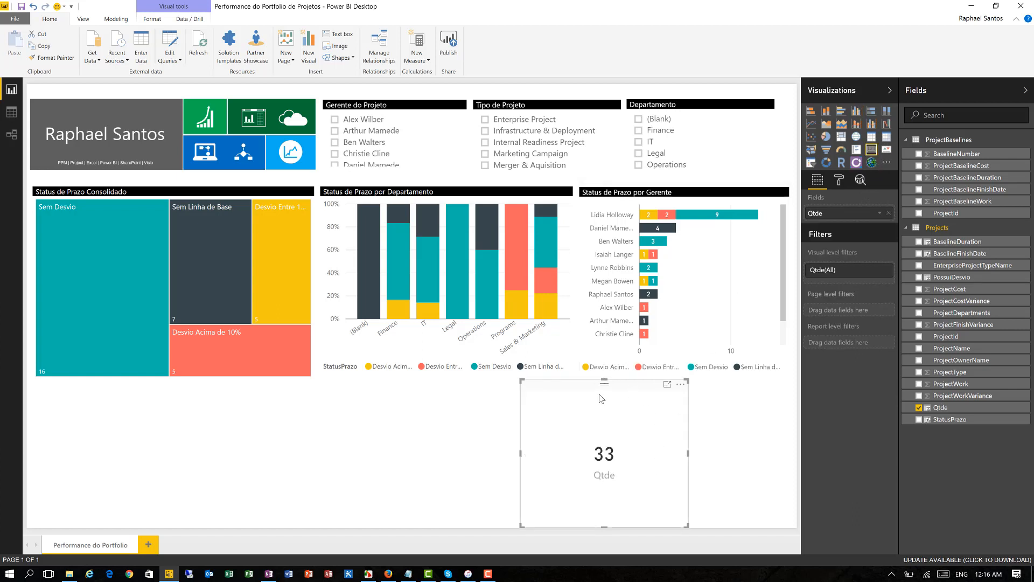
left_click_drag(601, 399, 526, 398)
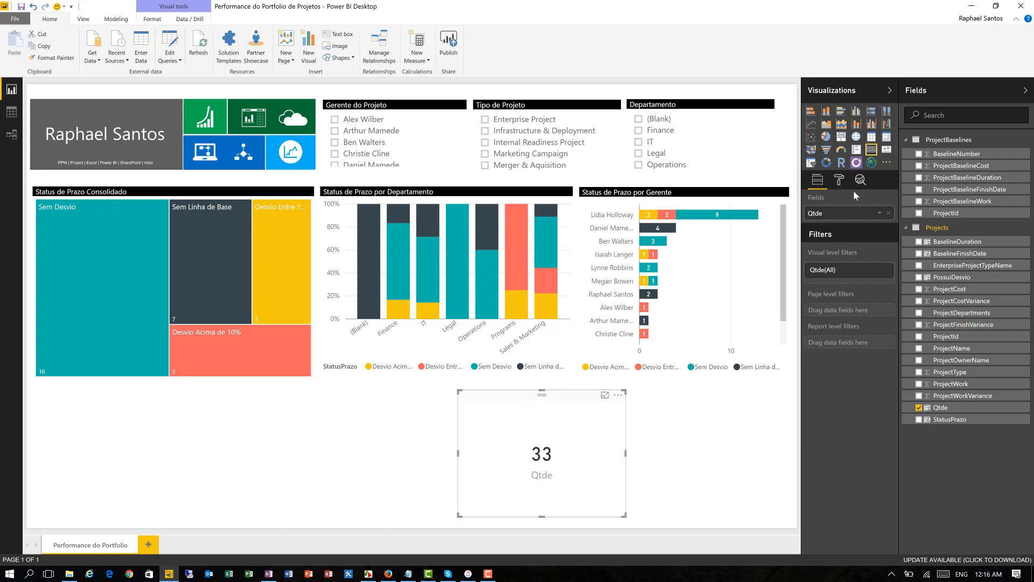
- Turn on the Qtde card's title and set its text to "Qtde de Projetos"
left_click(839, 182)
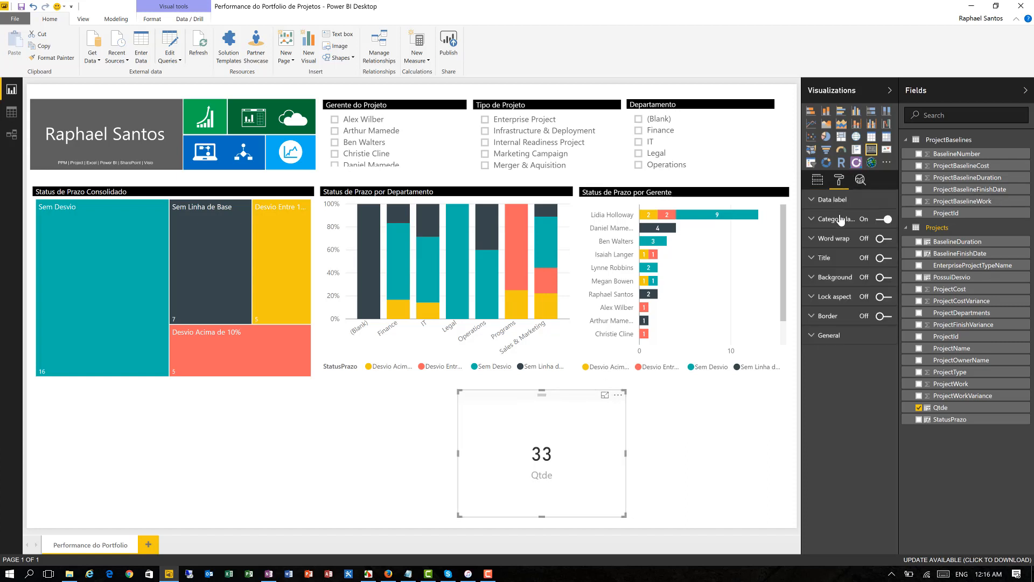
left_click(830, 259)
left_click(883, 258)
left_click(856, 276)
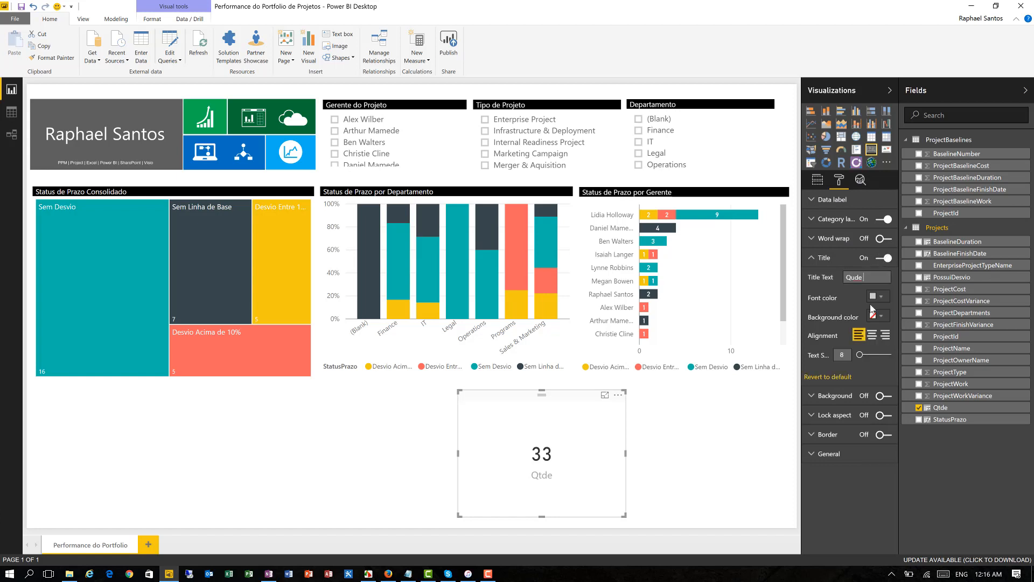
key("BackSpace")
key("BackSpace")
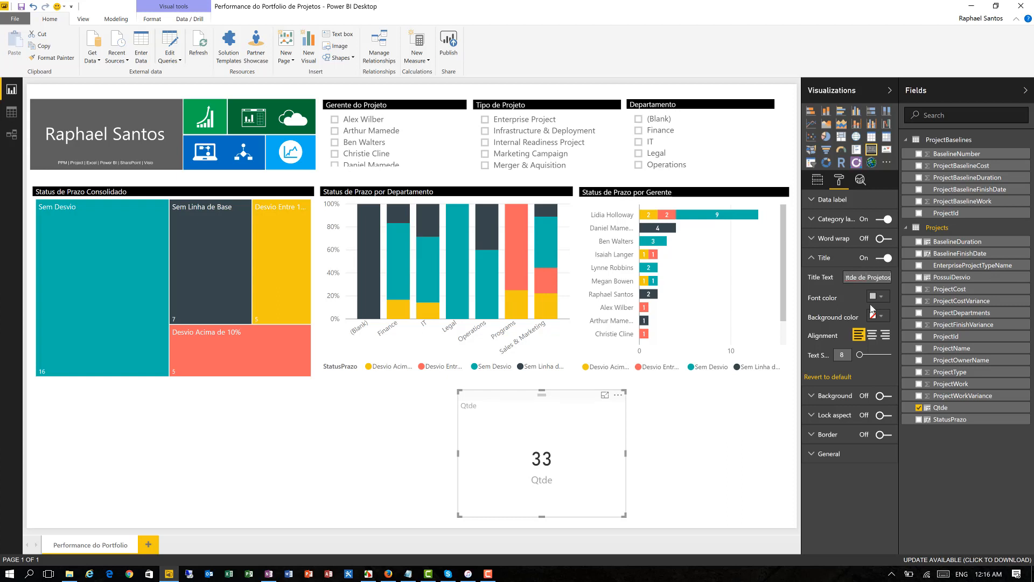
- Format the Qtde card's title with a white font on a black background
left_click(875, 296)
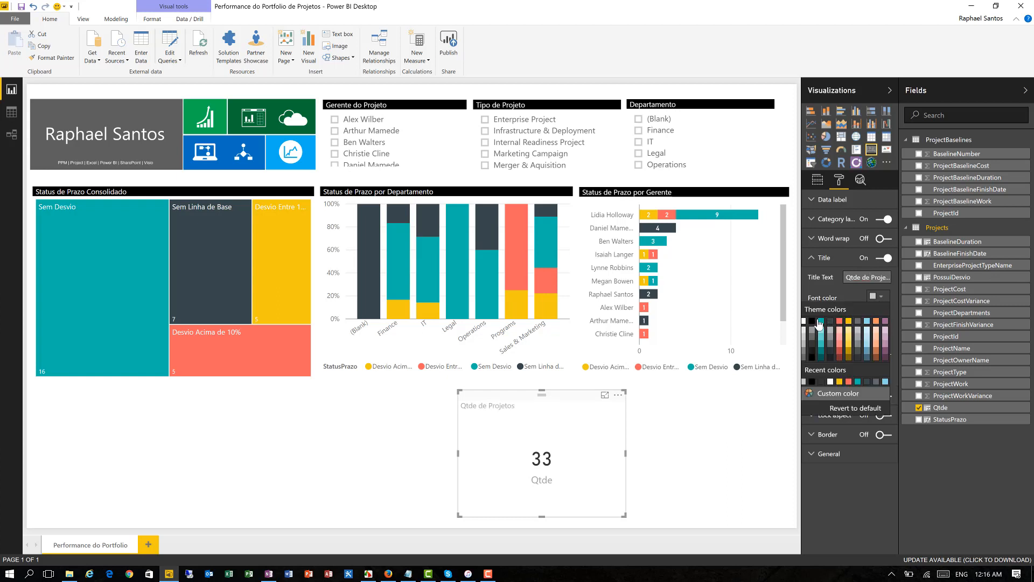
left_click(804, 322)
left_click(880, 316)
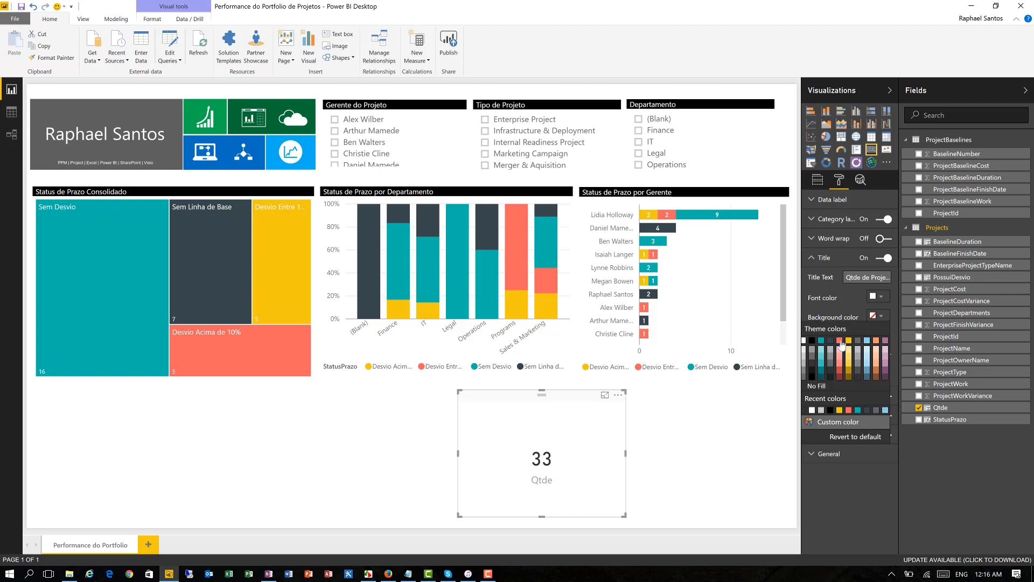
left_click(812, 341)
left_click(695, 411)
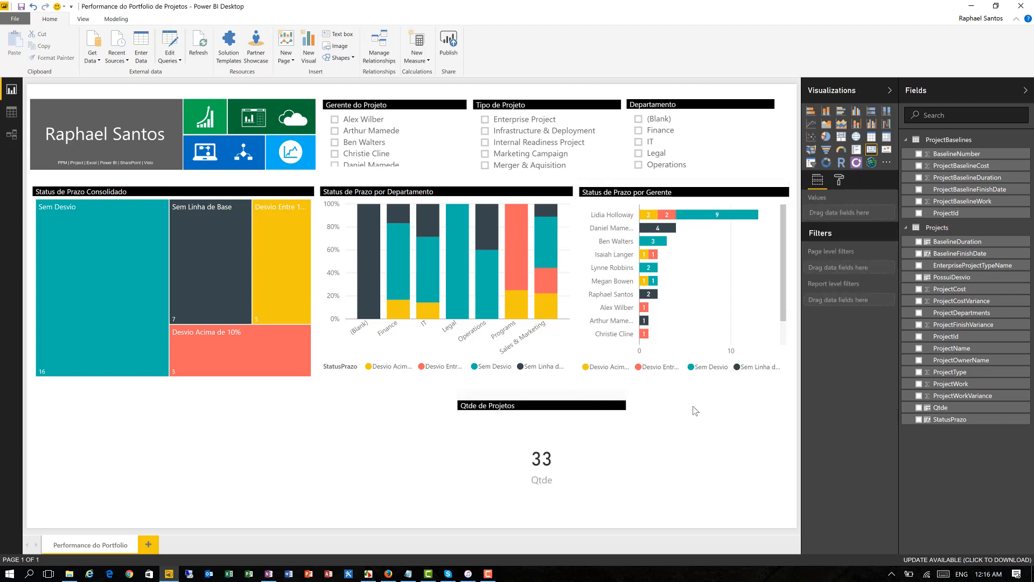
- Turn on the border of the Qtde card and color it gray
left_click(593, 430)
left_click(843, 184)
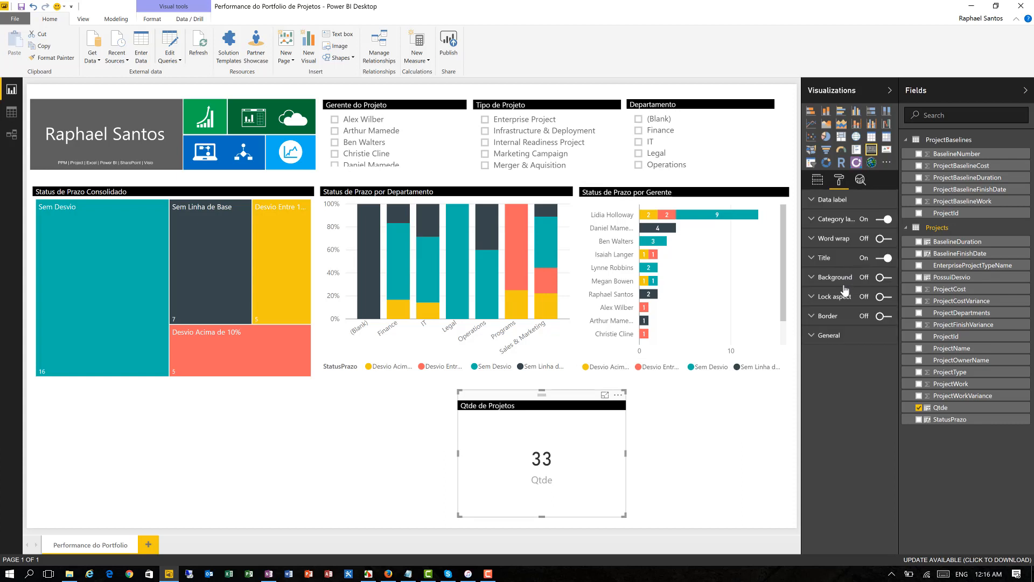
left_click(832, 316)
left_click(884, 316)
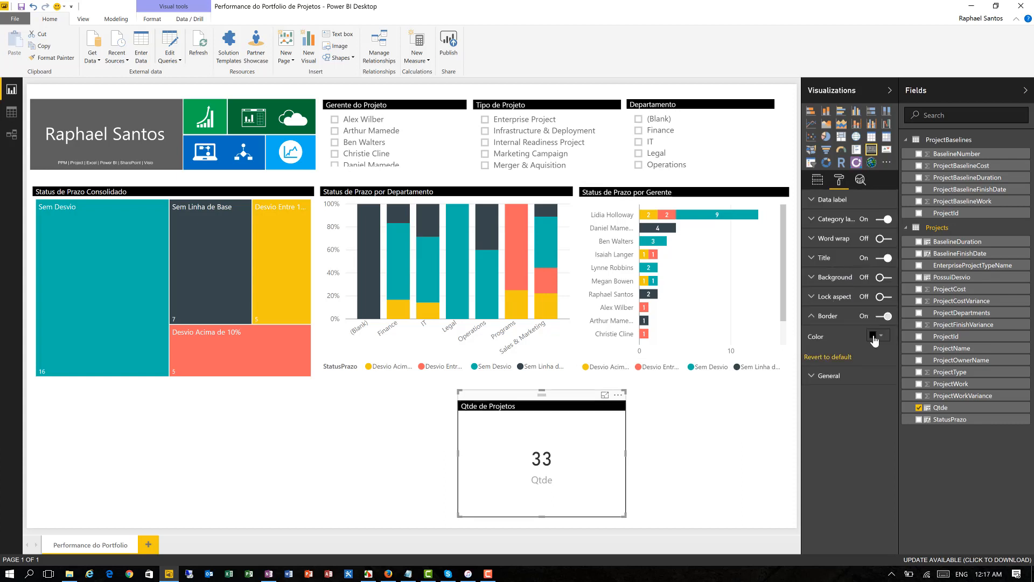
left_click(877, 335)
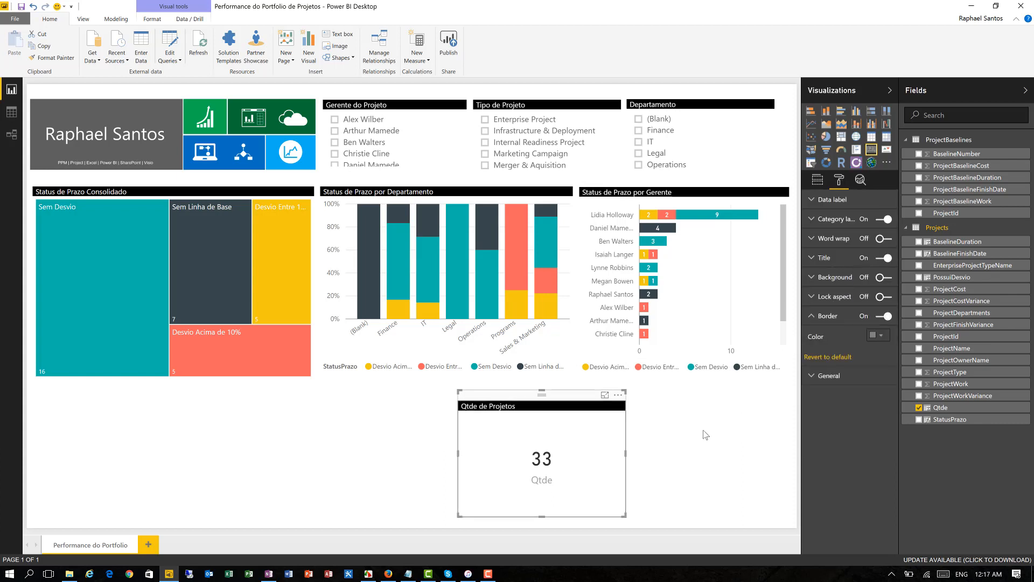
left_click(751, 406)
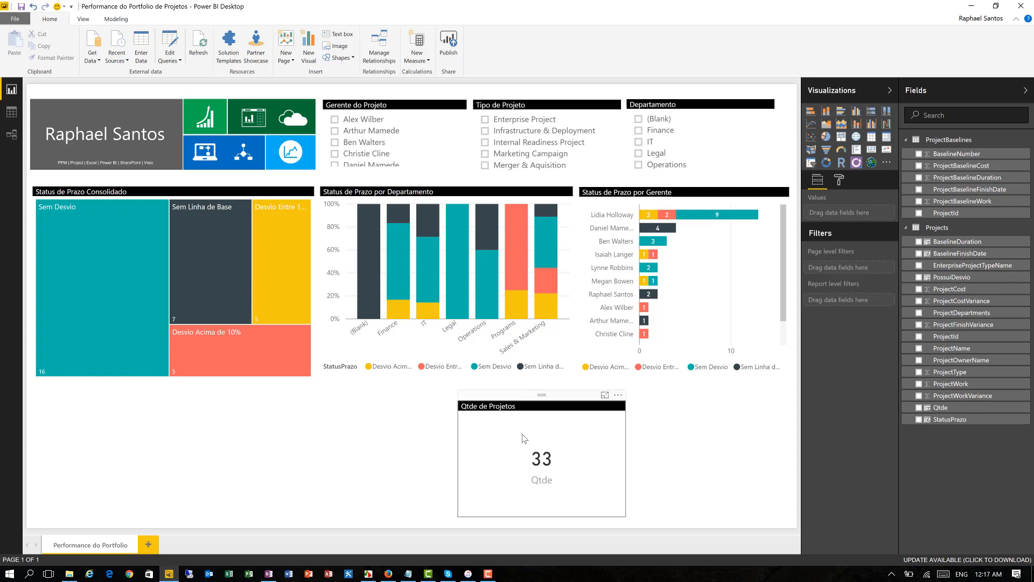
- Add a card visual showing PossuiDesvio beside the Qtde card and reduce its height to match
left_click(918, 277)
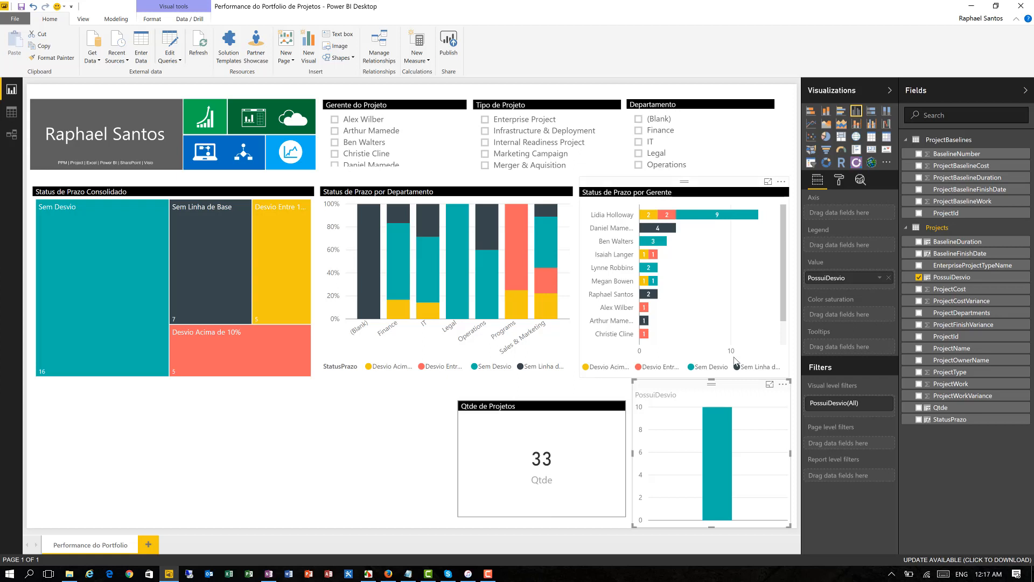
left_click(871, 149)
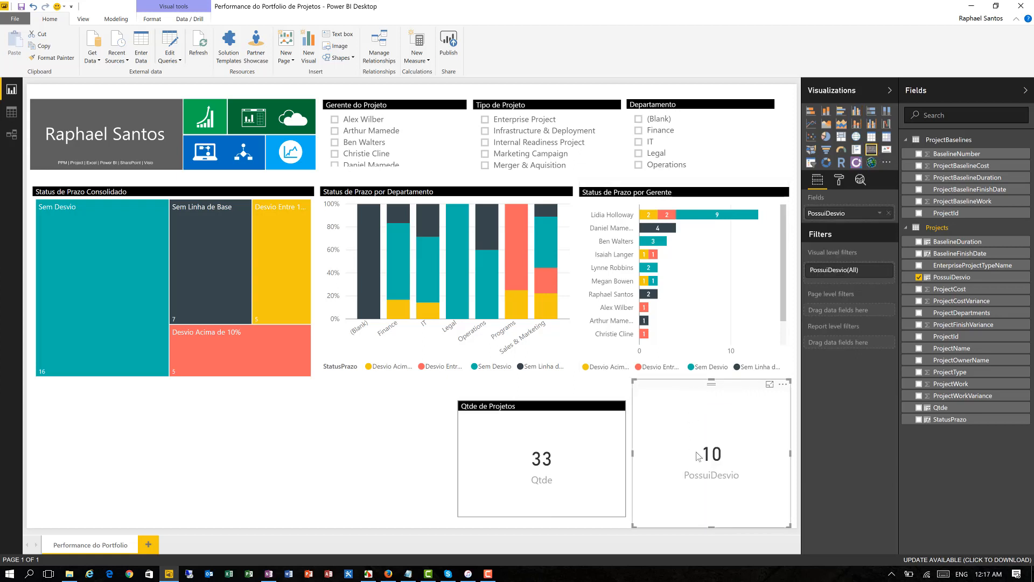
left_click_drag(712, 379, 712, 396)
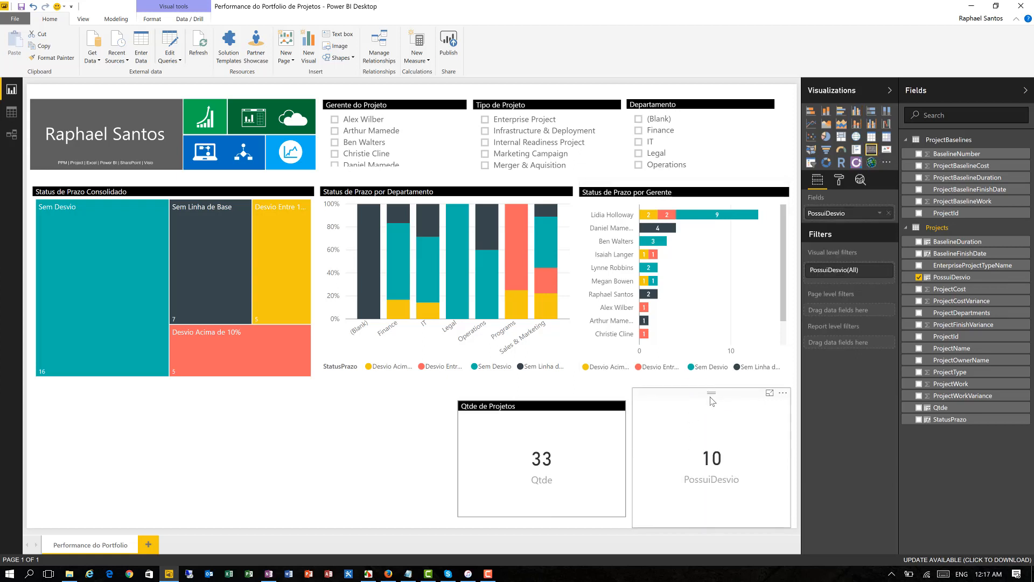
left_click_drag(710, 522, 710, 515)
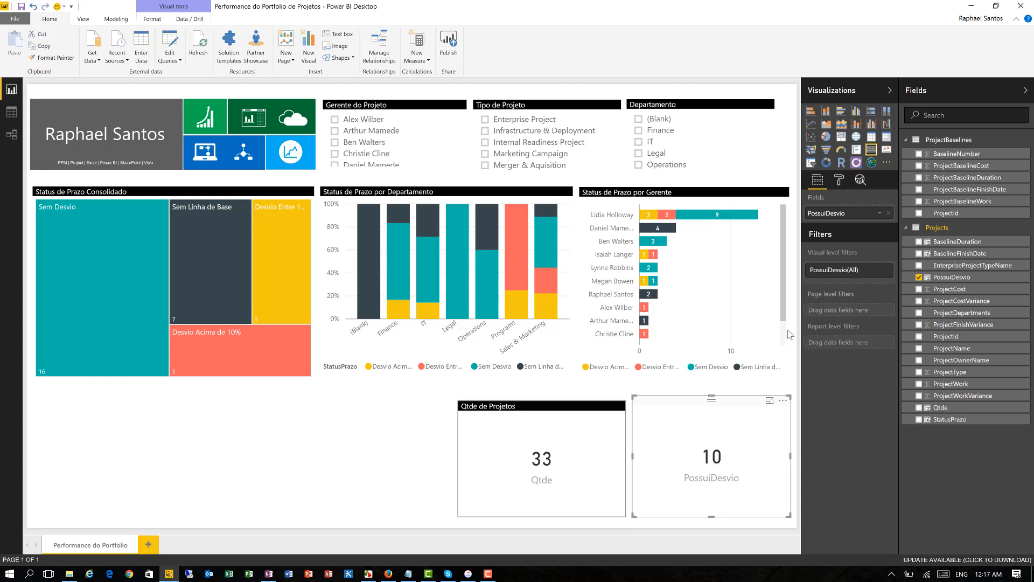
- Turn on the PossuiDesvio card's title and set its text to "Projetos com Algum Desvio de Prazo"
left_click(839, 185)
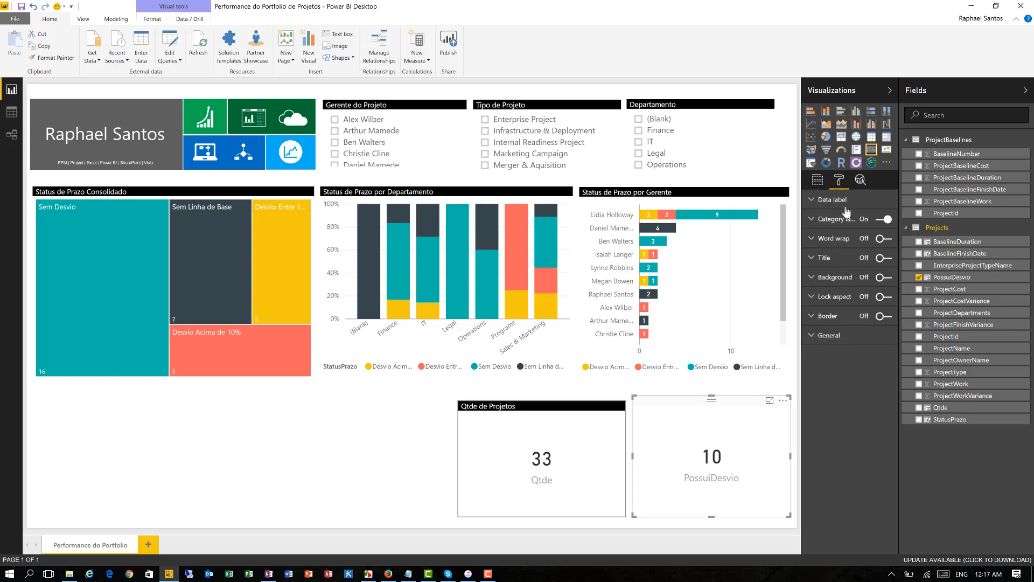
left_click(881, 257)
left_click(832, 258)
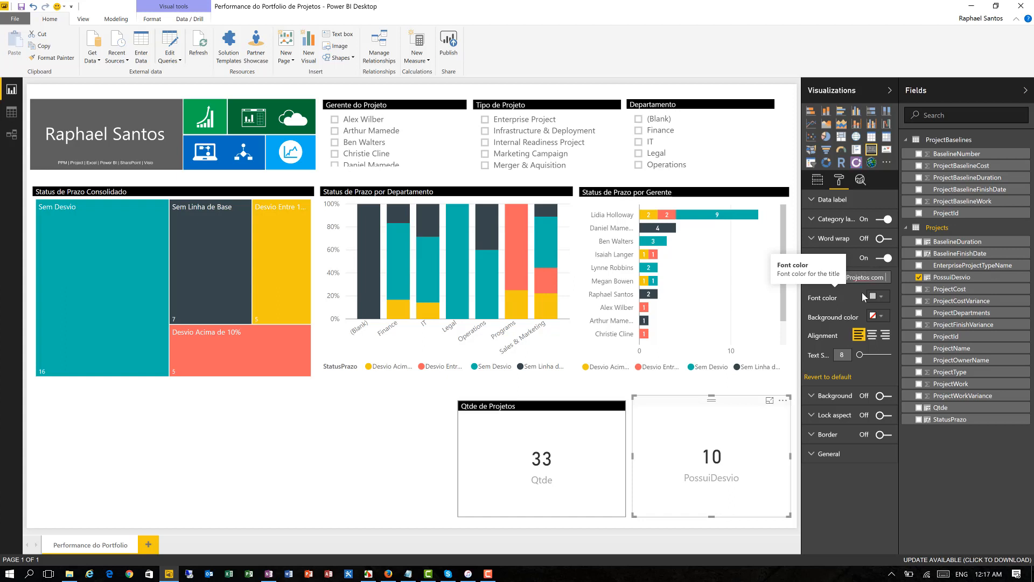
type("Algum Desvio de Prazo")
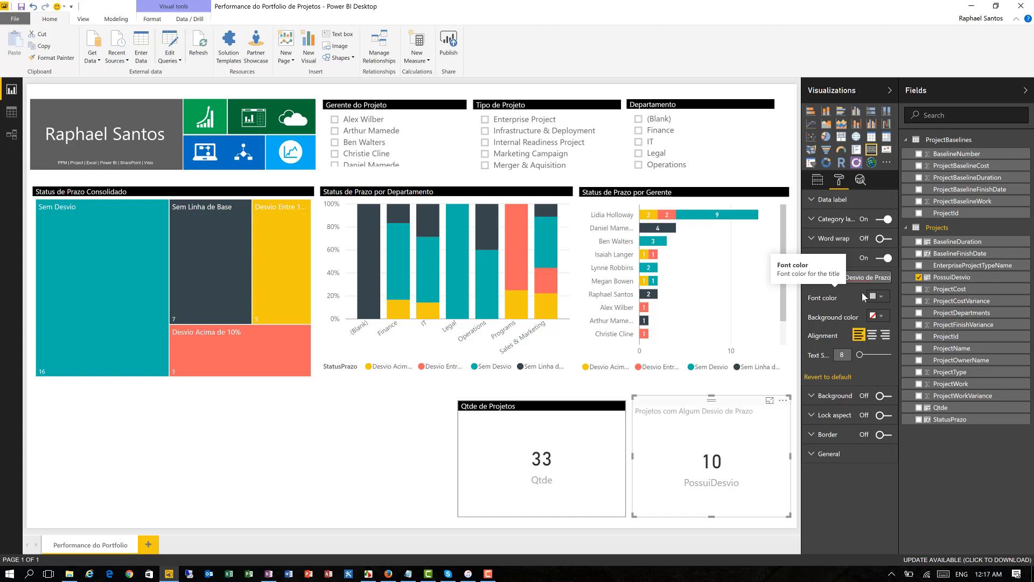
- Format the PossuiDesvio card's title with a white font on a black background
left_click(874, 296)
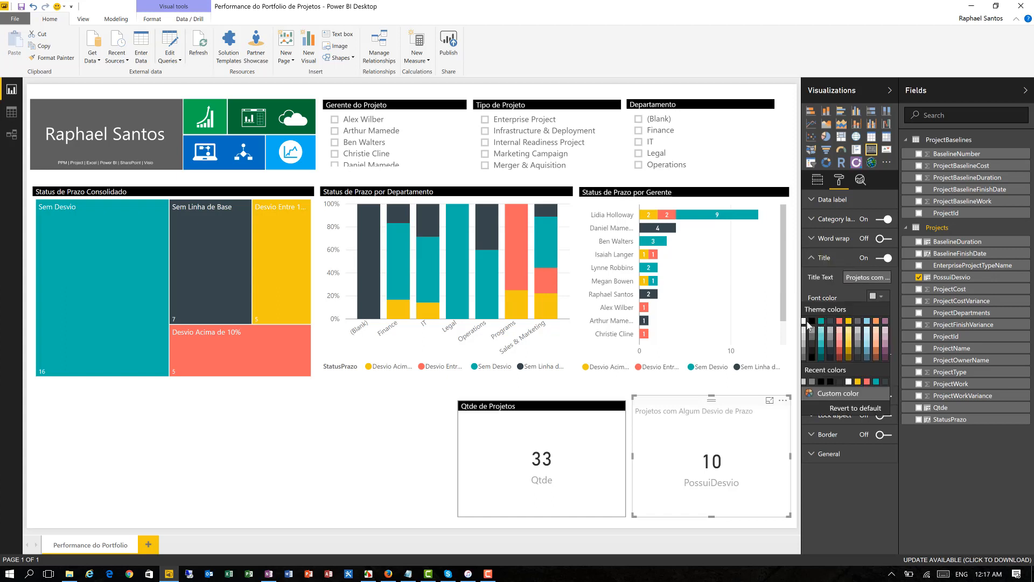
left_click(804, 321)
left_click(877, 315)
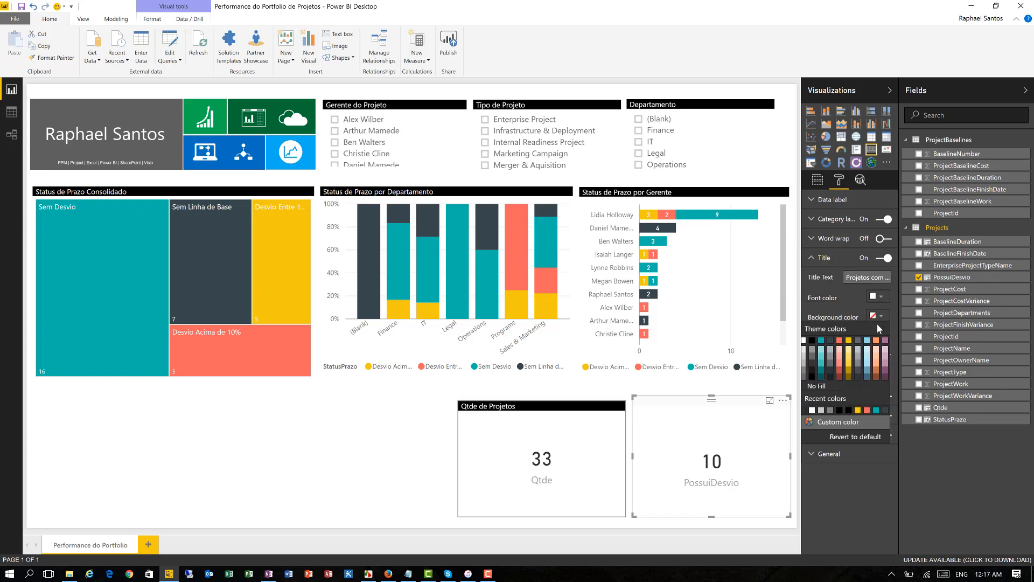
left_click(811, 340)
- Turn on the border of the PossuiDesvio card and color it gray
left_click(838, 434)
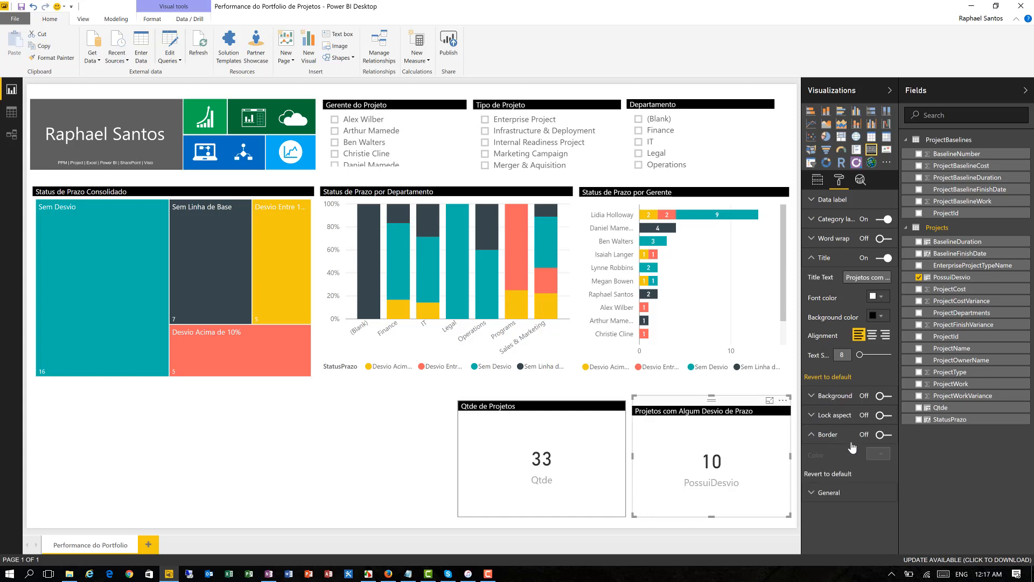
left_click(883, 434)
left_click(877, 454)
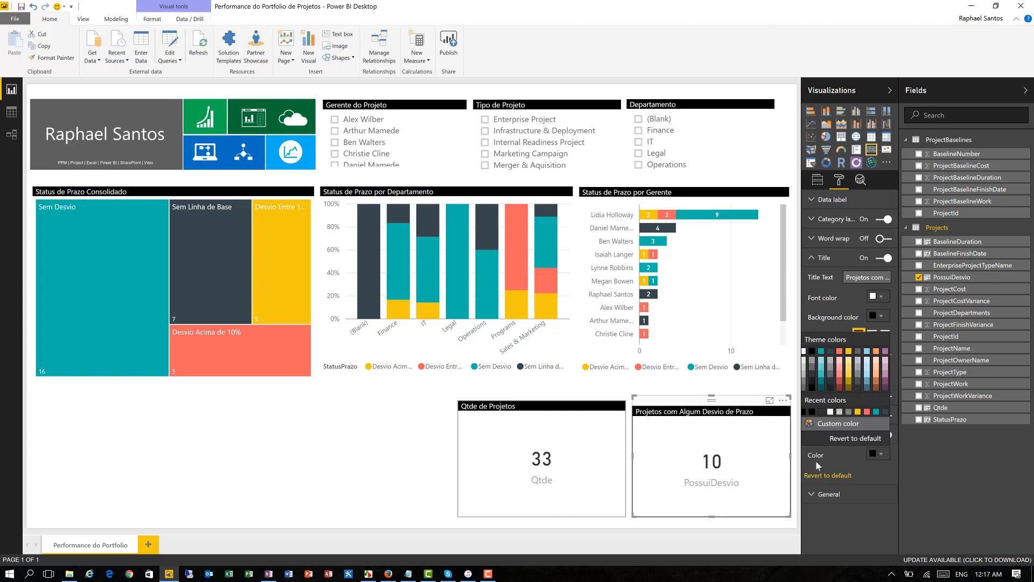
left_click(799, 389)
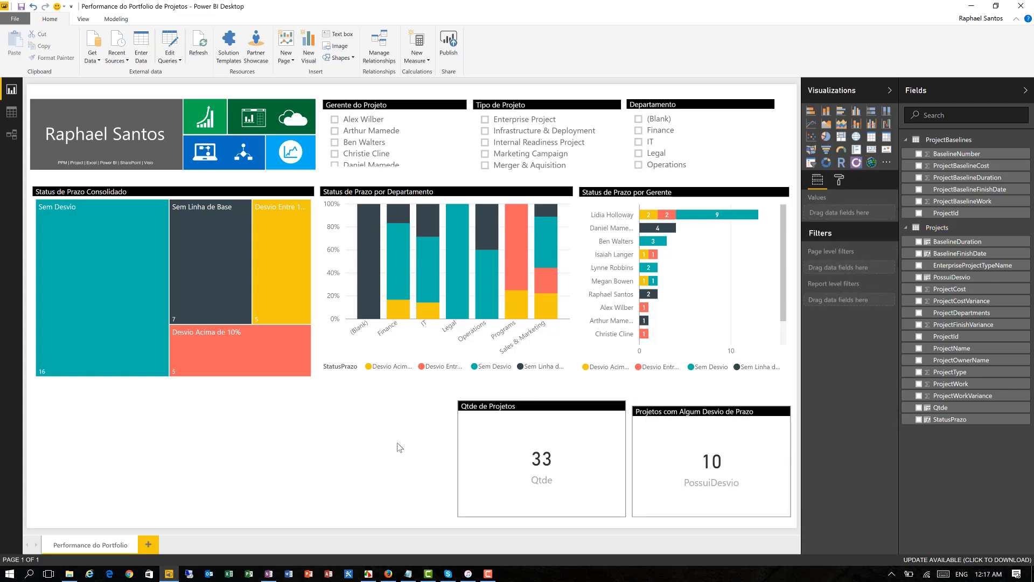
- Stretch the PossuiDesvio card's upper edge to line its title up with the Qtde card's title
left_click(697, 405)
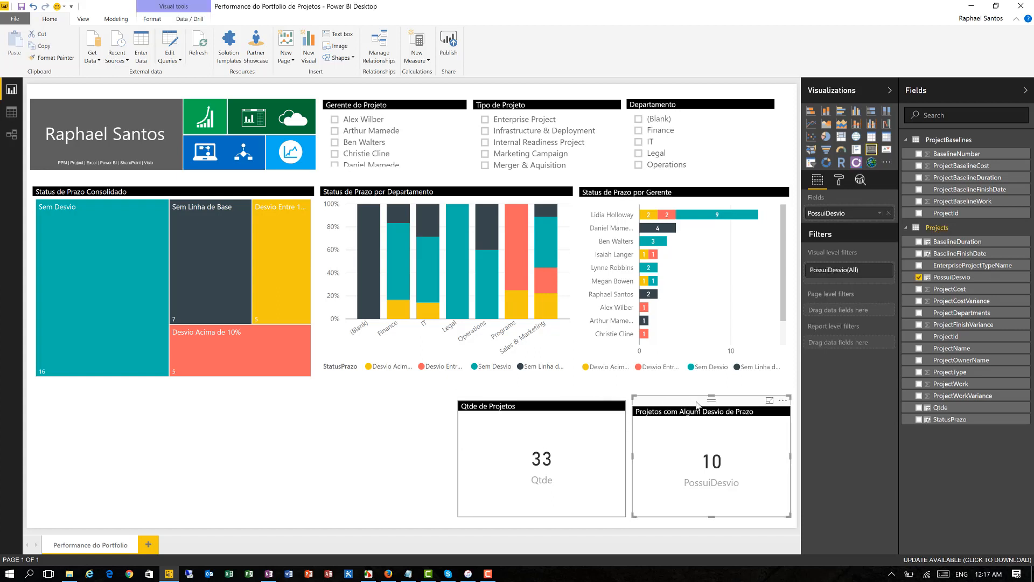
left_click_drag(709, 395, 712, 390)
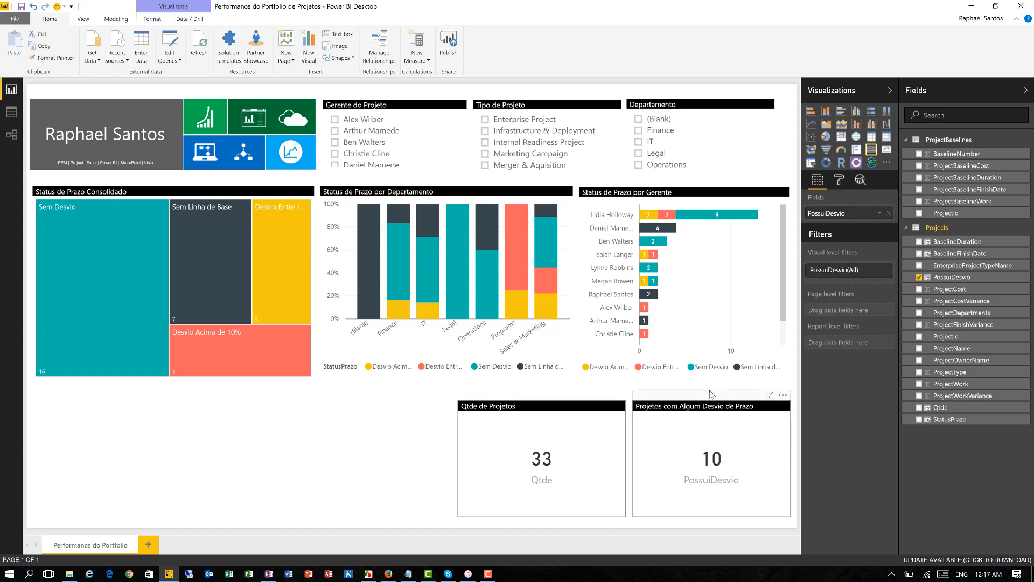
left_click(371, 446)
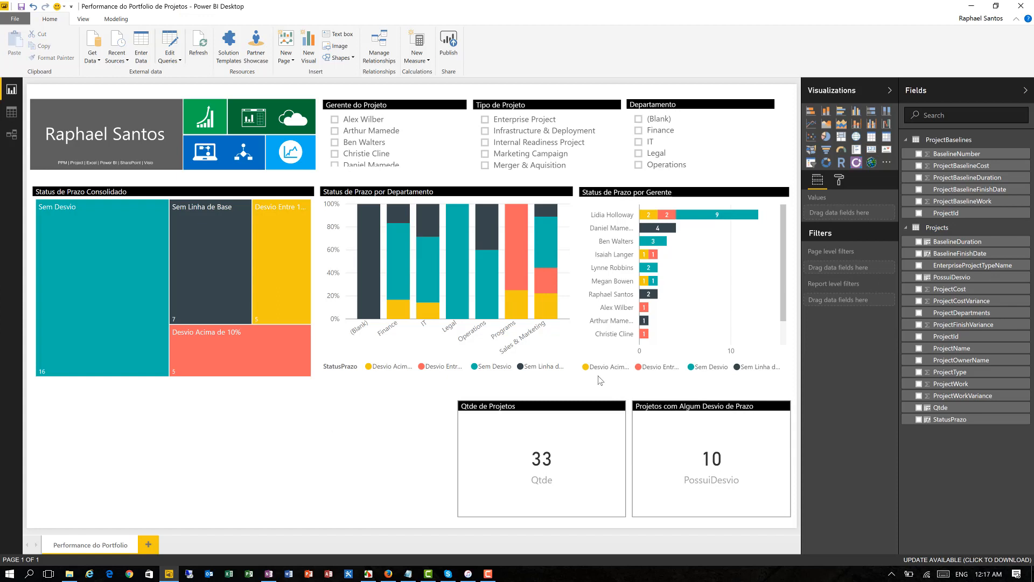
- Add a table listing ProjectName and place it below the Status de Prazo Consolidado treemap
left_click(918, 348)
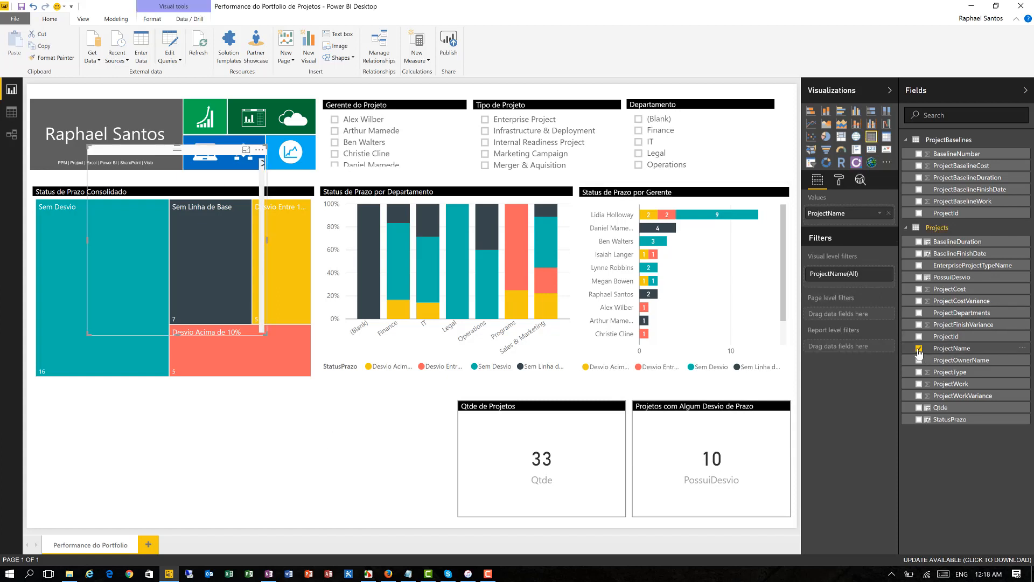
left_click_drag(156, 153, 119, 398)
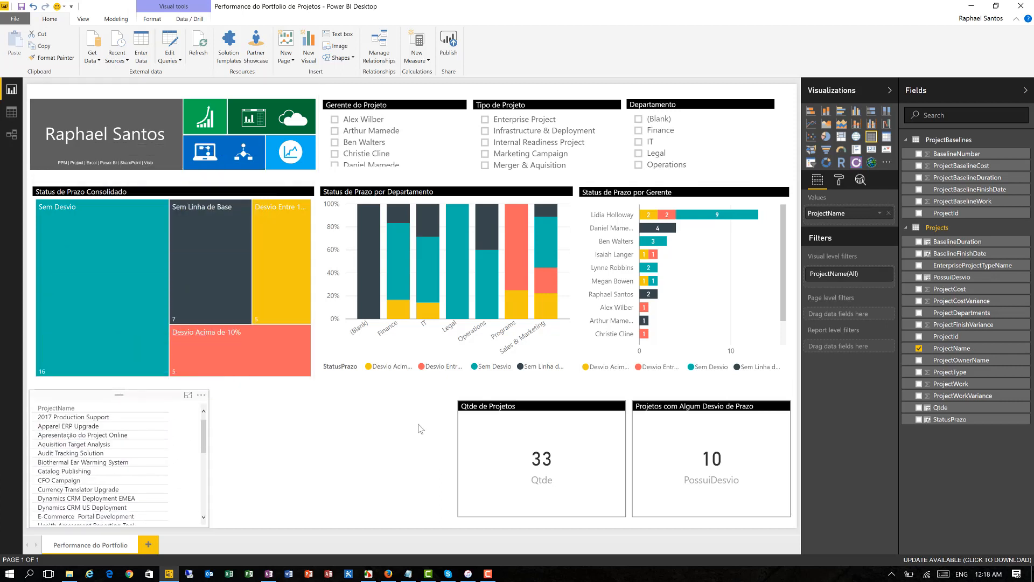
- Add ProjectOwnerName and BaselineFinishDate to the project table and widen the table so all its columns fit
left_click(920, 361)
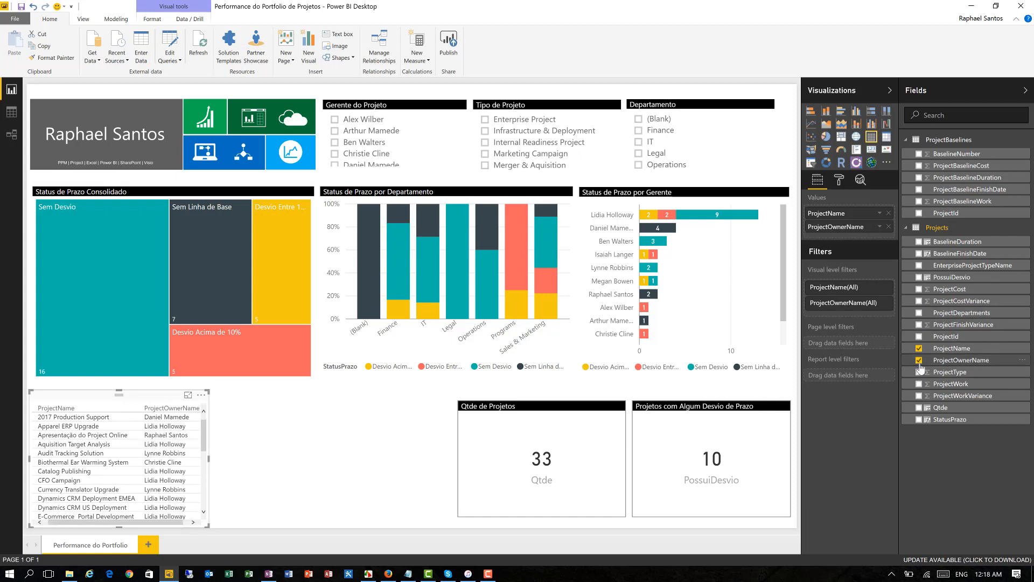
left_click(919, 254)
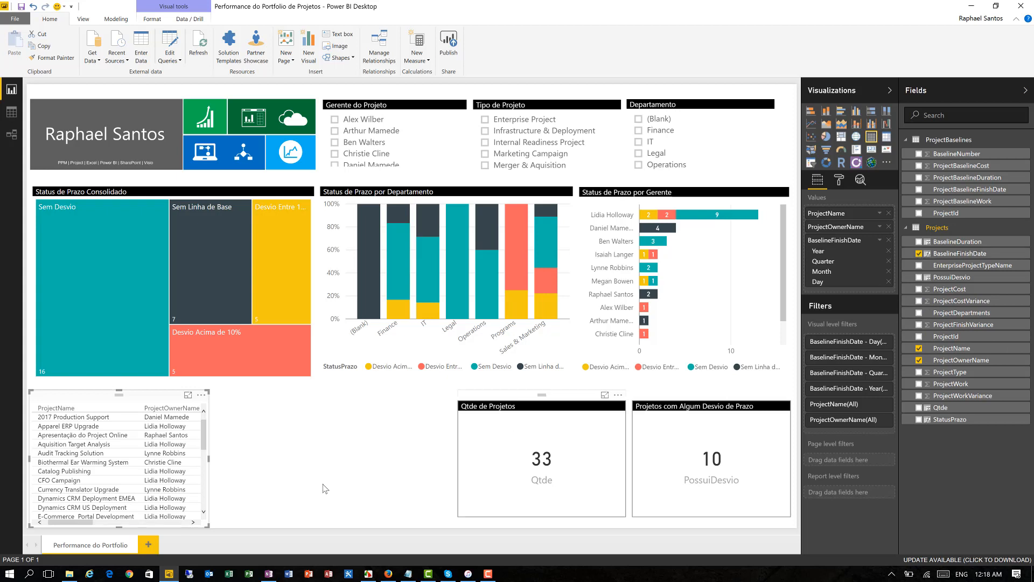
left_click_drag(210, 462, 384, 466)
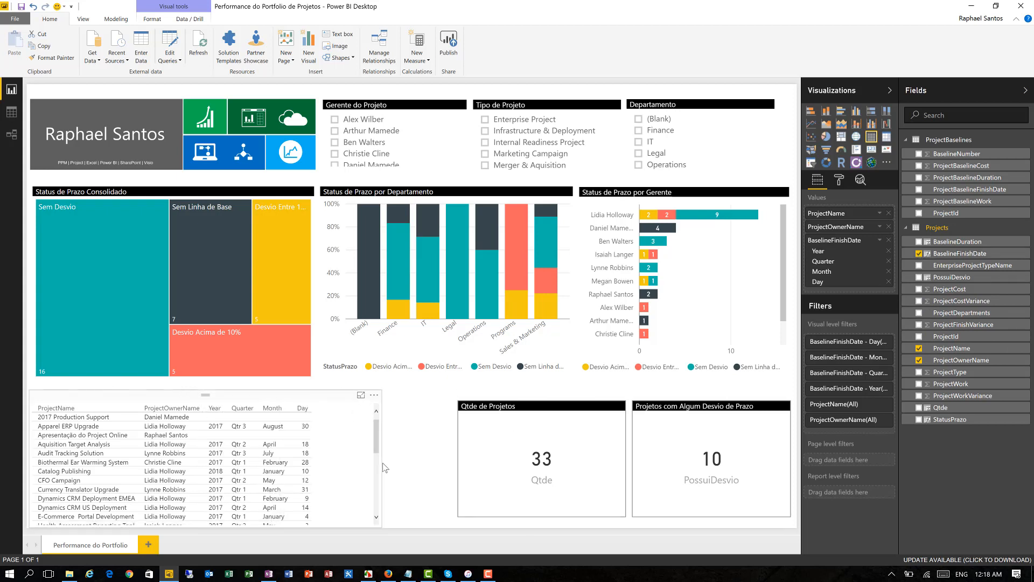
left_click(431, 447)
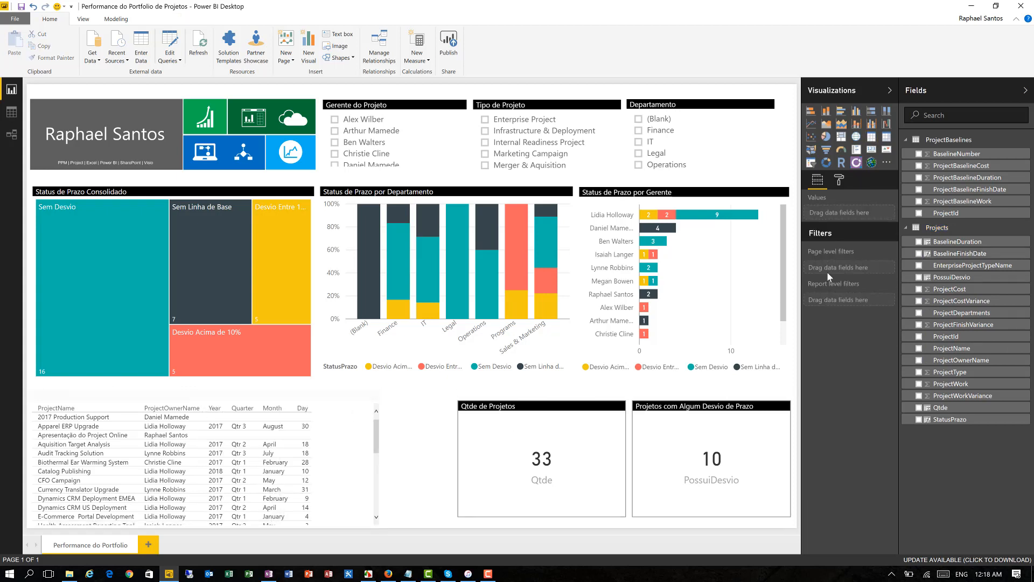
- Switch the table's BaselineFinishDate field from the date hierarchy to the plain BaselineFinishDate value
left_click(297, 401)
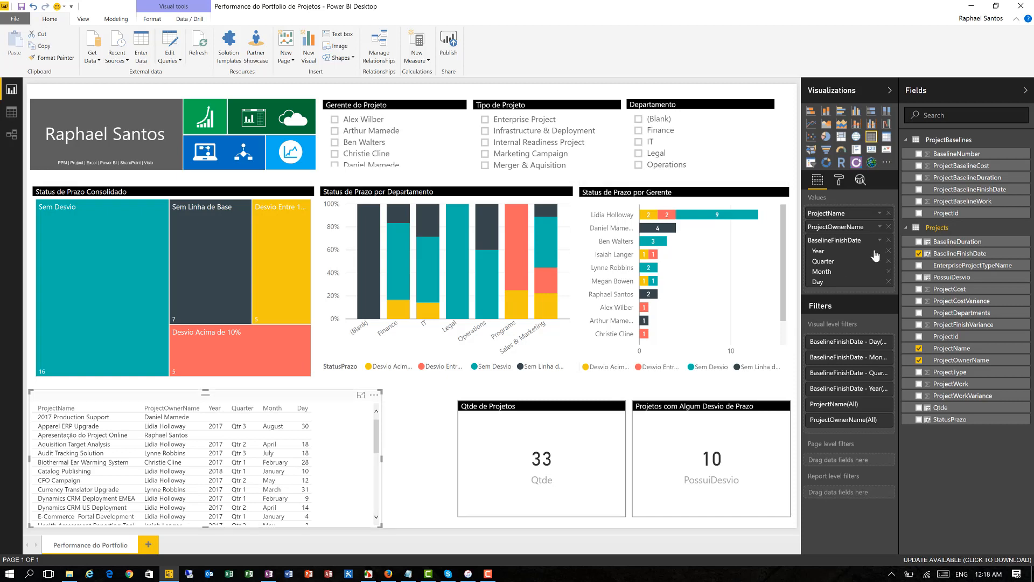
left_click(879, 240)
left_click(903, 281)
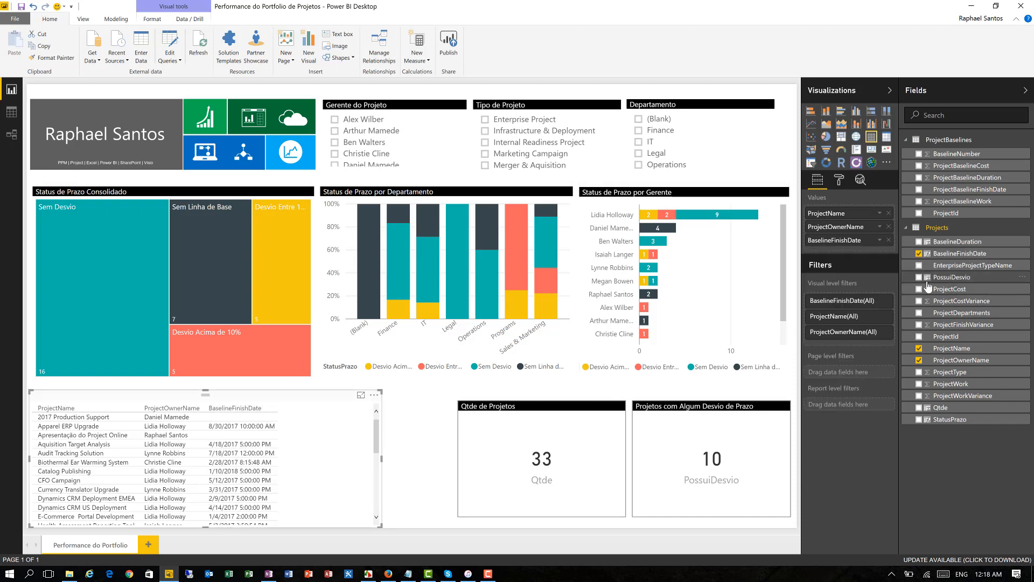
left_click(919, 325)
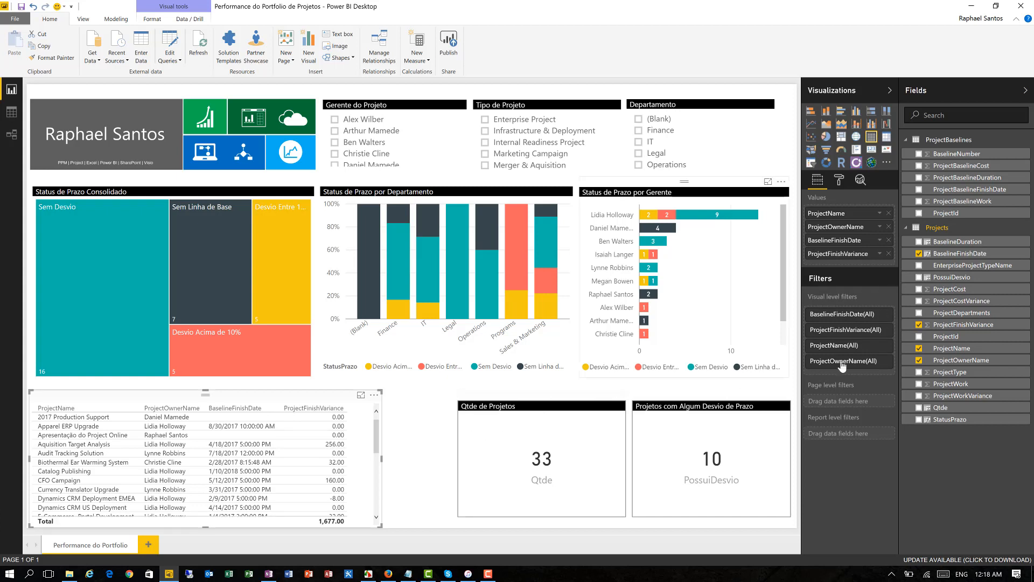
left_click(919, 325)
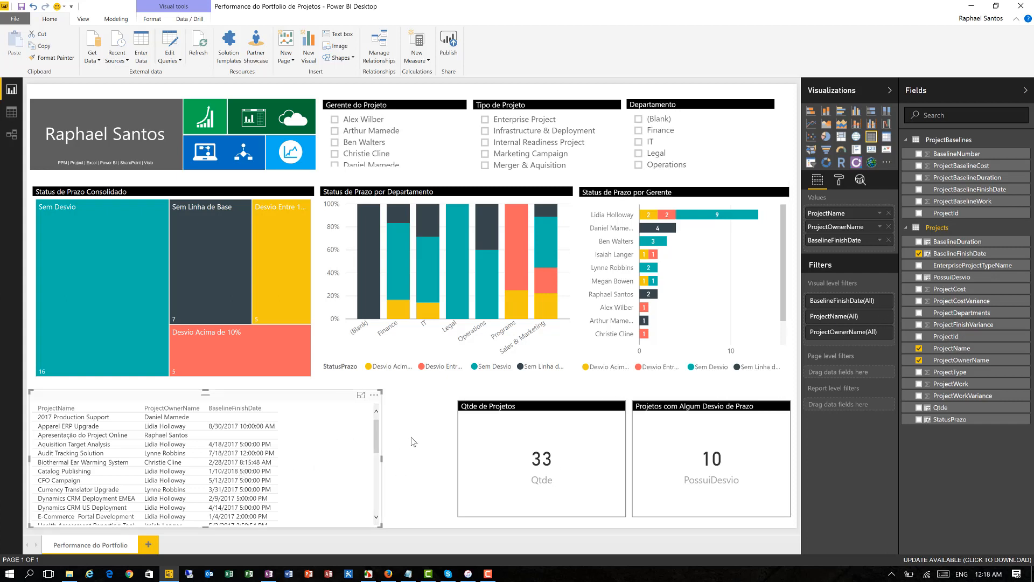
left_click(420, 451)
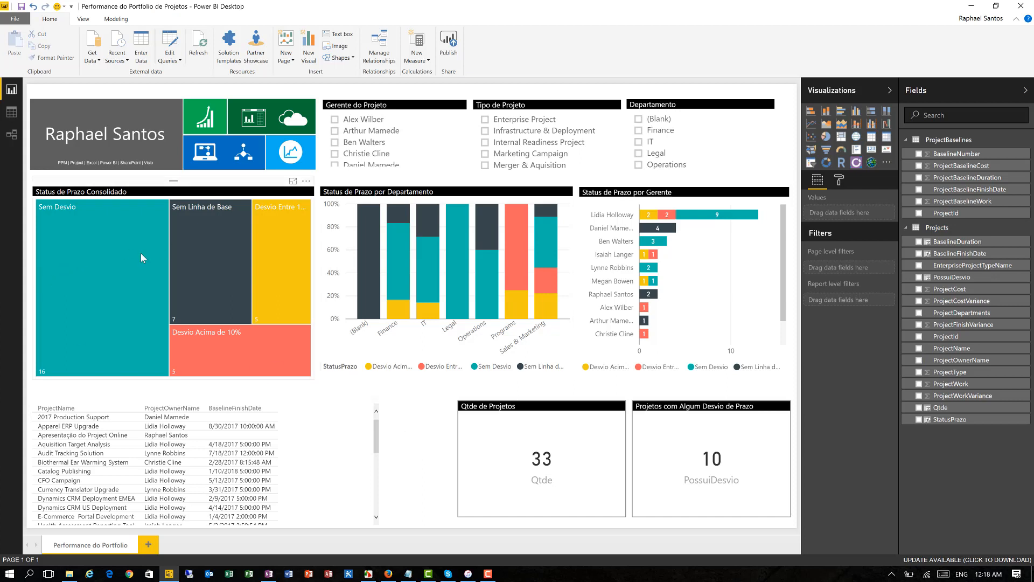
- Filter the report to the Operations department with the Departamento slicer
mouse_move(244, 326)
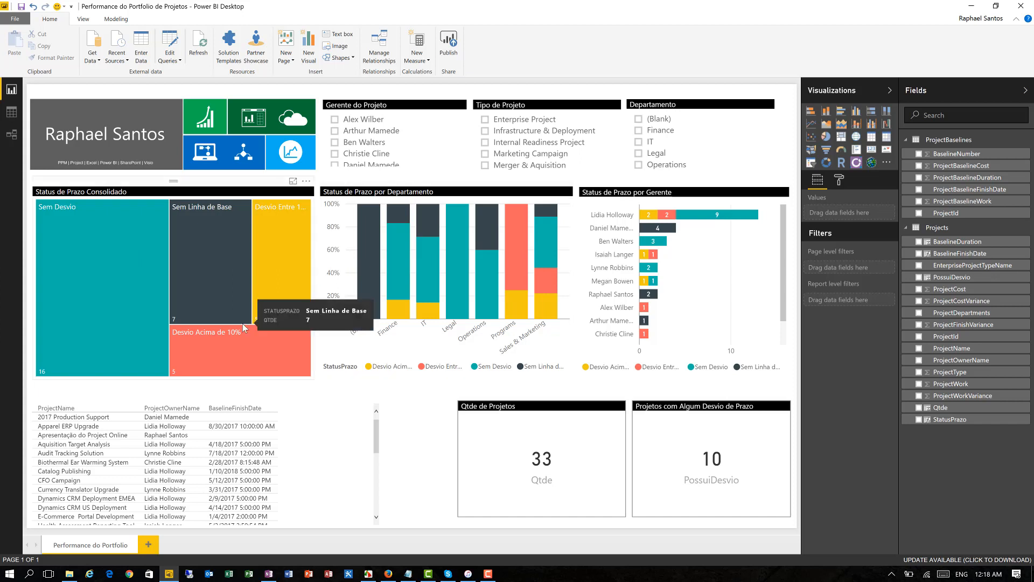
scroll(767, 159, "down", 2)
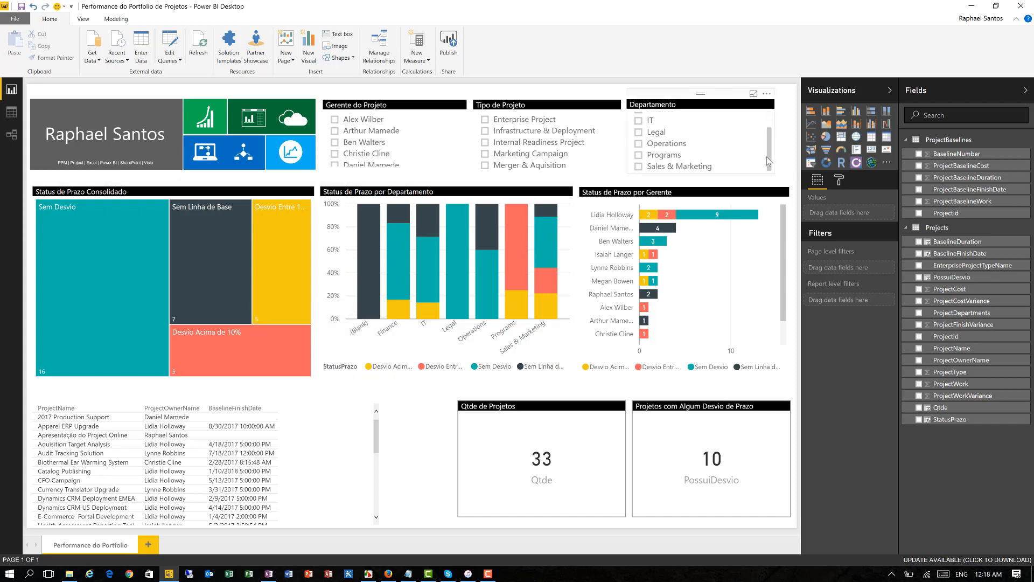
left_click(694, 161)
left_click(666, 144)
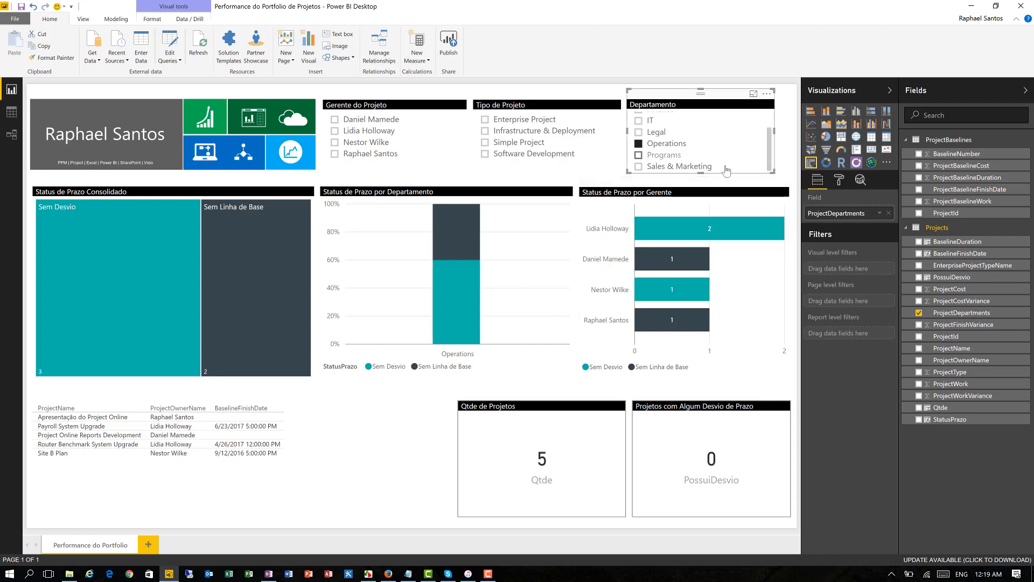
- Filter the report to the Sales & Marketing department and examine its project counts per status and manager
left_click(687, 167)
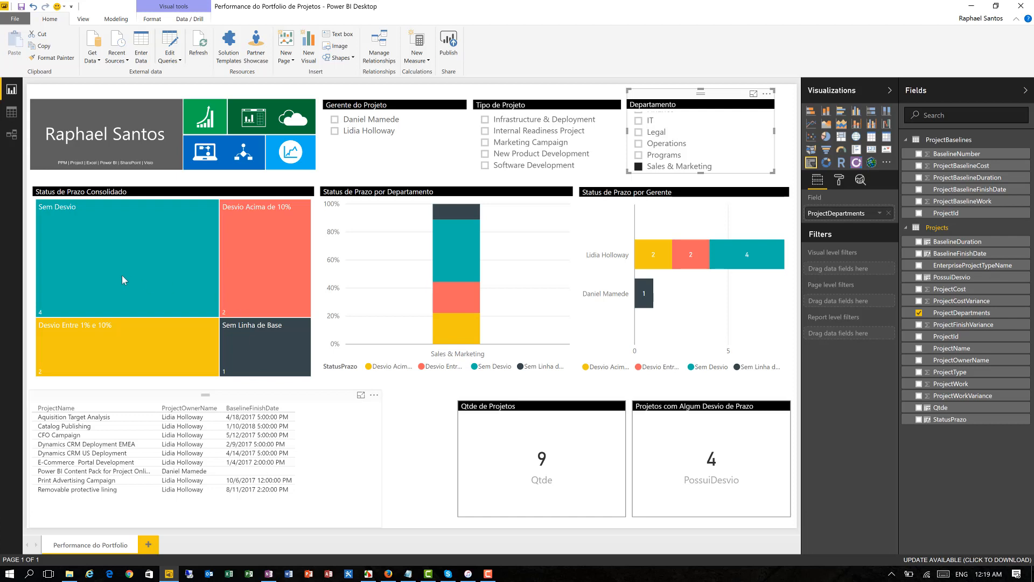
mouse_move(120, 275)
mouse_move(125, 344)
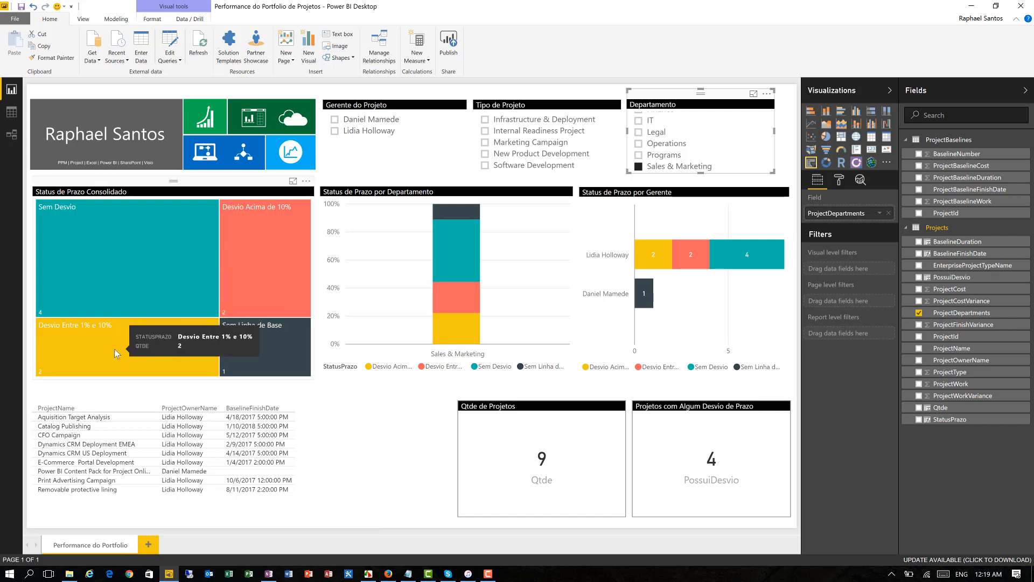
mouse_move(226, 269)
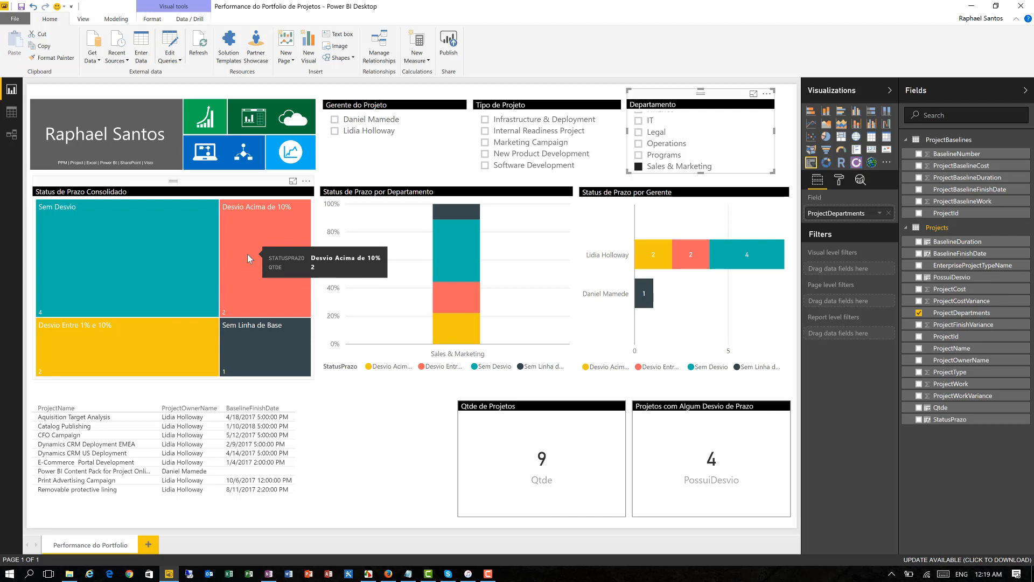
mouse_move(252, 369)
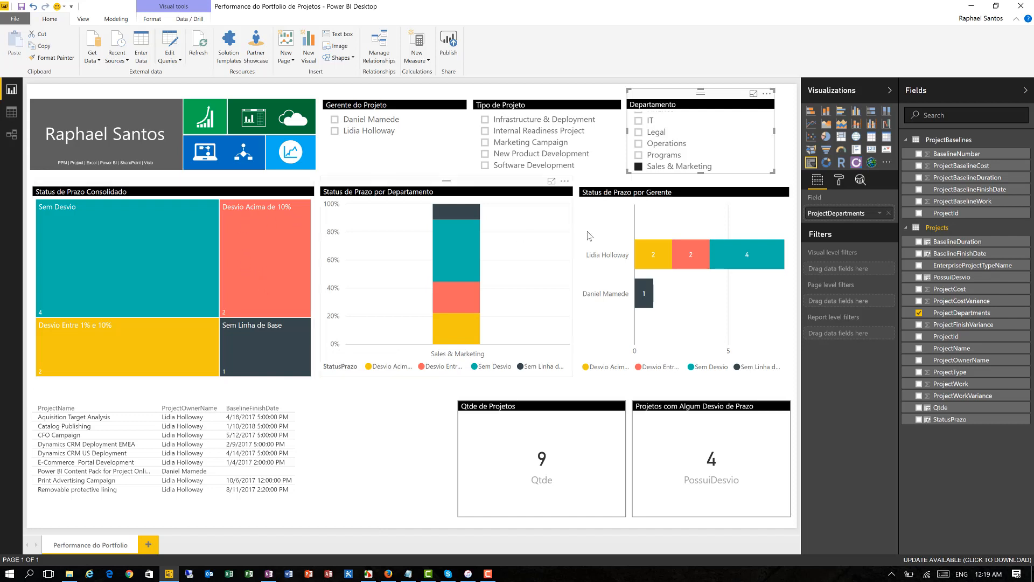
mouse_move(686, 254)
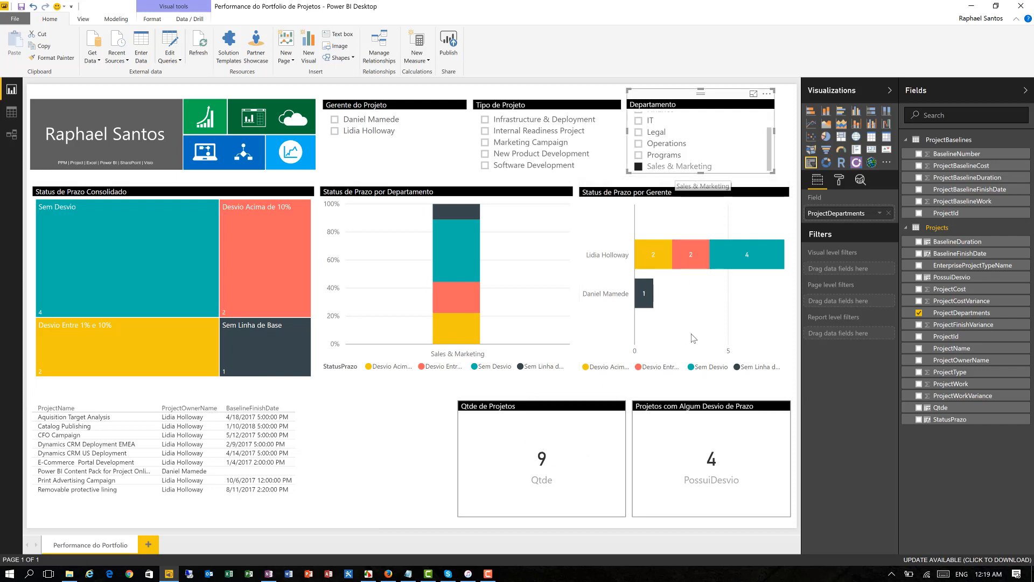
- Turn off the category label on the Projetos com Algum Desvio de Prazo card
left_click(741, 401)
left_click(838, 181)
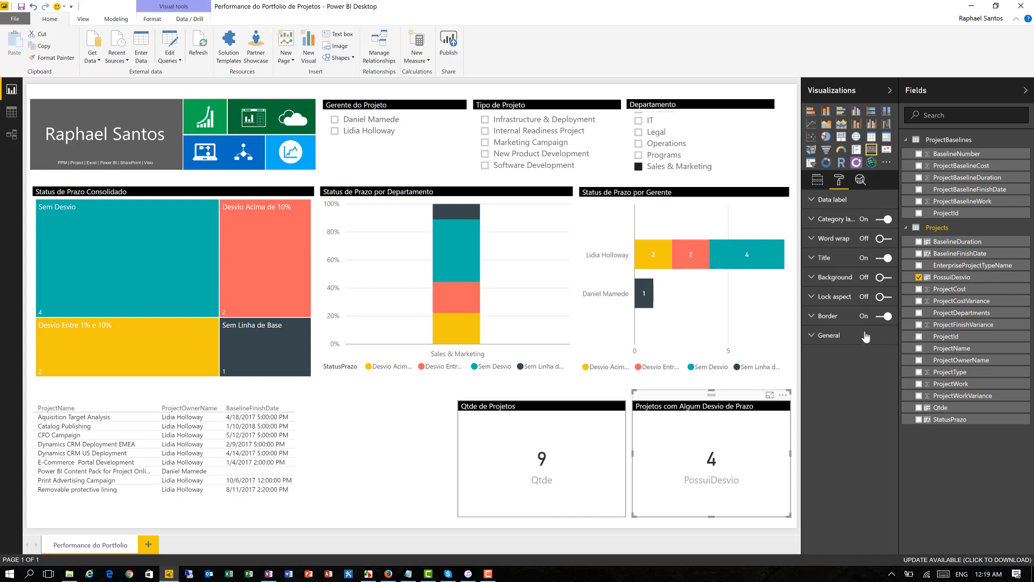
left_click(883, 219)
left_click(416, 458)
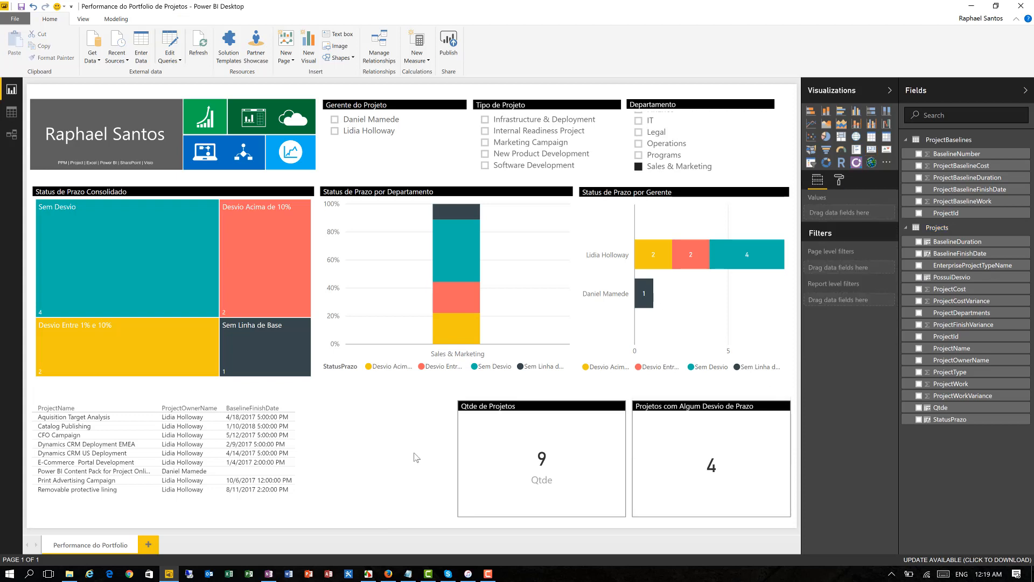